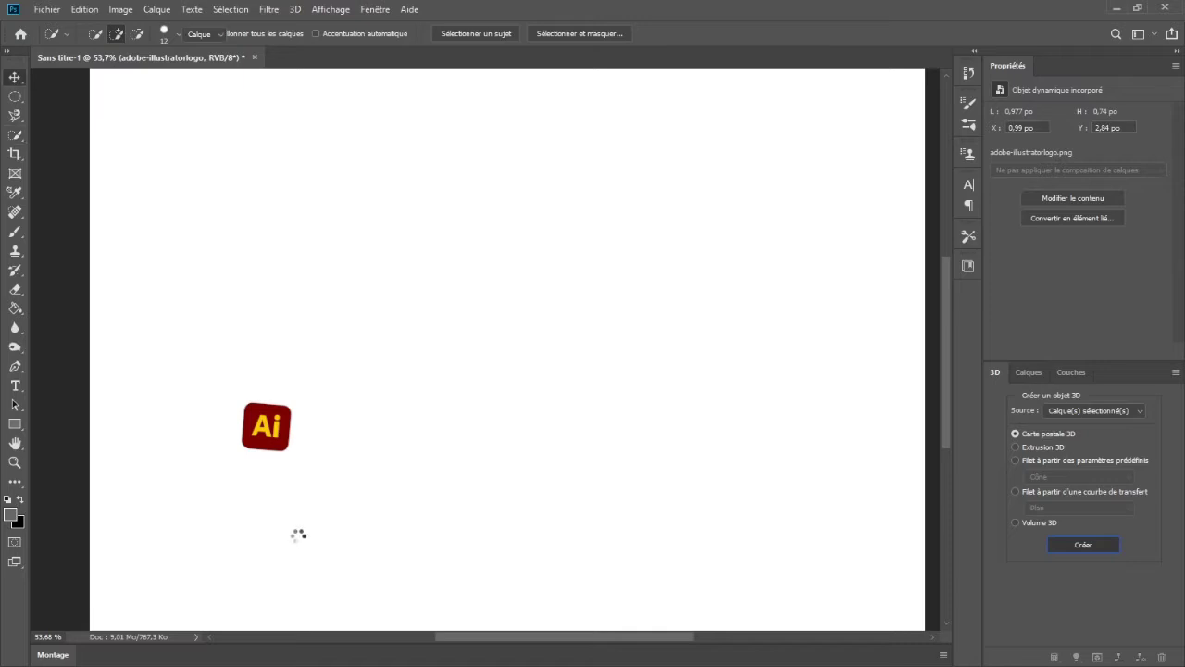
scroll(297, 535, down, 1)
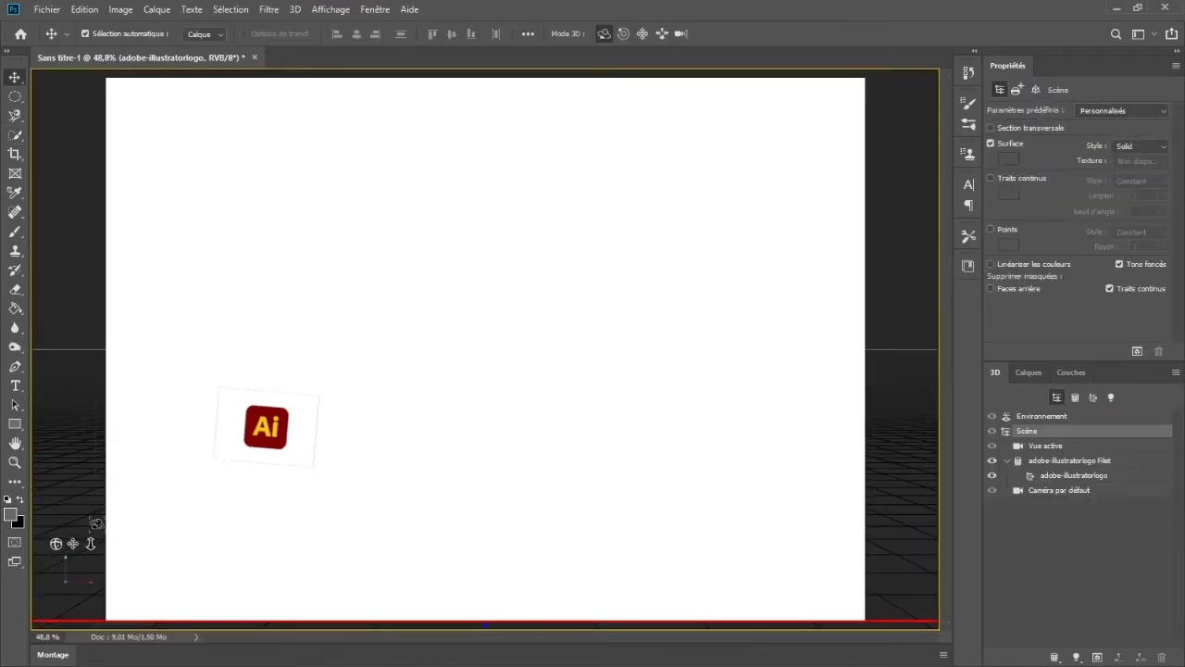
click(136, 518)
click(139, 486)
click(141, 474)
- Isolate the red Ai square with Quick Selection, copy it to a new layer, and delete the original adobe-illustratorlogo layer
click(1029, 372)
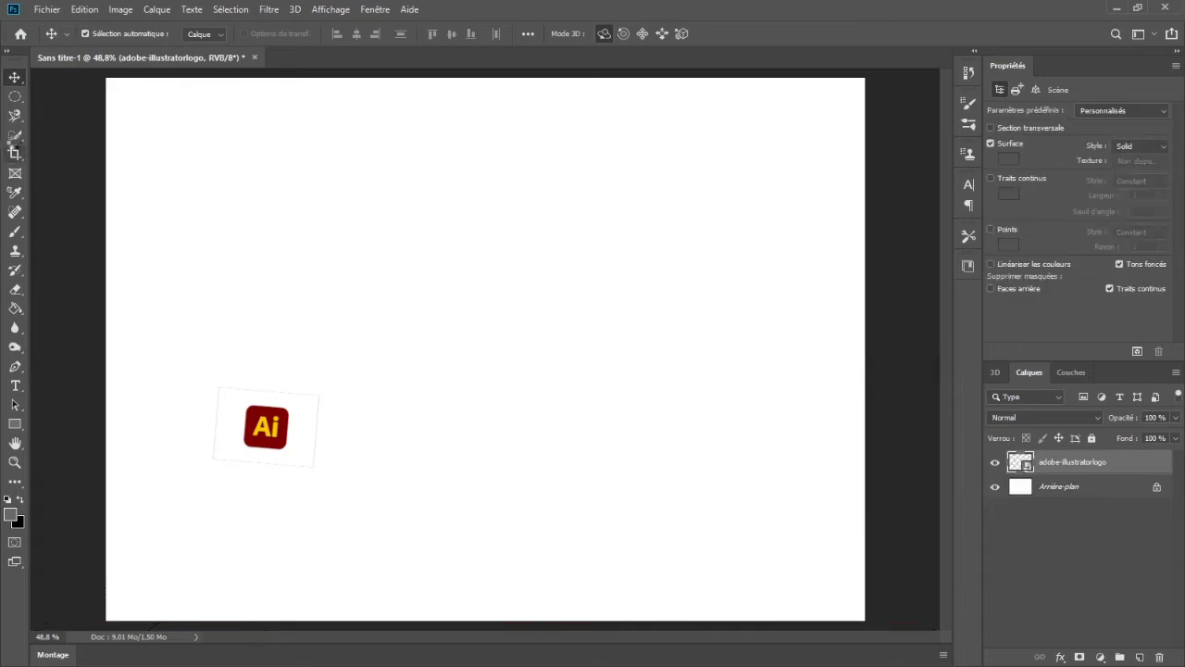
click(15, 135)
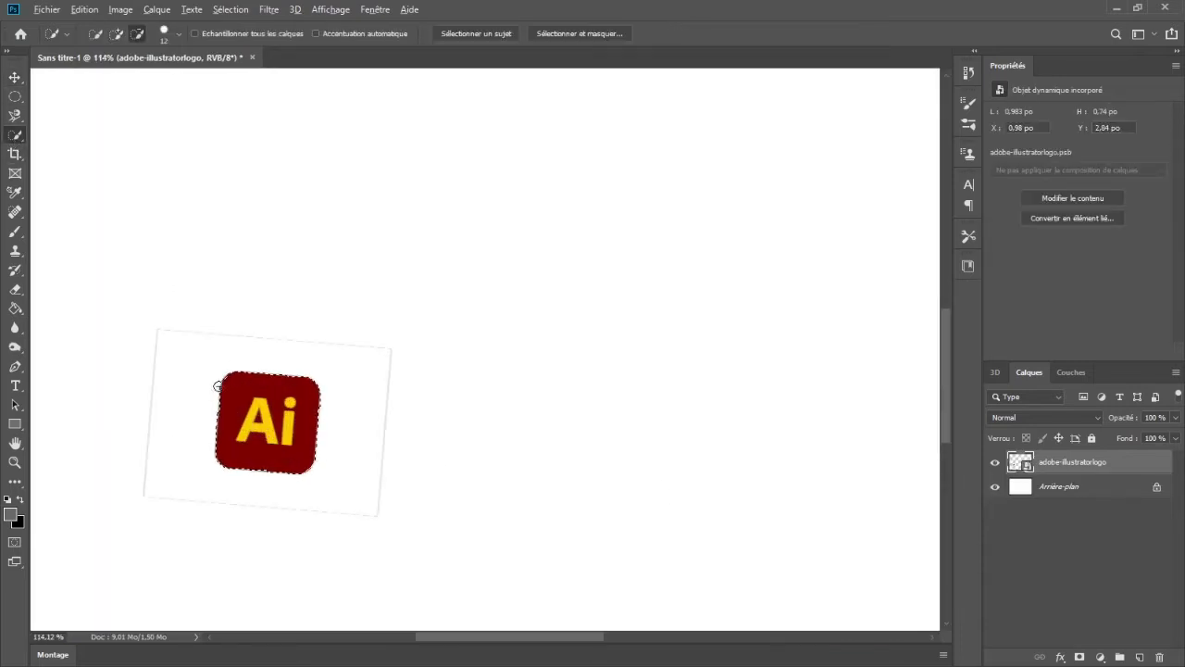
key(ctrl+j)
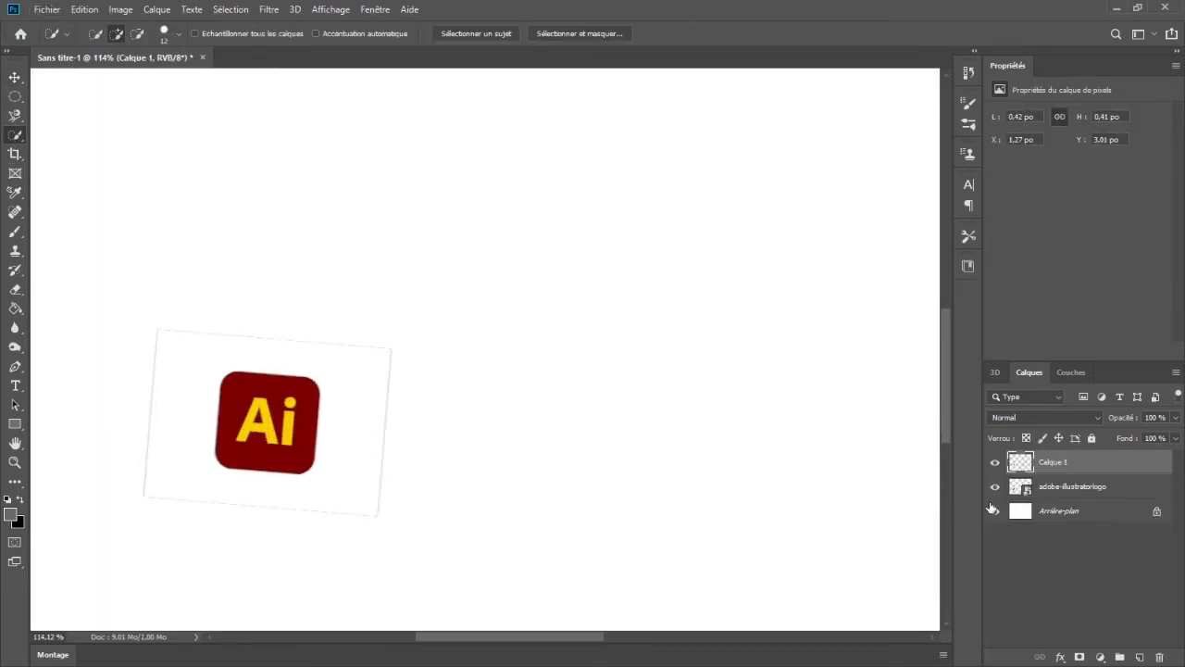
click(995, 486)
key(Delete)
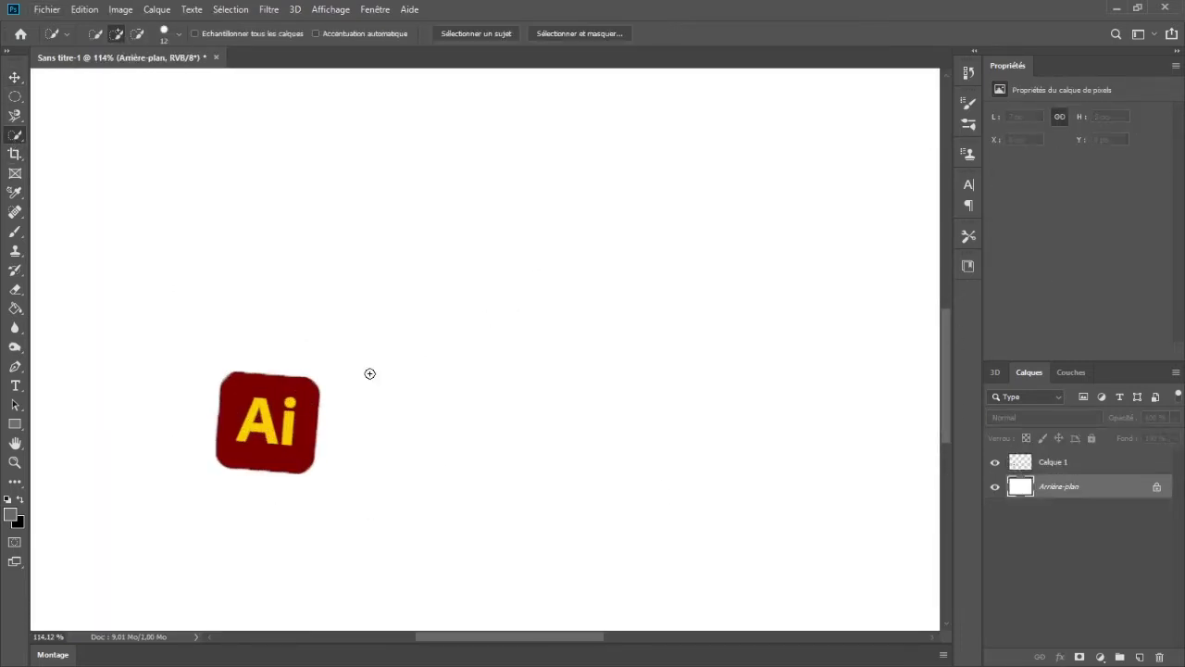
scroll(425, 362, down, 4)
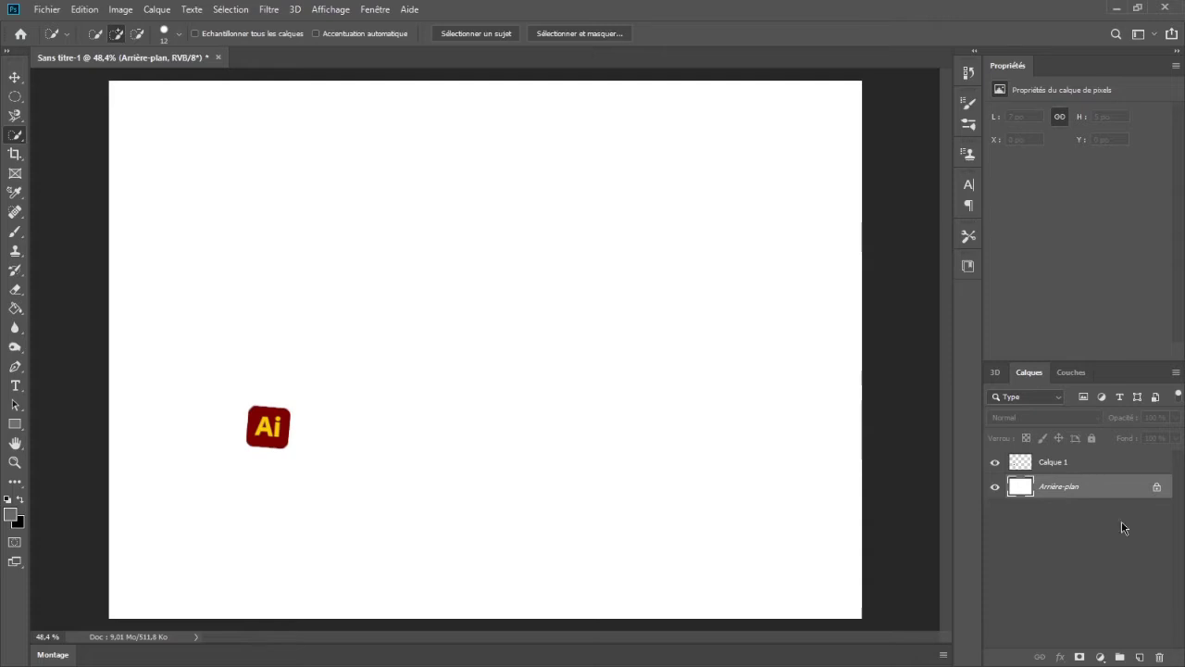
- Convert the isolated Ai logo layer into a 3D postcard and rotate its mesh into a slanted perspective
click(1056, 461)
click(995, 371)
click(1084, 544)
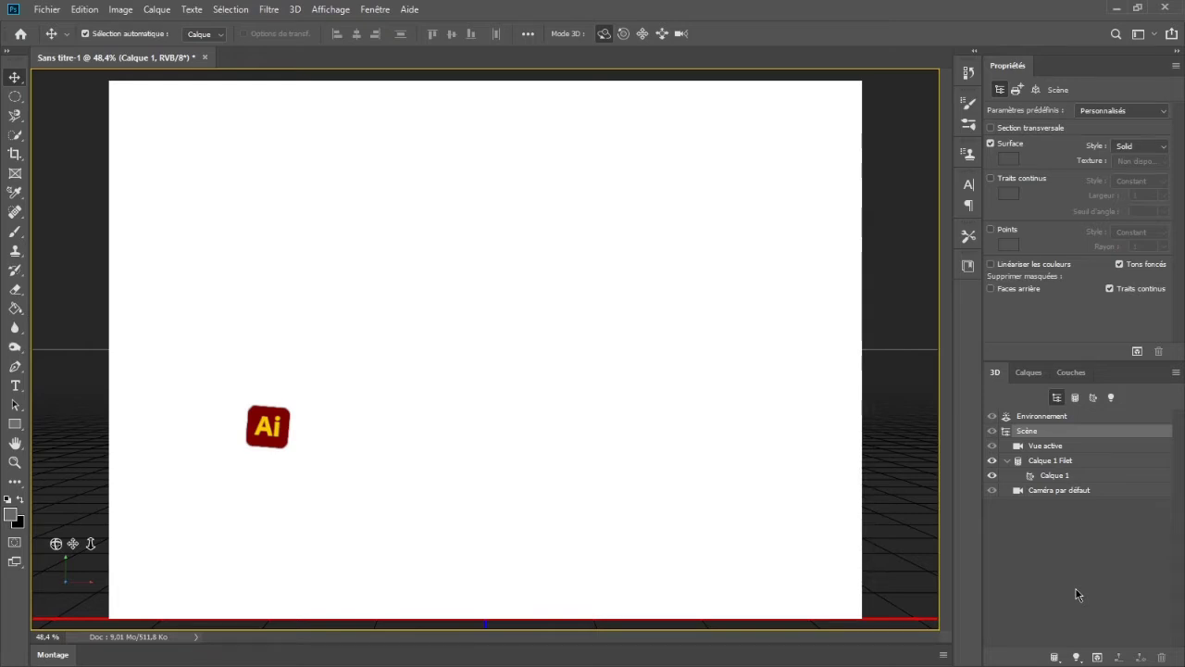
click(1071, 461)
drag(246, 476, 928, 489)
click(1029, 373)
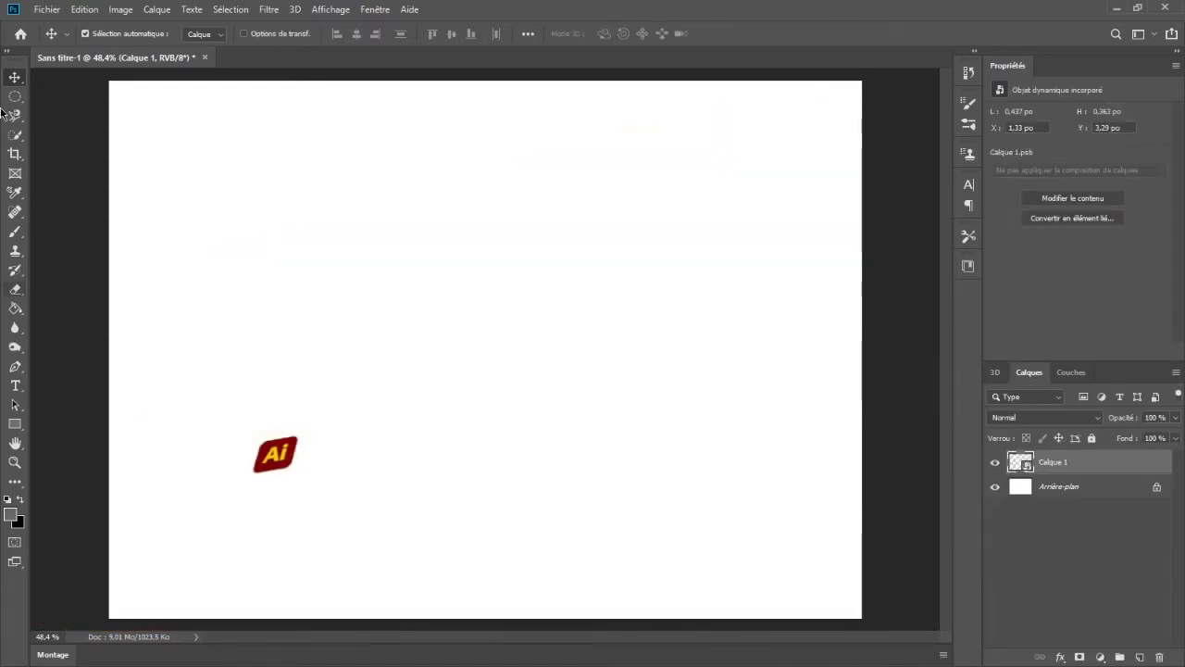
key(p)
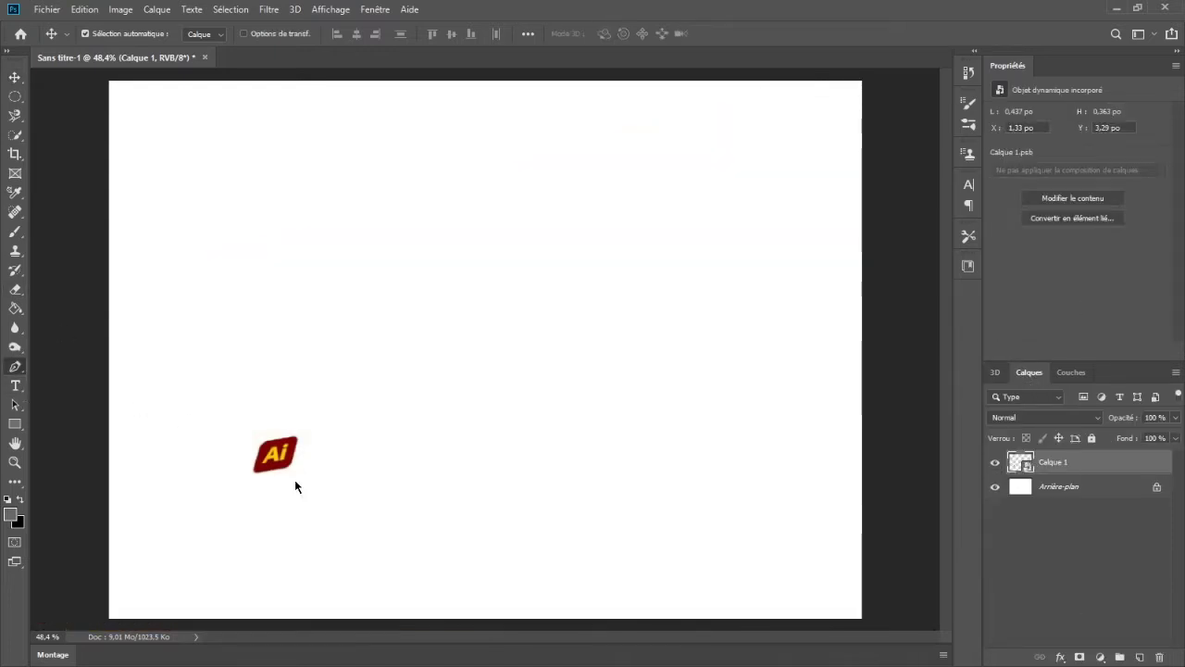
scroll(306, 491, up, 8)
scroll(322, 424, up, 2)
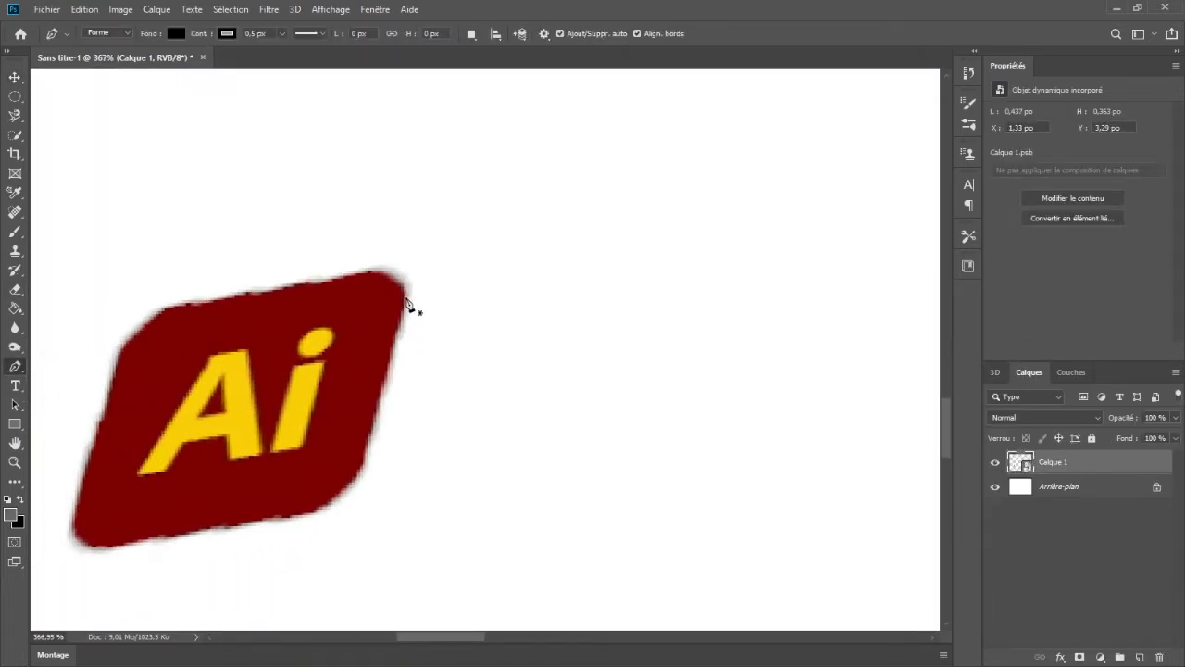
click(362, 467)
key(ctrl+z)
key(ctrl+z)
click(346, 276)
drag(409, 279, 420, 296)
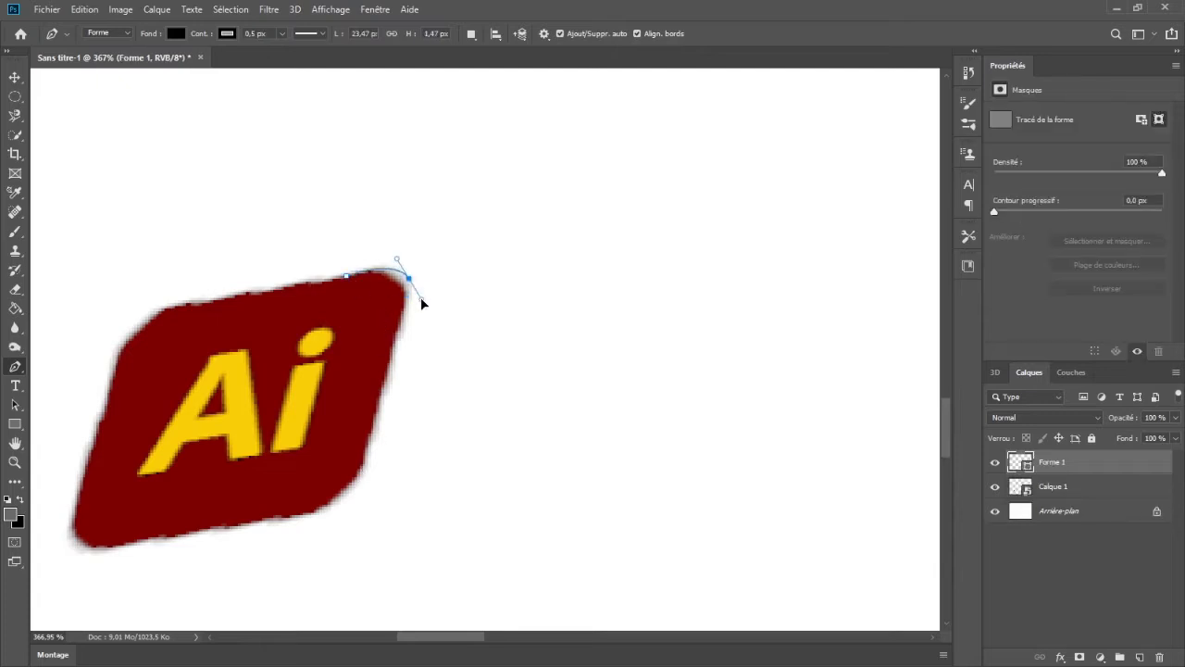
key(ctrl+z)
click(338, 279)
drag(417, 279, 419, 286)
click(399, 447)
key(ctrl+z)
key(ctrl+z)
key(ctrl+z)
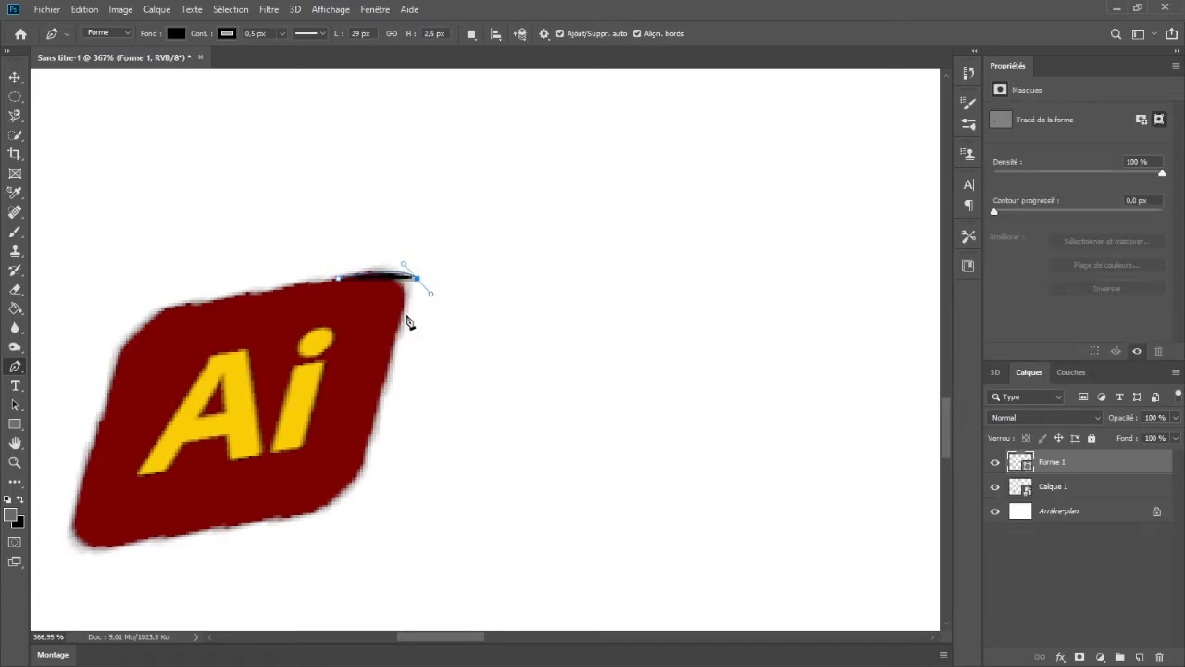
- Duplicate the slanted Ai logo layer and offset the copy slightly up and left to suggest thickness
key(ctrl+j)
key(v)
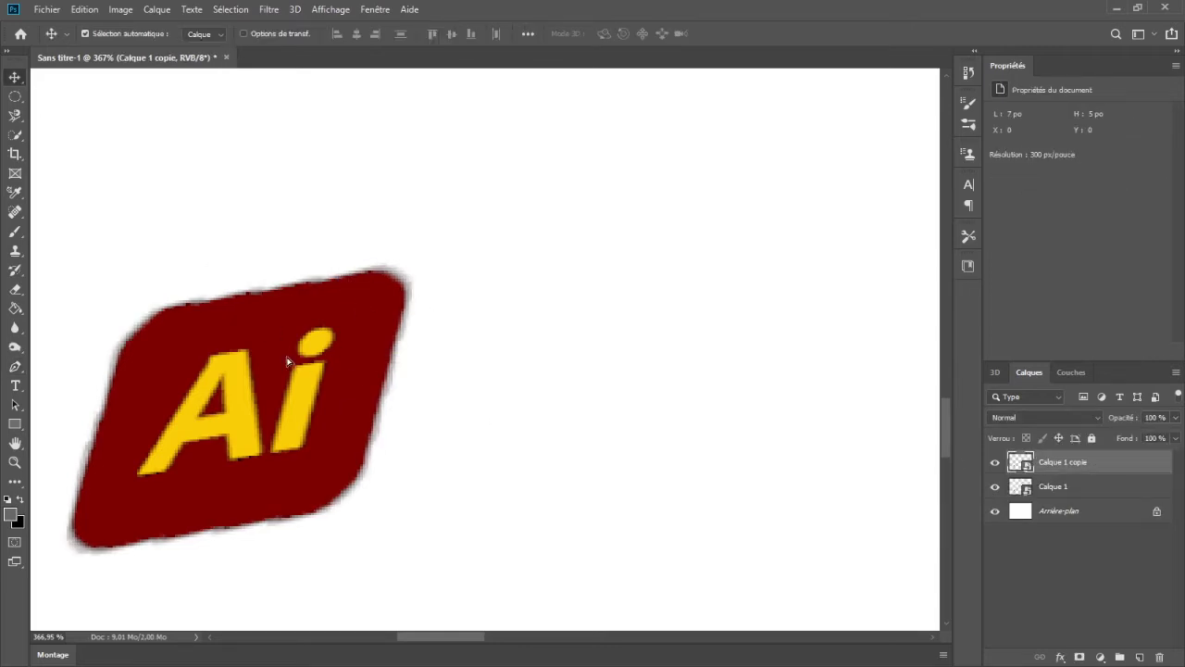
drag(303, 363, 284, 349)
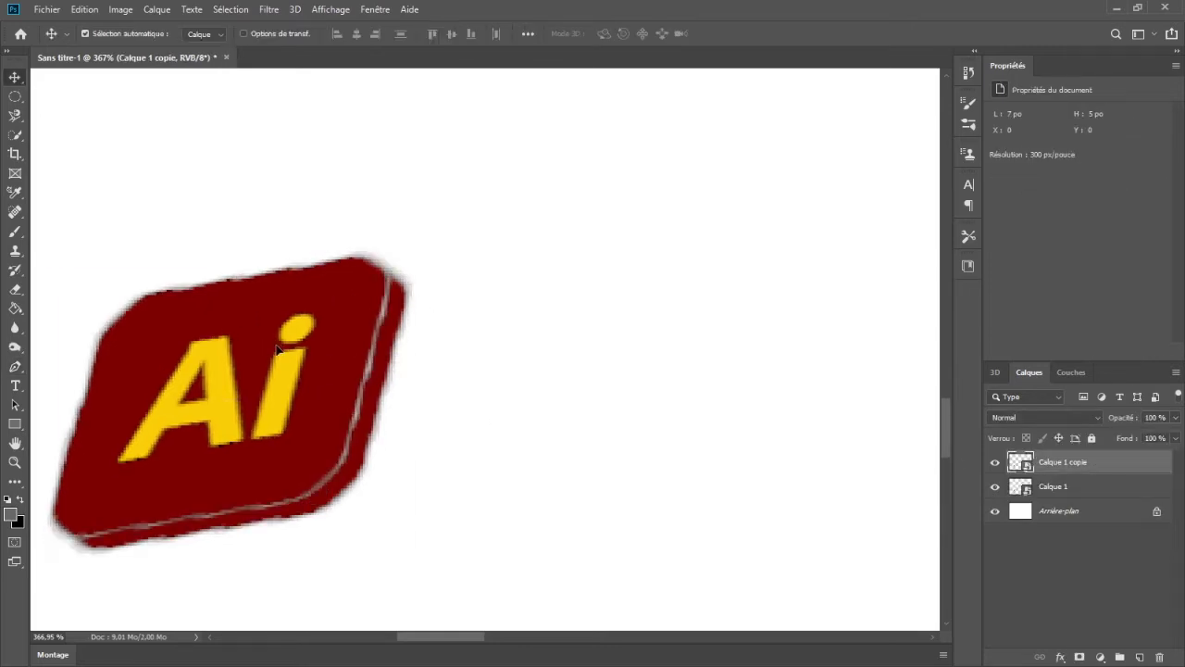
- Trace the outer right and bottom edges of the offset Ai logos with a Pen tool shape, curving around the corners
click(17, 367)
click(350, 257)
drag(409, 288, 413, 315)
drag(382, 505, 380, 425)
key(ctrl+z)
drag(477, 221, 470, 229)
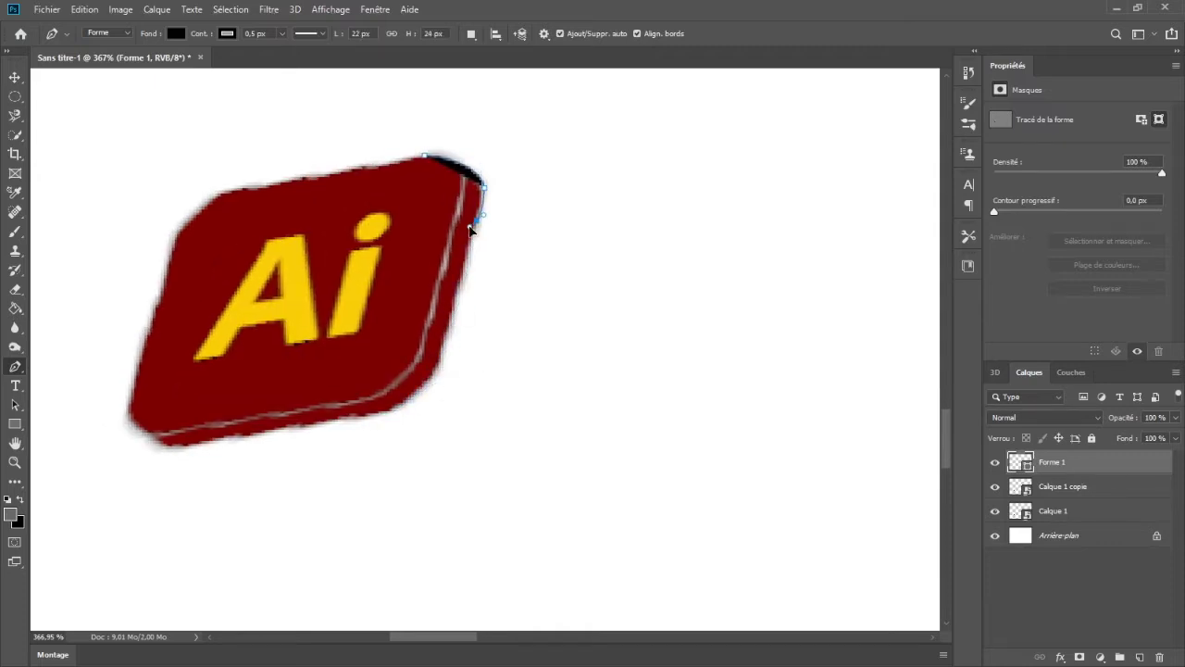
click(459, 289)
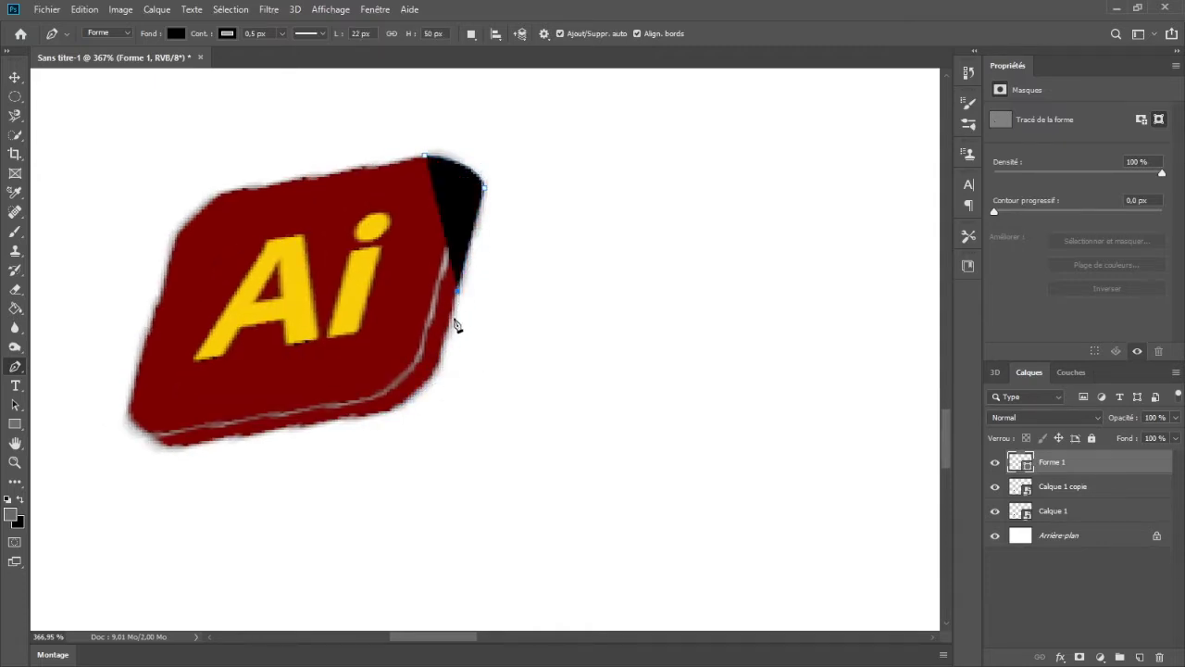
click(441, 361)
drag(357, 416, 293, 420)
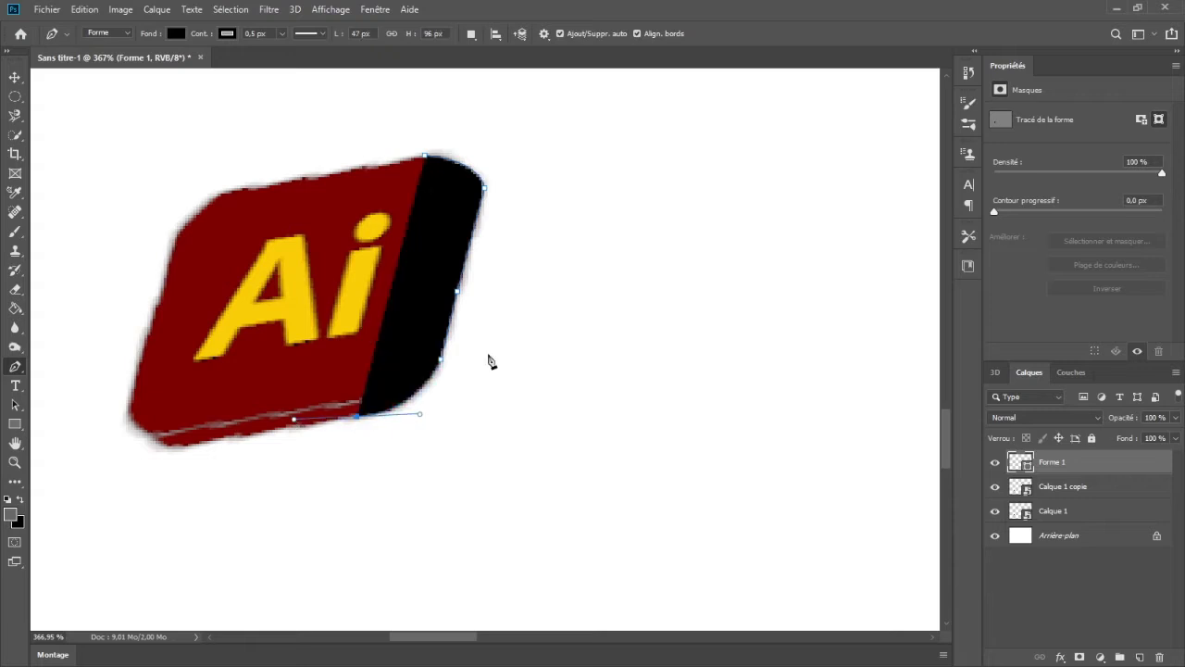
click(186, 448)
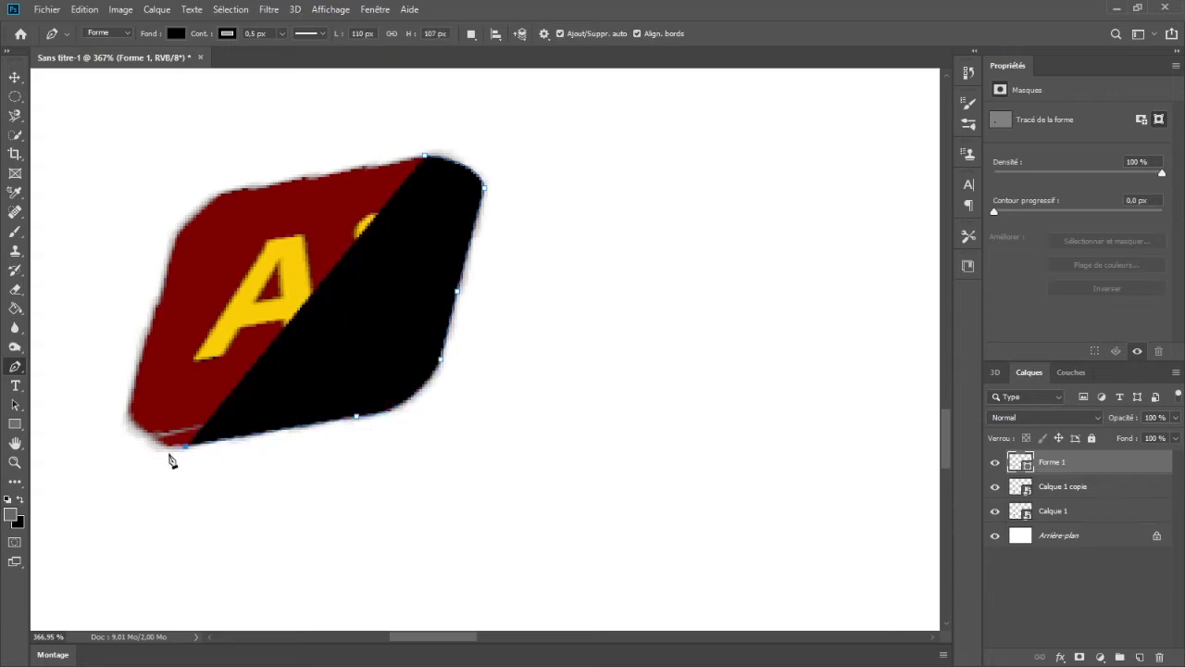
- Continue the shape around the lower-left corner and back along the front face's bottom edge to its lower-right corner
drag(130, 405, 127, 388)
alt+click(129, 416)
drag(167, 430, 200, 426)
alt+click(167, 430)
click(376, 392)
drag(400, 375, 427, 308)
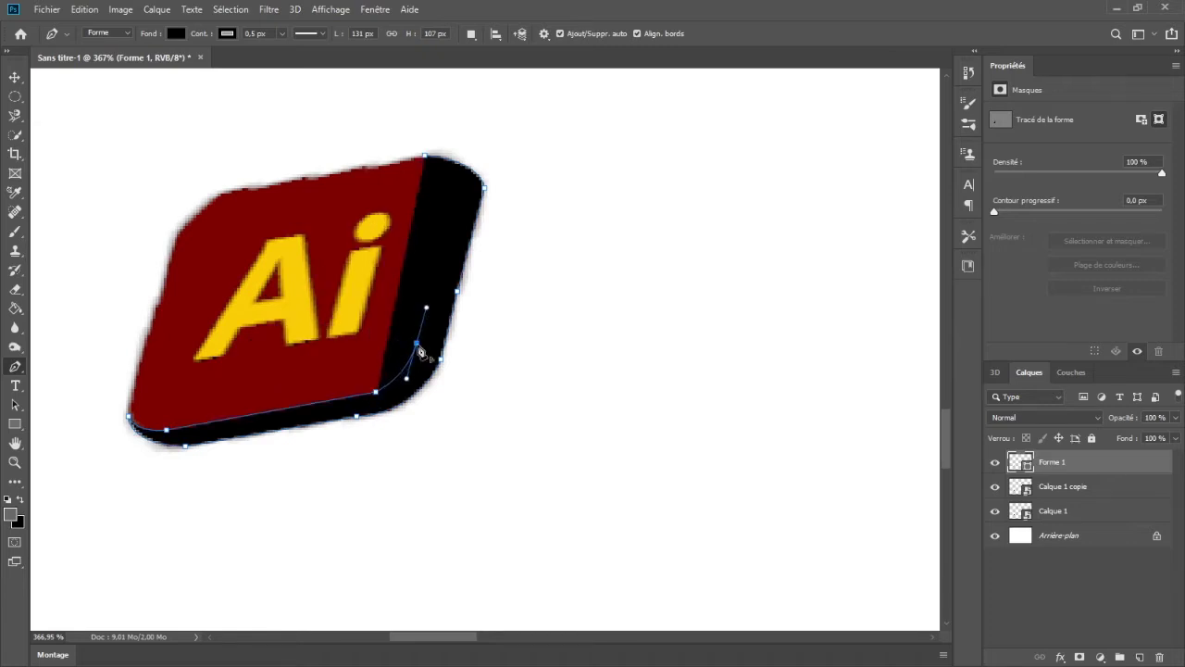
alt+click(417, 343)
- Remove the side shape's fill and stroke, and continue its outline up the front face's right edge
click(458, 182)
key(ctrl+z)
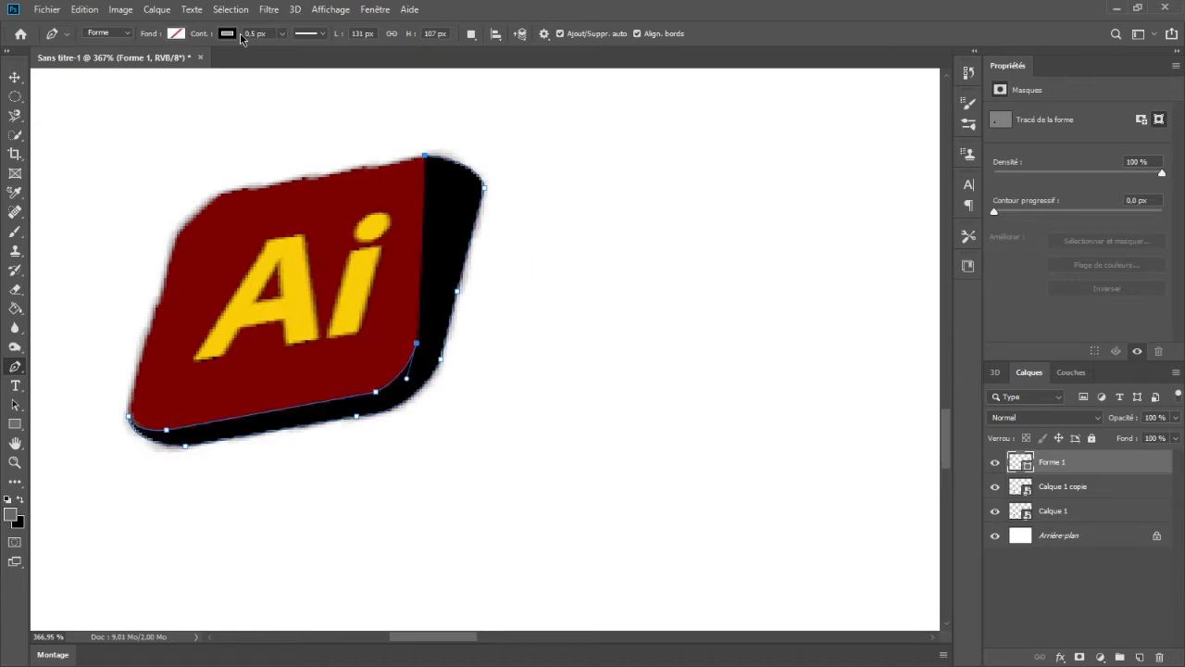
click(227, 36)
click(155, 57)
click(461, 187)
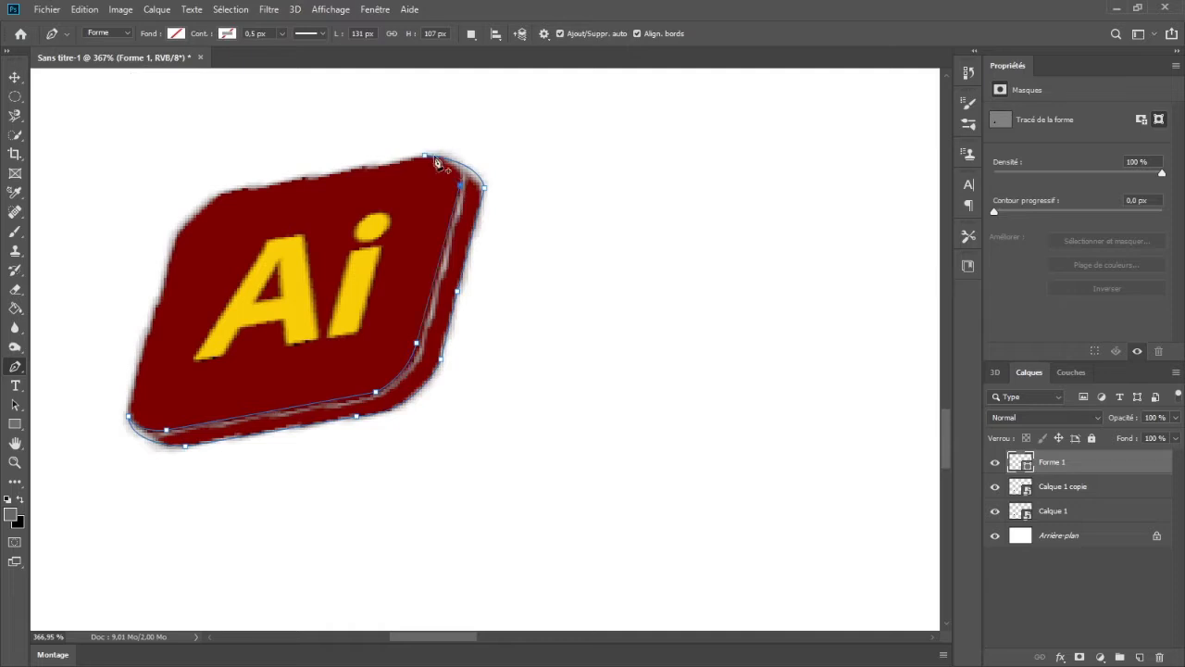
- Close the side shape's outline and fill it with the yellow of the Ai lettering
click(114, 111)
click(275, 61)
click(506, 364)
click(169, 36)
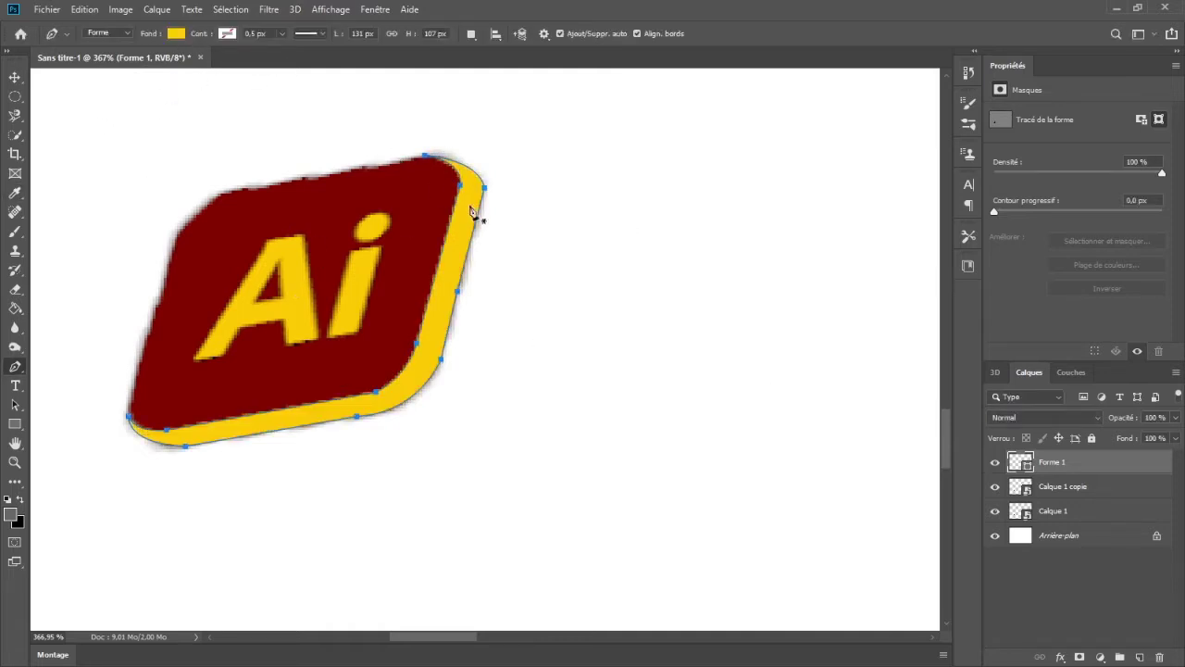
- Merge the yellow side shape and both Ai logo layers into a single layer
scroll(522, 272, down, 6)
scroll(714, 251, down, 4)
key(ctrl+0)
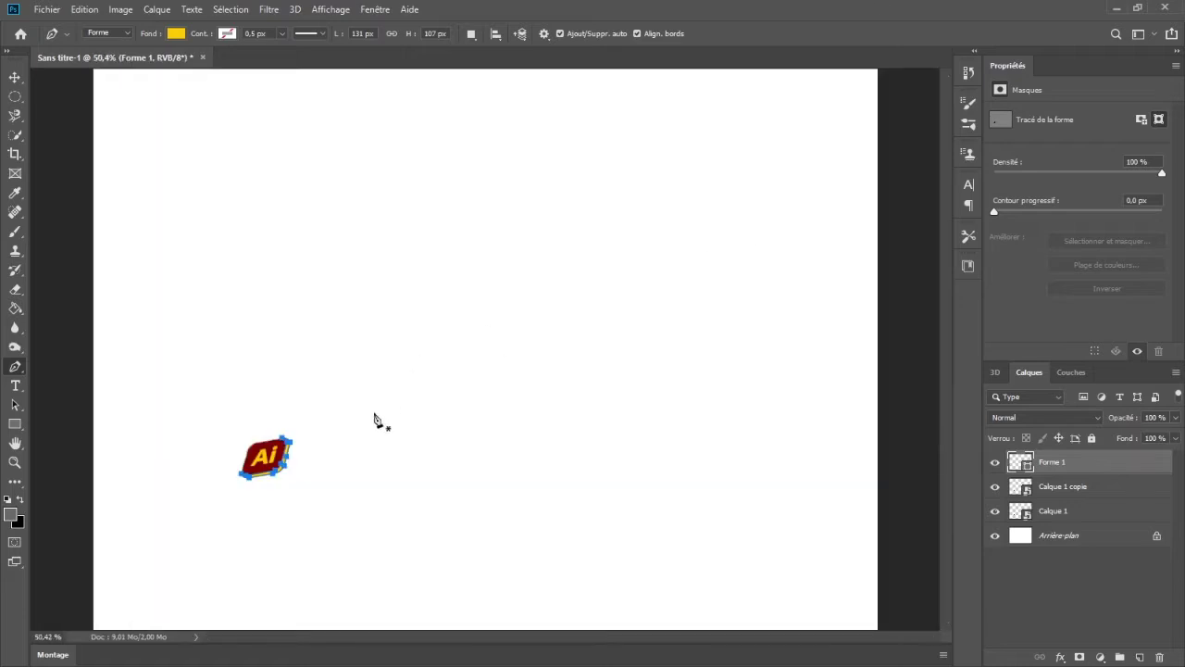
ctrl+click(450, 388)
click(1084, 463)
shift+click(1125, 515)
key(ctrl+e)
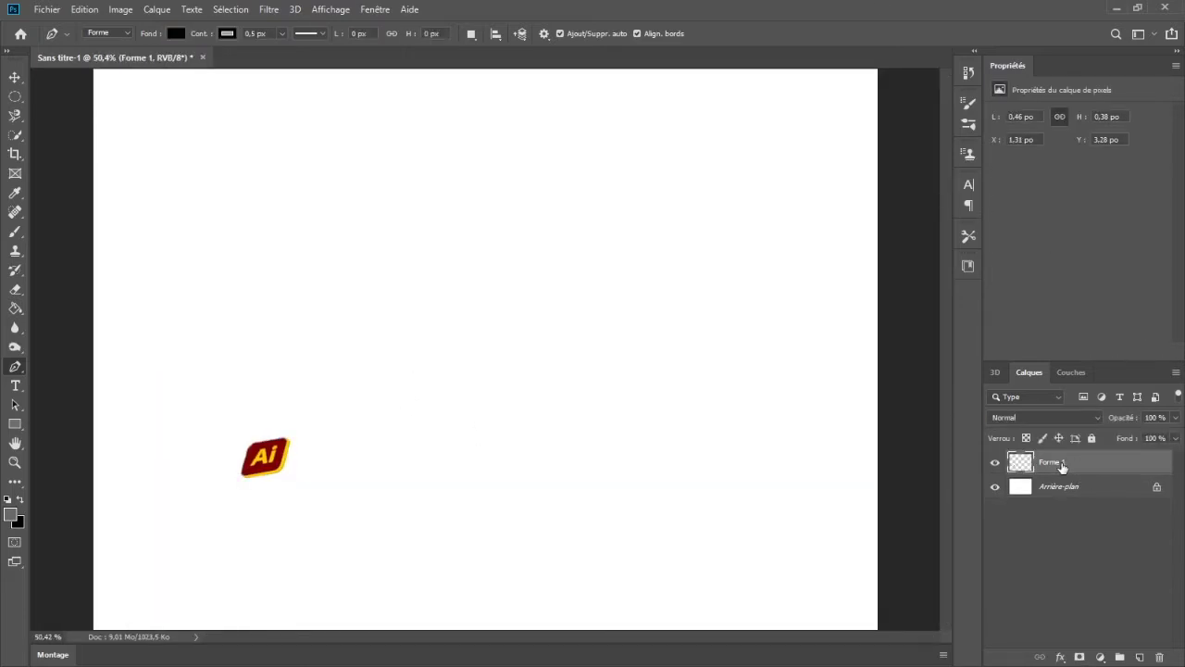
- Add a soft yellow-orange outer glow to the merged logo layer and rename the layer as illustrator
key(space)
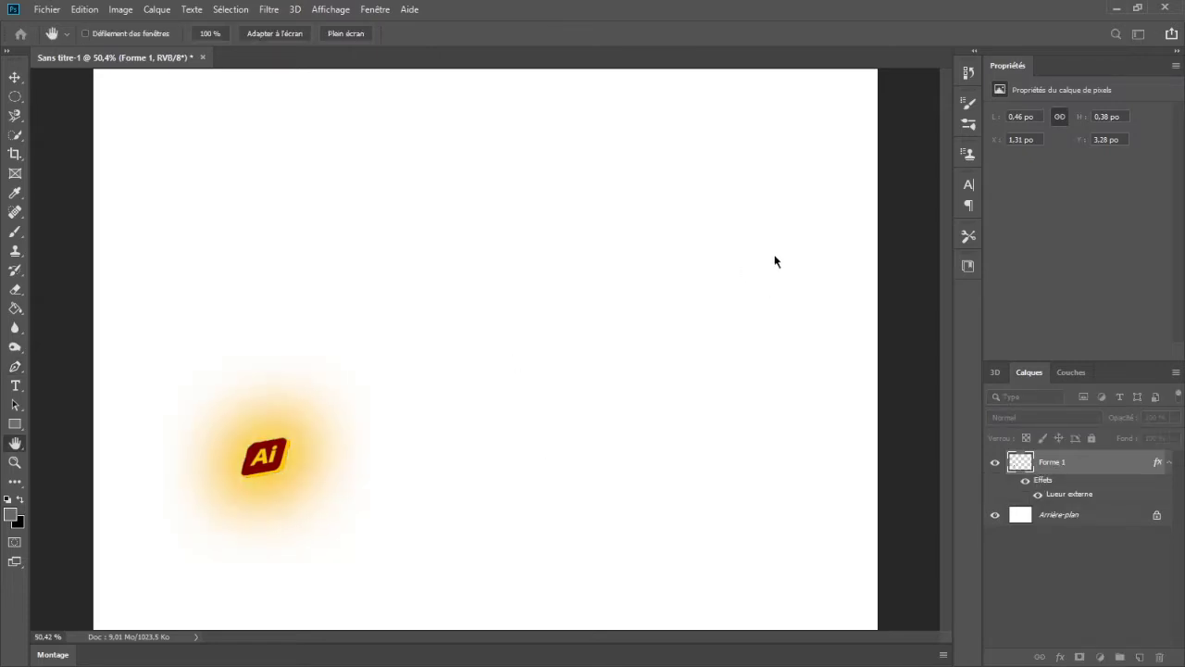
click(978, 123)
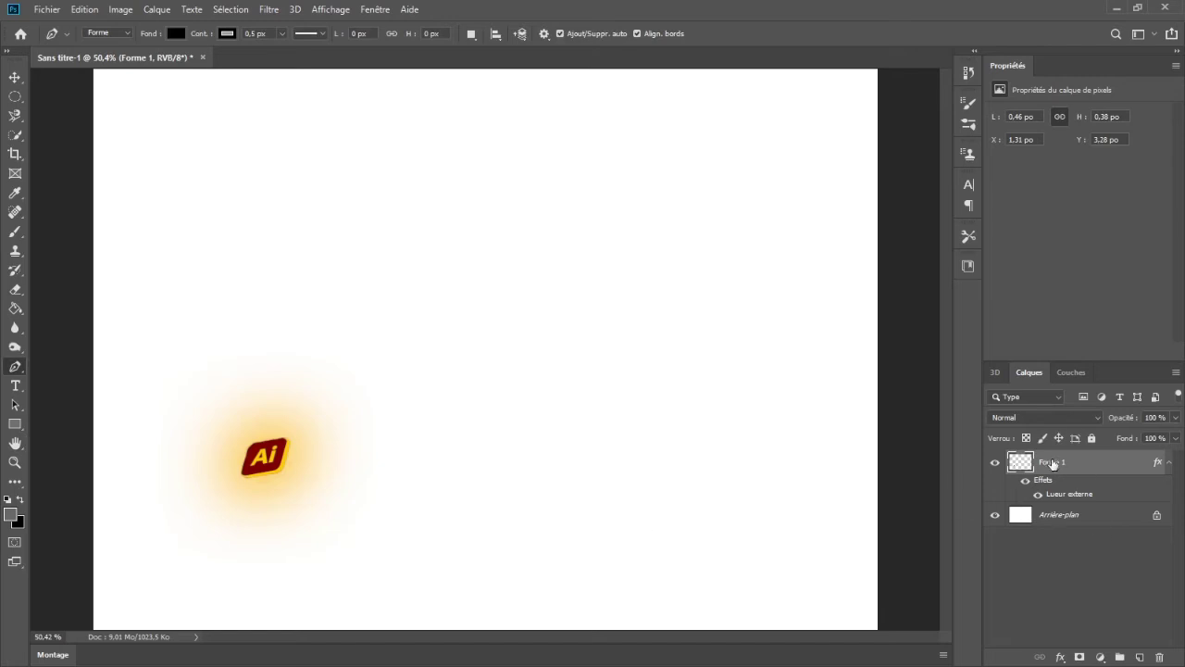
click(1099, 608)
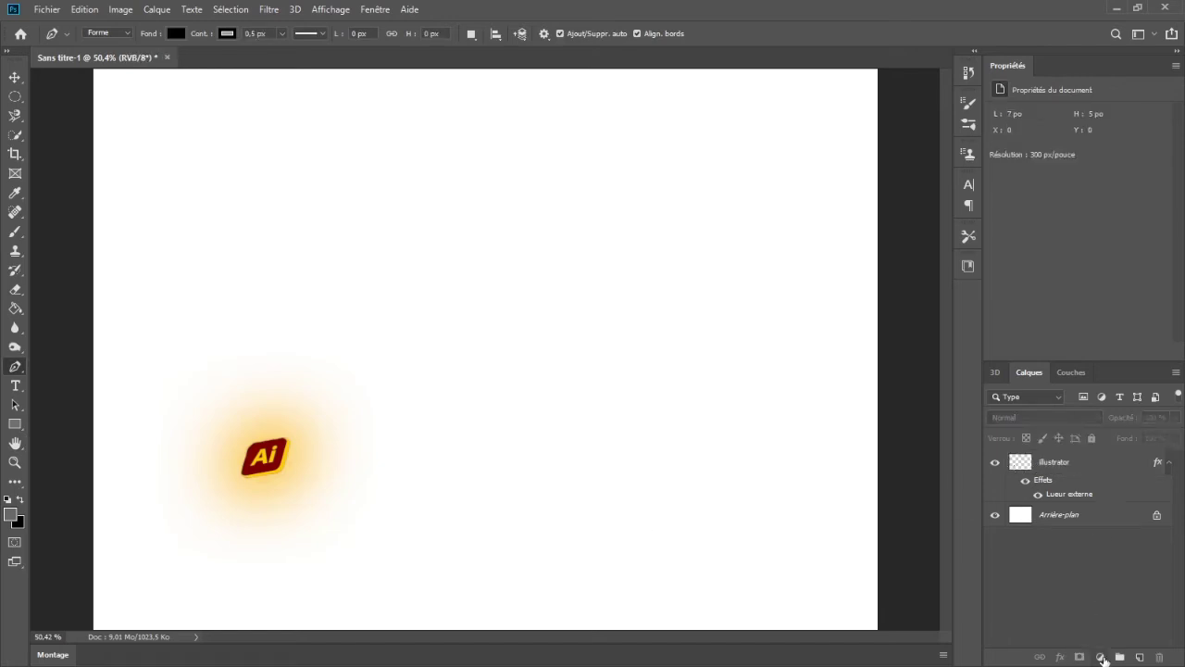
- Put the illustrator layer into a new layer group
click(1081, 465)
click(1121, 656)
click(1081, 481)
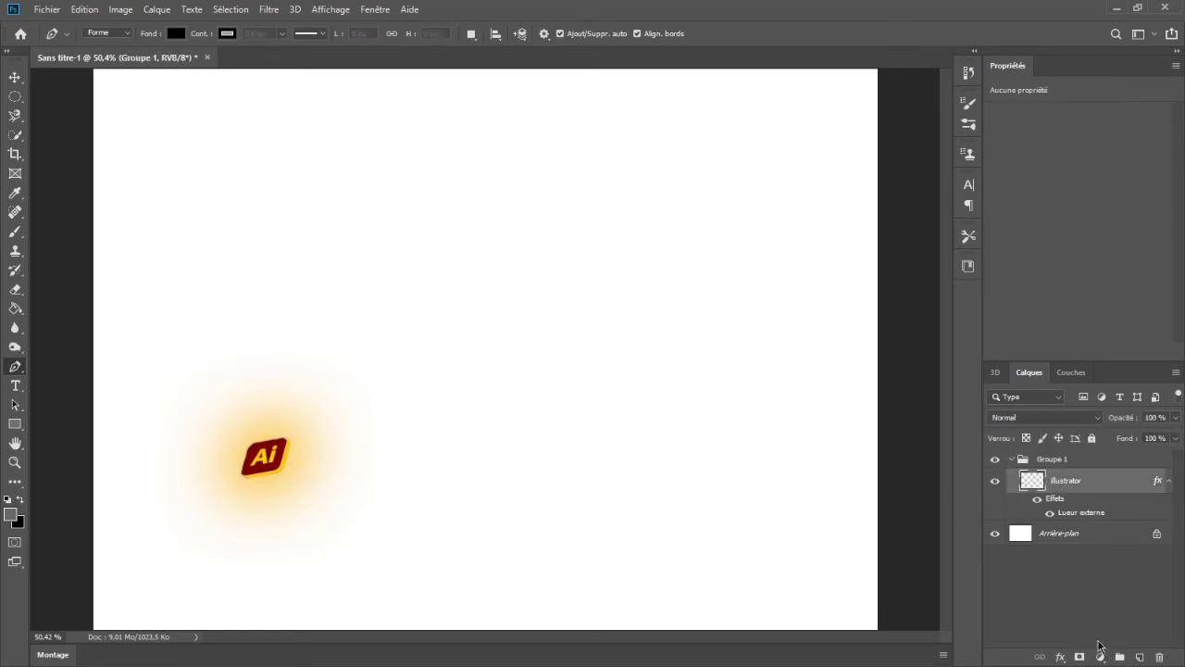
- Clip a Hue/Saturation adjustment to the illustrator layer with saturation +54, lightness -22 and a slightly lowered hue, and collapse the group
click(1084, 532)
drag(1079, 199, 1060, 228)
key(ctrl+alt+g)
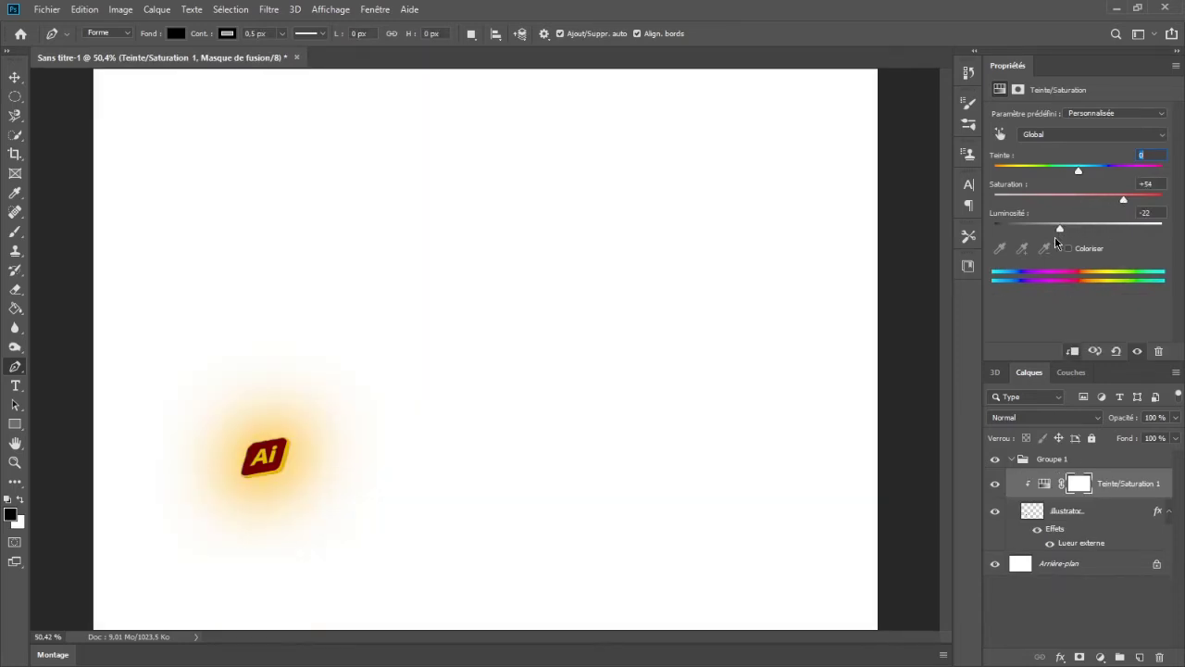
drag(1079, 172, 1072, 176)
click(1055, 458)
click(1011, 460)
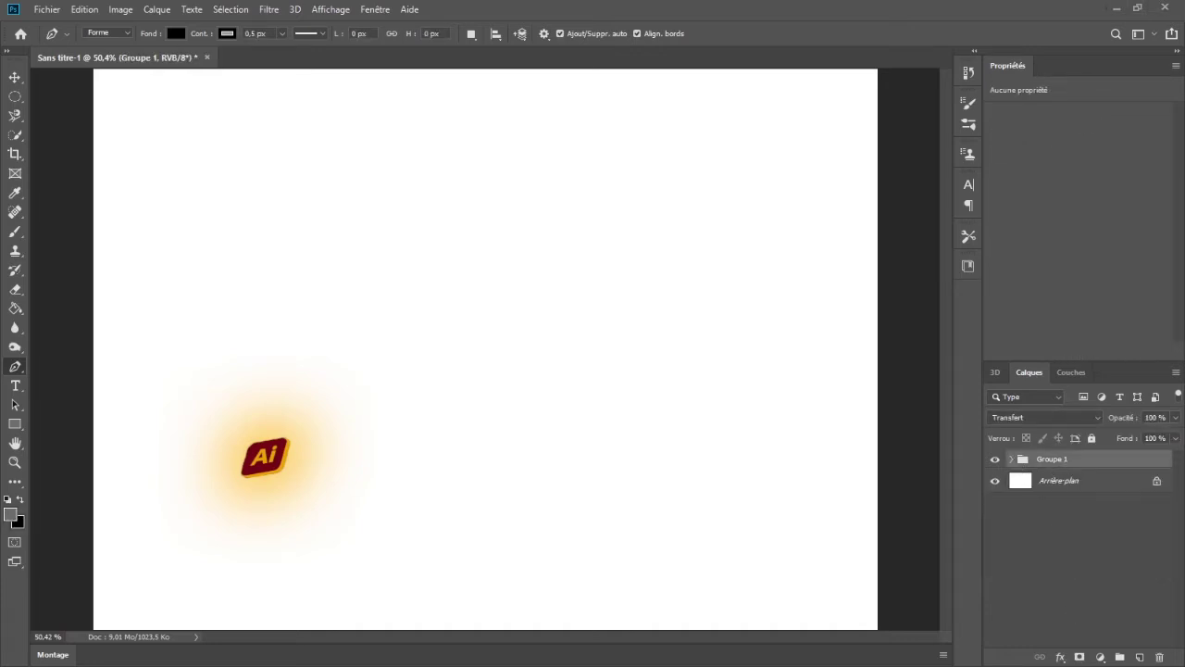
- Place the Adobe-Premiere-Pro-2020 image, copy its Pr logo to a new layer using Quick Selection, and delete the source image layer
key(Return)
click(14, 135)
mouse_move(446, 269)
mouse_down()
mouse_move(523, 333)
mouse_move(446, 344)
mouse_move(350, 331)
mouse_move(350, 186)
mouse_move(435, 167)
mouse_move(530, 174)
mouse_move(541, 305)
mouse_move(520, 175)
mouse_up()
scroll(525, 347, up, 4)
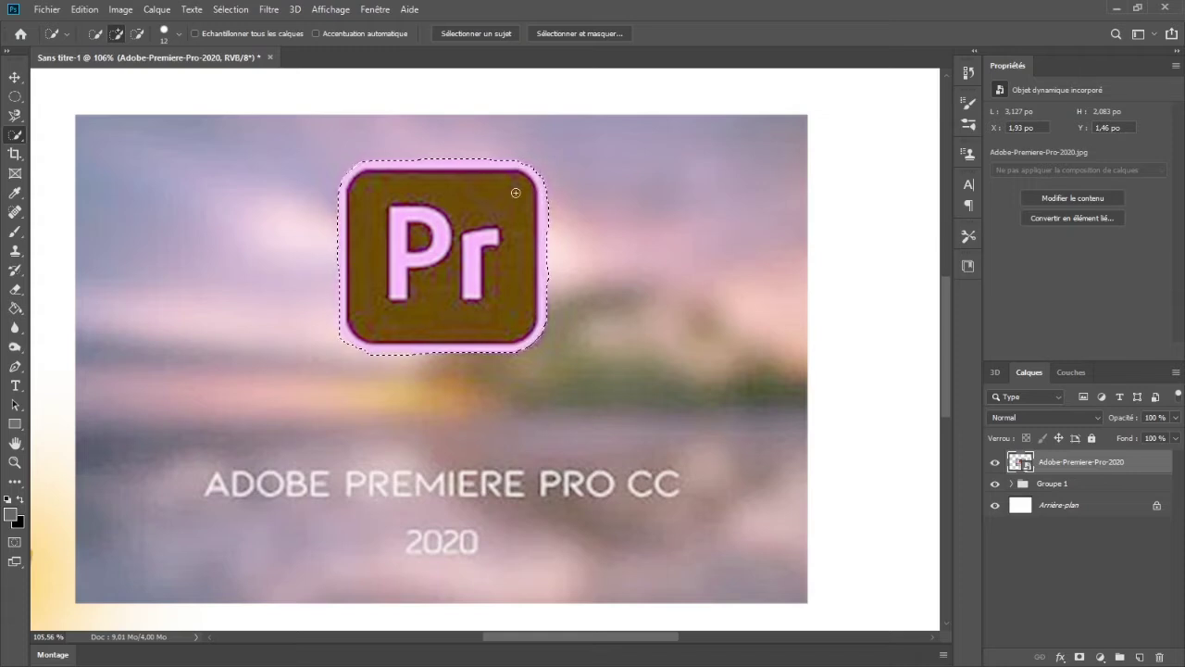
key(ctrl+j)
key(alt+bracketleft)
key(Delete)
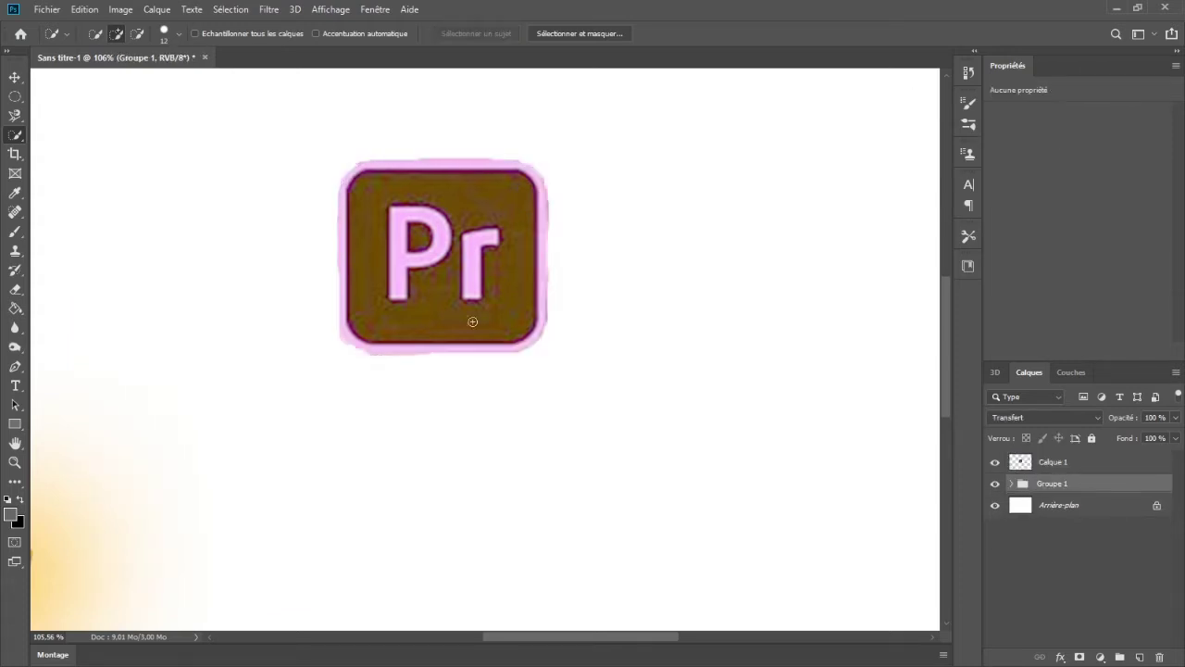
- Trace a closed Pen path around the rounded-square outer edge of the Pr logo, with curved corners
scroll(495, 323, up, 4)
click(14, 368)
click(125, 34)
click(115, 58)
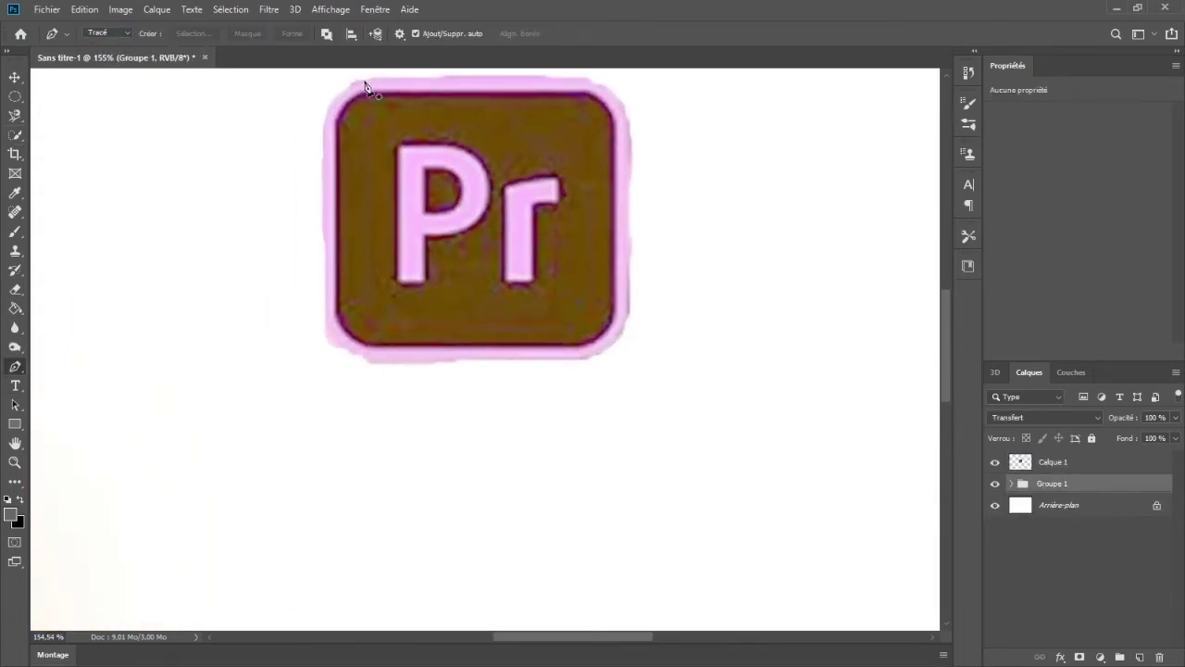
scroll(375, 84, up, 2)
click(366, 104)
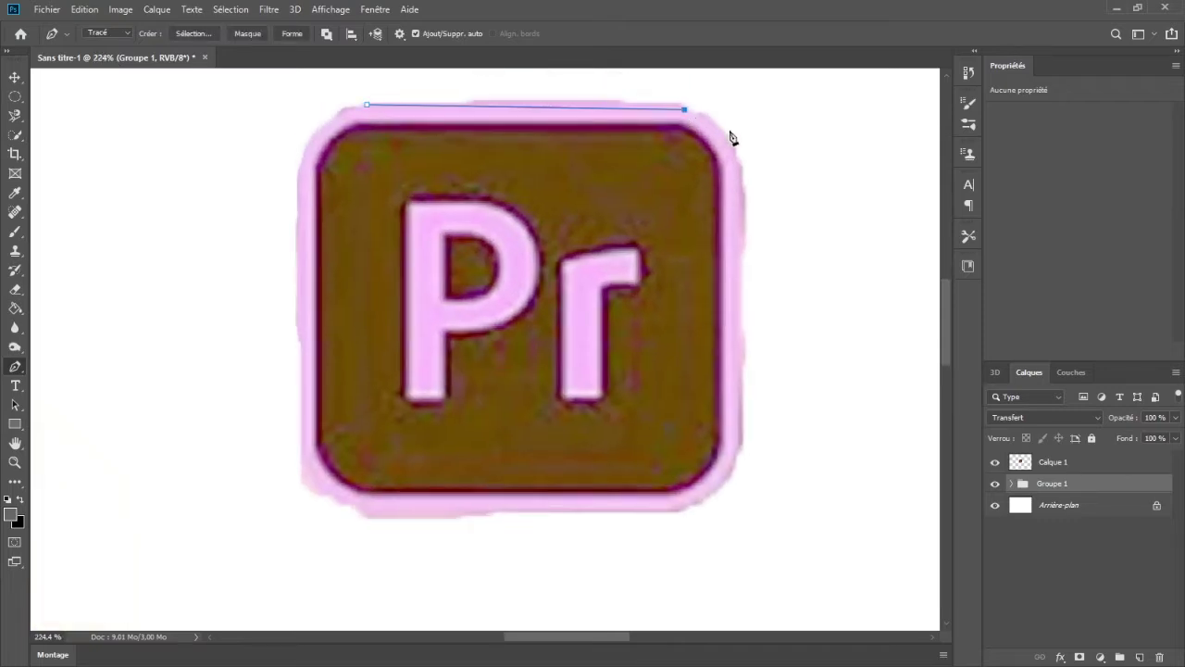
click(682, 105)
drag(742, 194, 743, 267)
click(741, 386)
drag(660, 511, 598, 512)
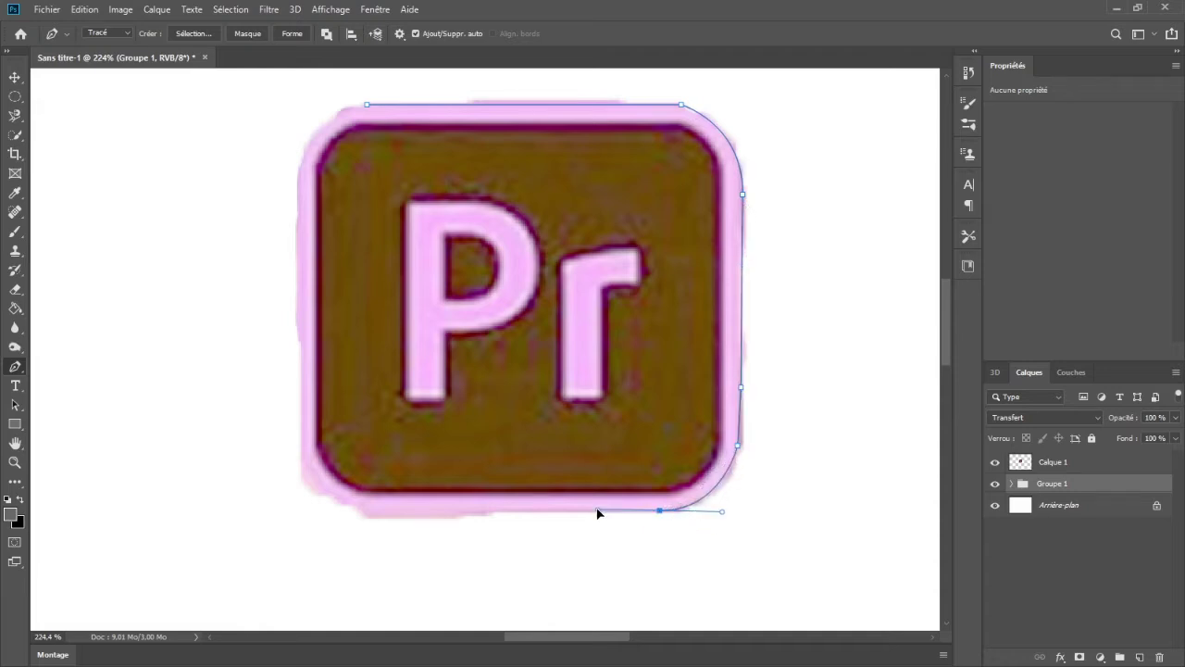
click(362, 512)
drag(302, 433, 302, 356)
click(302, 164)
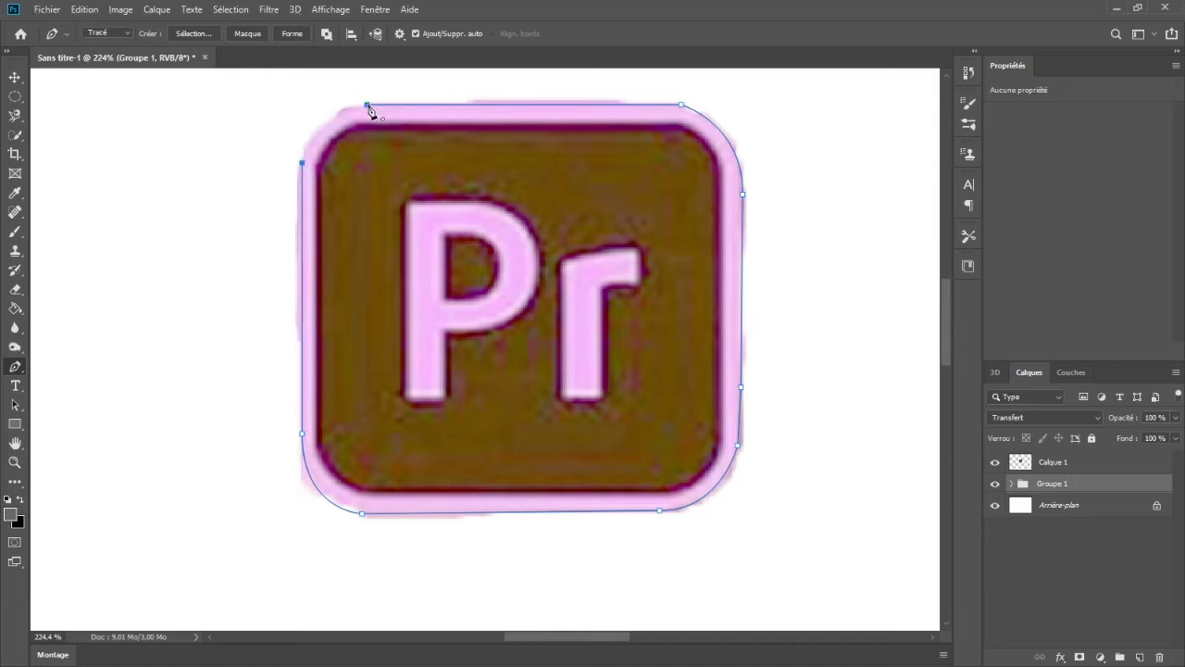
drag(366, 104, 417, 104)
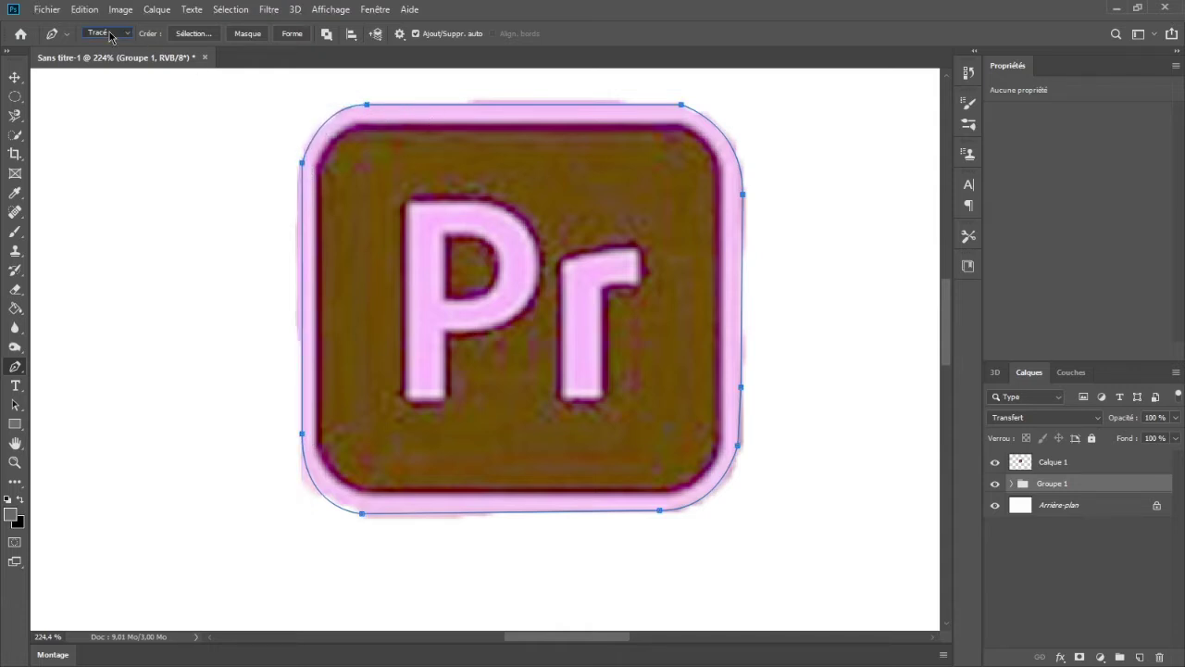
- Turn the path into a selection, copy the Pr logo from Calque 1 to a new layer, and delete Calque 1
click(193, 33)
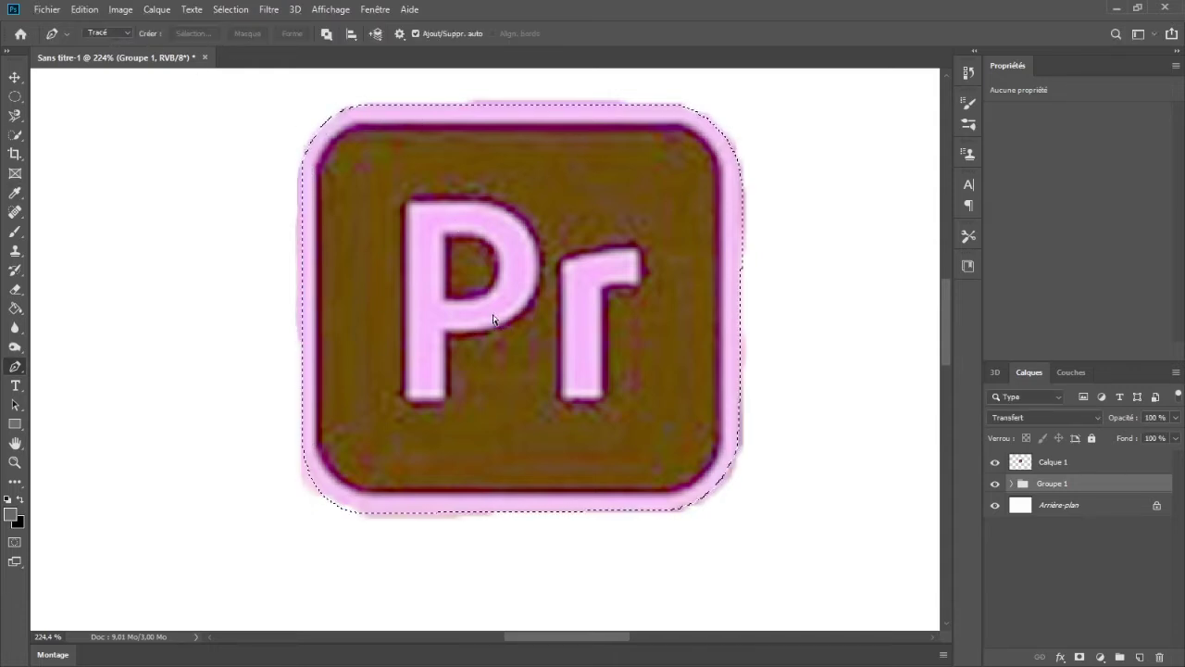
click(1053, 461)
key(ctrl+j)
key(ctrl+d)
click(994, 488)
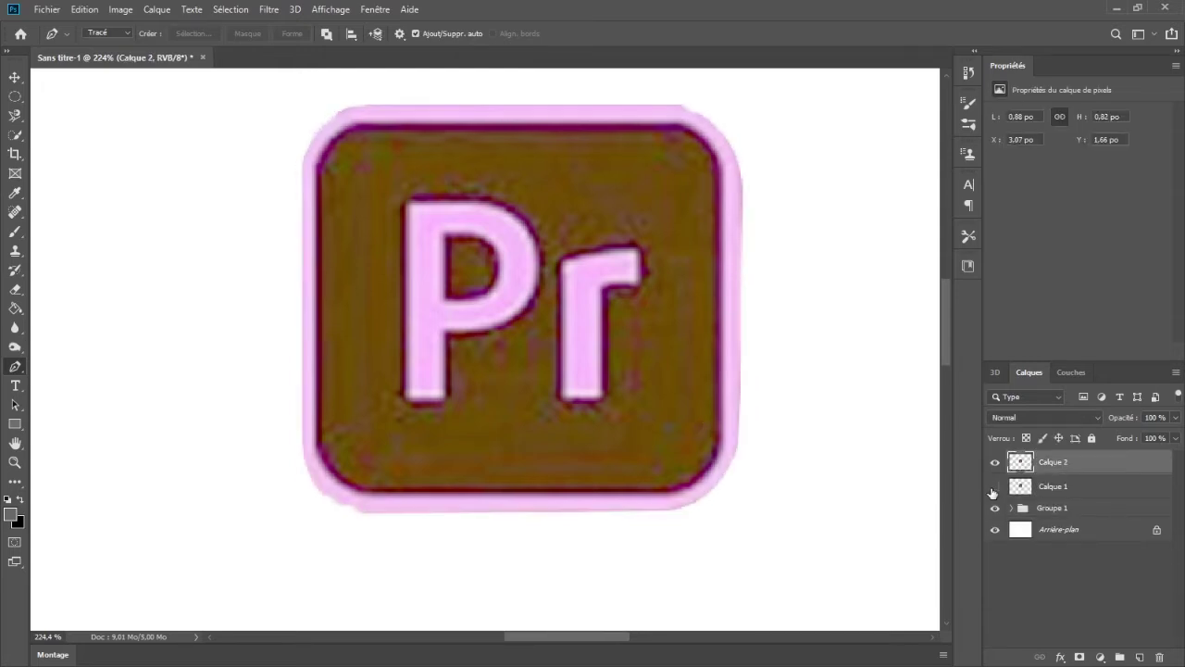
click(1056, 481)
key(Delete)
- Sample the logo's light pink border colour and brush over its uneven lower-left corner on Calque 2 at 2% opacity
scroll(510, 278, down, 2)
scroll(490, 425, up, 3)
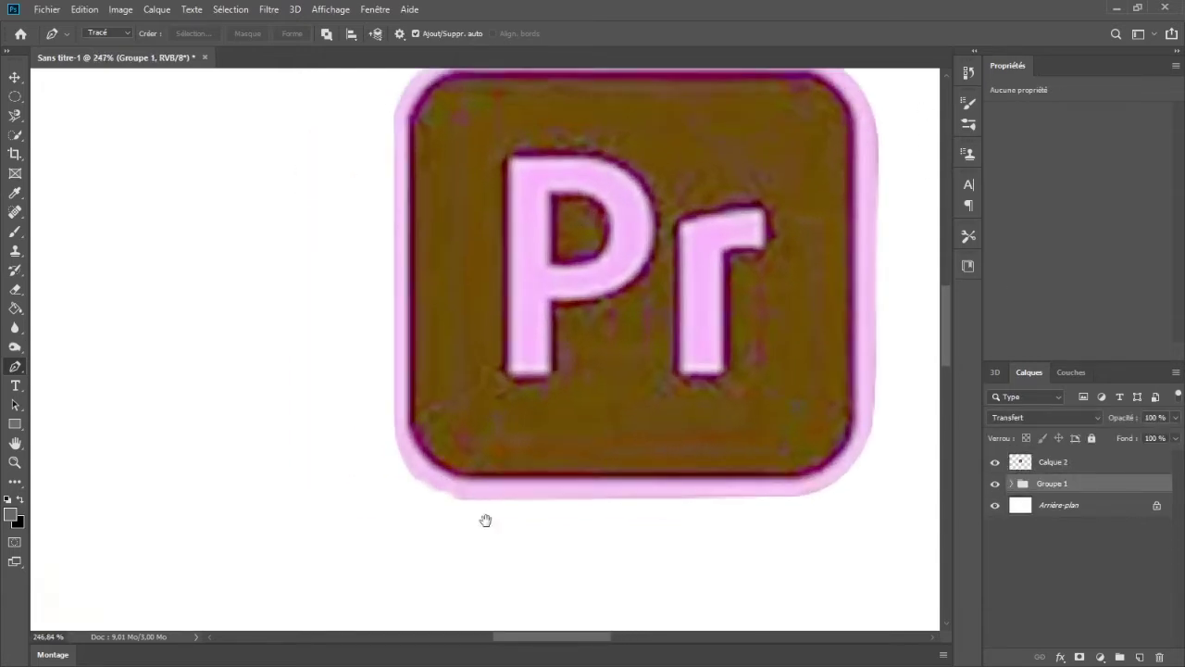
drag(485, 519, 489, 440)
scroll(413, 389, up, 4)
click(15, 231)
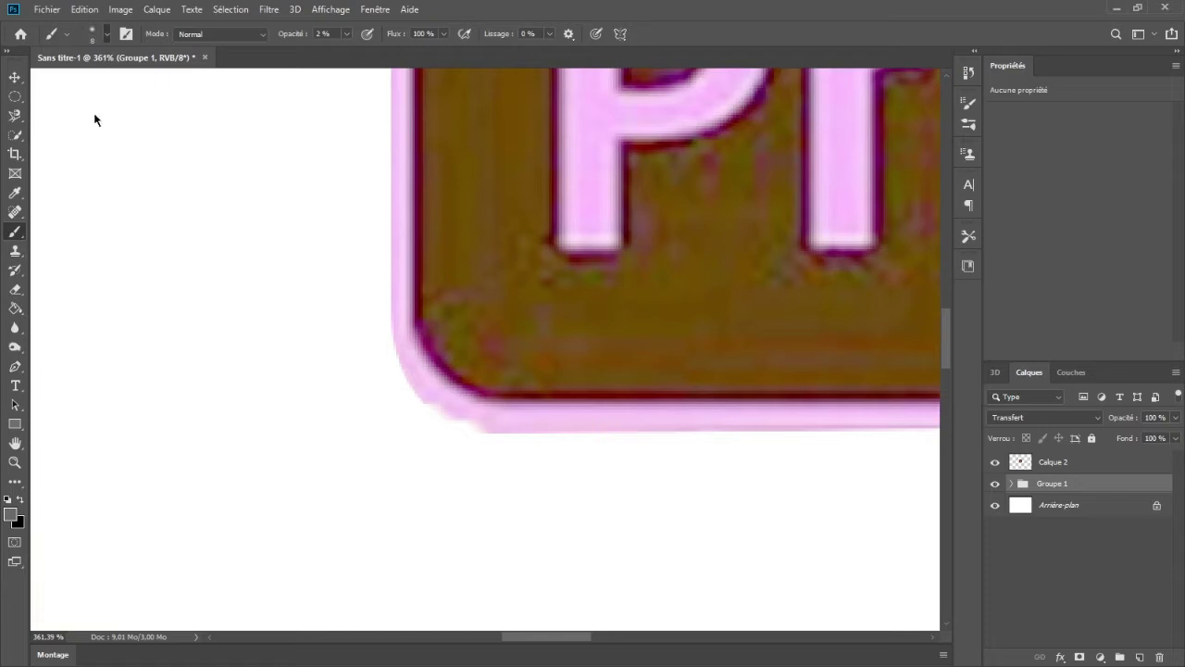
click(1046, 462)
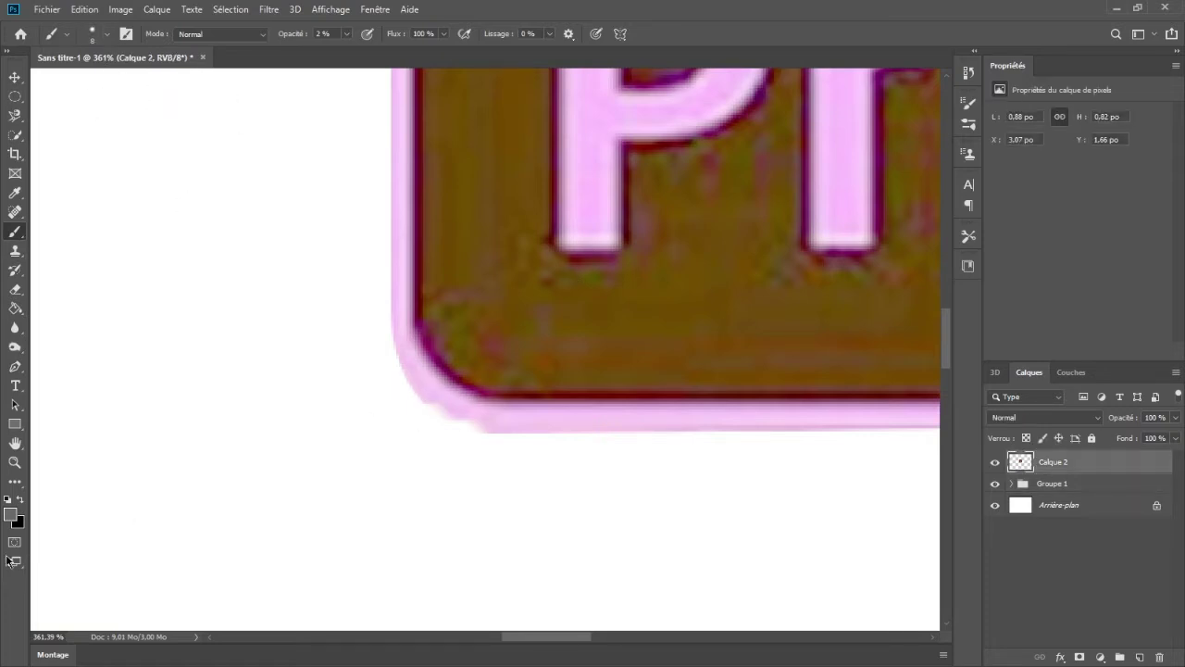
alt+click(406, 304)
drag(380, 449, 346, 415)
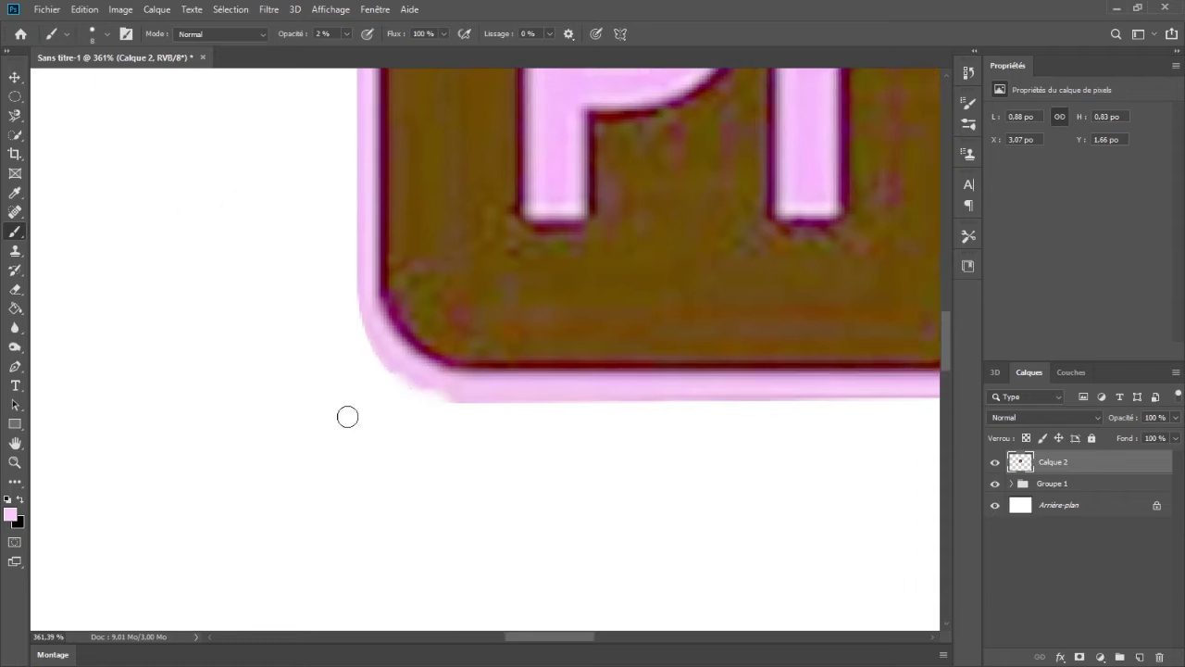
scroll(412, 367, up, 3)
drag(572, 473, 94, 488)
drag(416, 443, 480, 452)
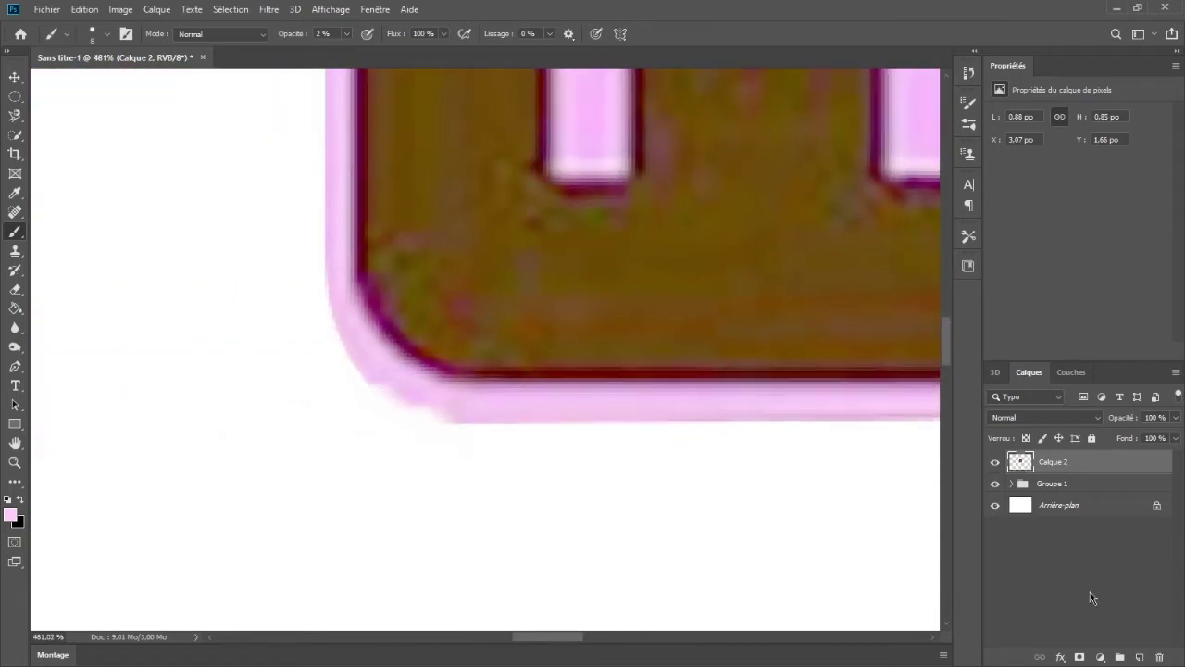
click(1140, 658)
mouse_move(408, 402)
mouse_down()
mouse_move(444, 432)
mouse_move(442, 417)
mouse_up()
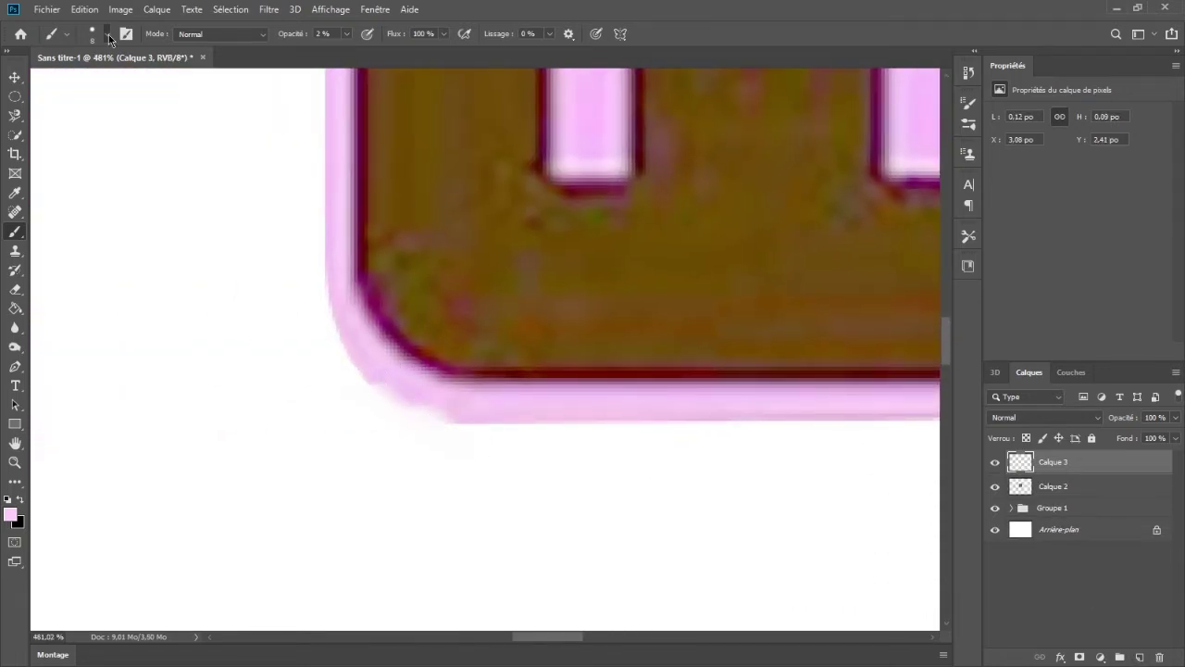
click(117, 74)
mouse_move(322, 400)
mouse_down()
mouse_move(214, 399)
mouse_move(455, 334)
mouse_up()
click(454, 335)
key(ctrl+z)
key(ctrl+z)
key(ctrl+z)
key(ctrl+z)
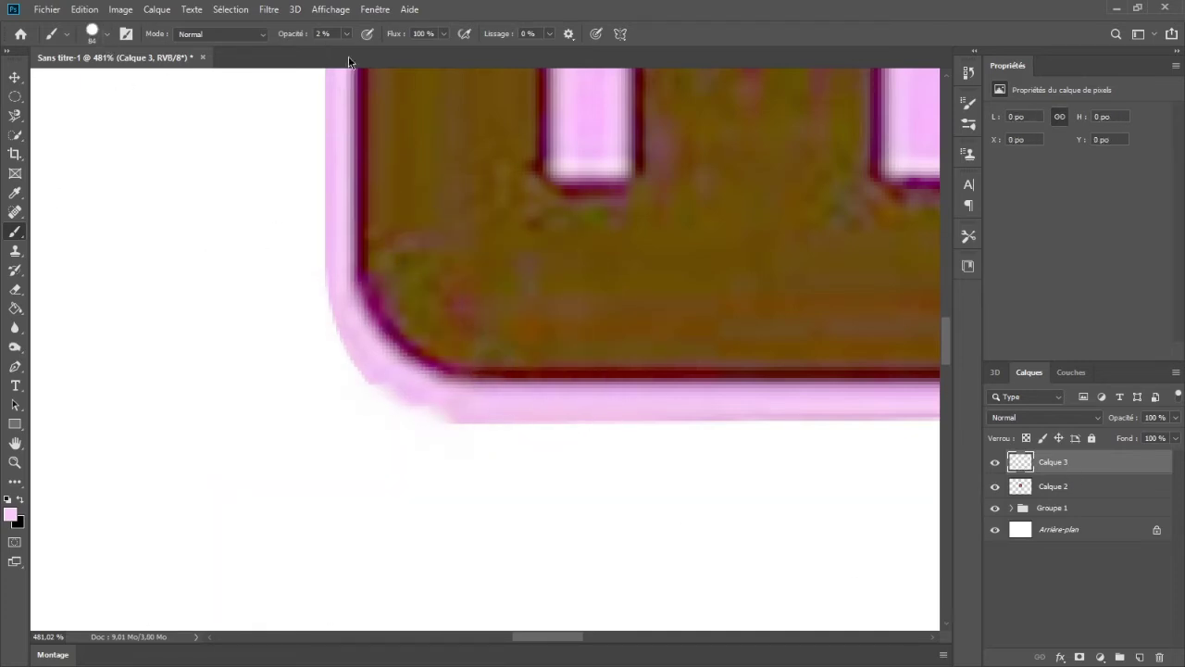
key(Delete)
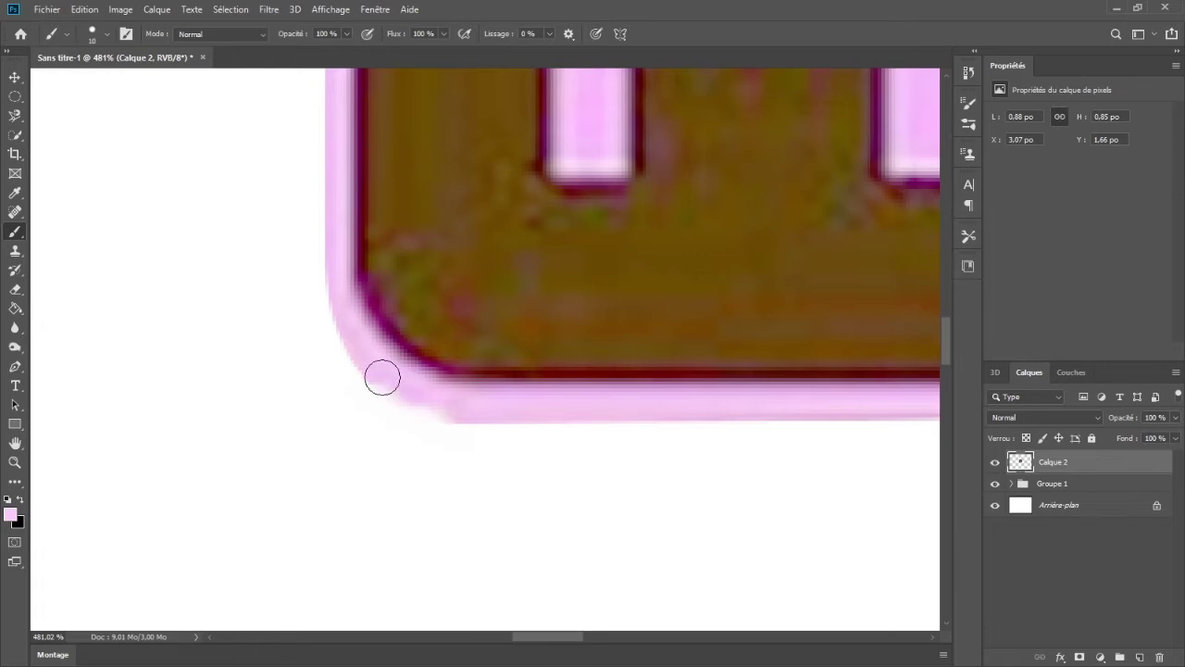
- Fill in the logo's lower-left border corner with a size 10 brush at 100% opacity and erase the excess paint around it
scroll(526, 460, down, 3)
key(e)
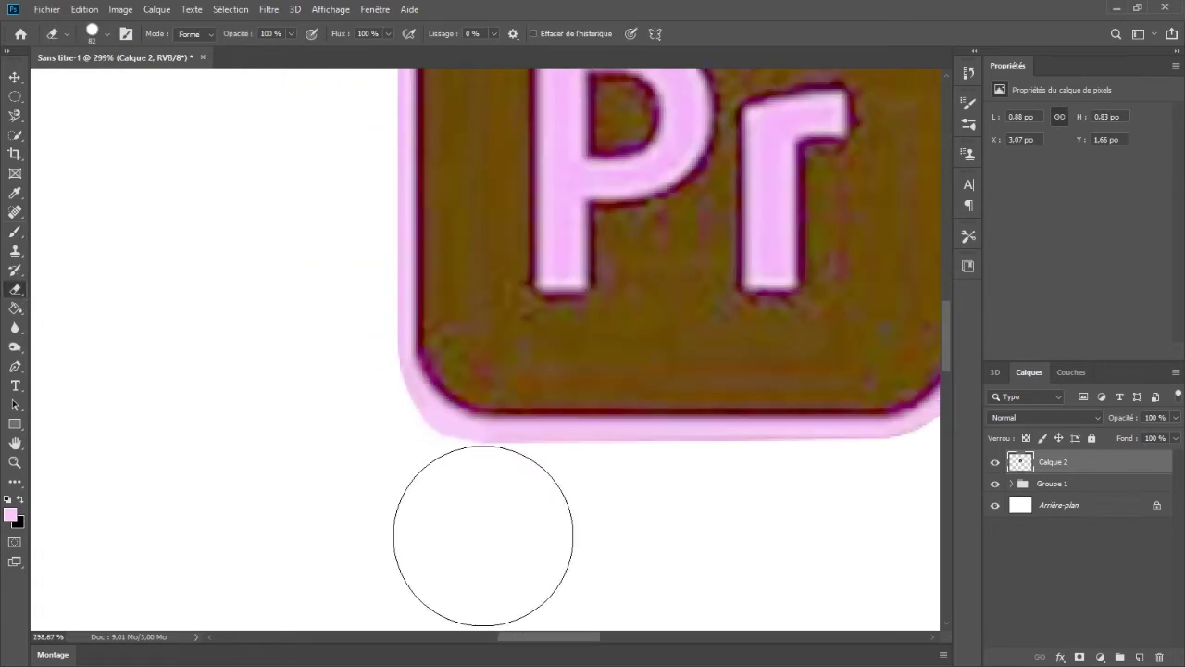
scroll(602, 459, down, 5)
scroll(615, 460, down, 3)
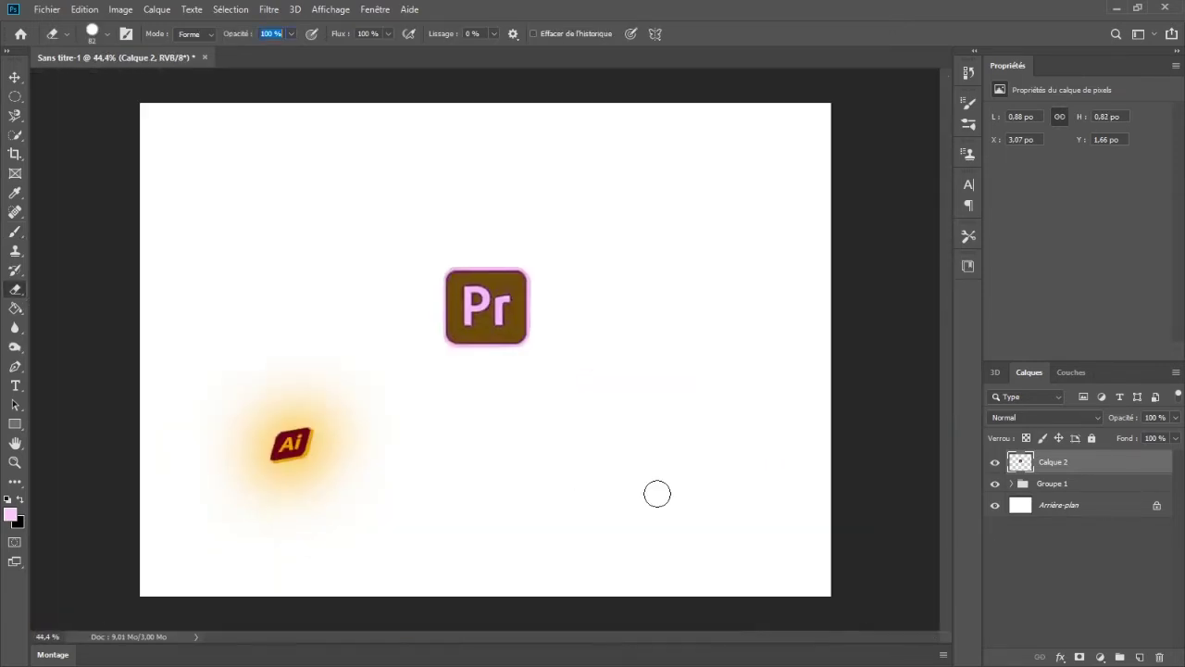
- Scale the Pr logo down to about 0.5 in wide and reposition both it and the Illustrator icon on the canvas
key(ctrl+t)
drag(531, 349, 344, 257)
key(Return)
drag(297, 449, 264, 478)
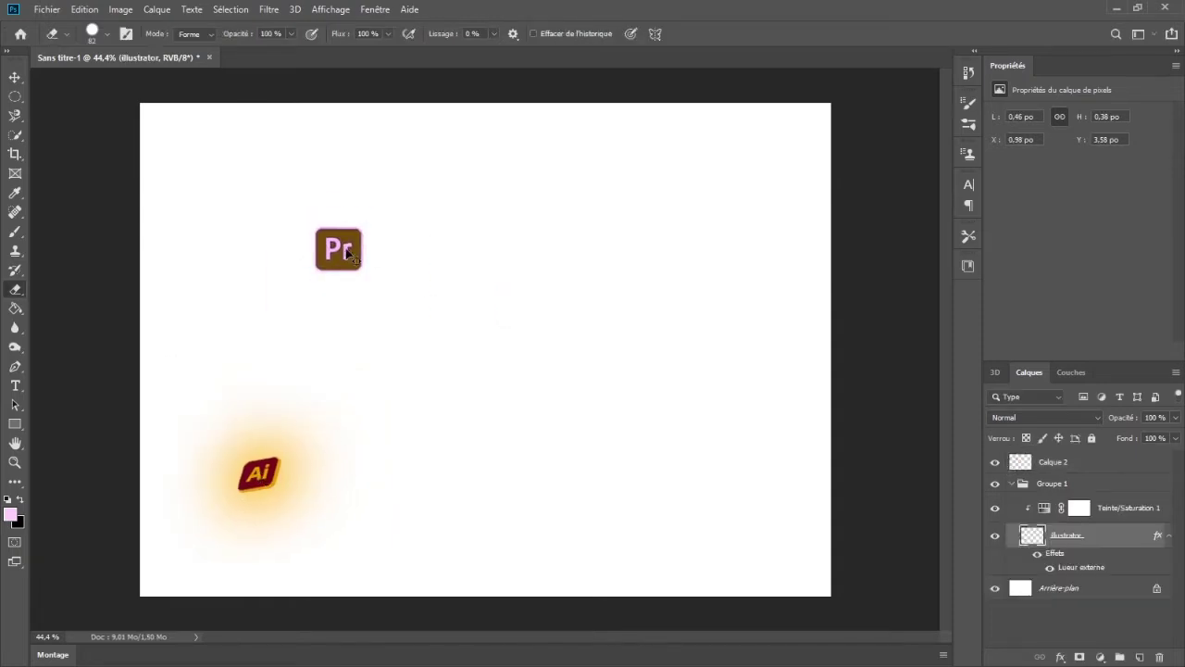
drag(344, 249, 365, 242)
- Create a 3D postcard from the Pr logo layer and rotate its mesh so the logo lies slanted in perspective
click(1083, 545)
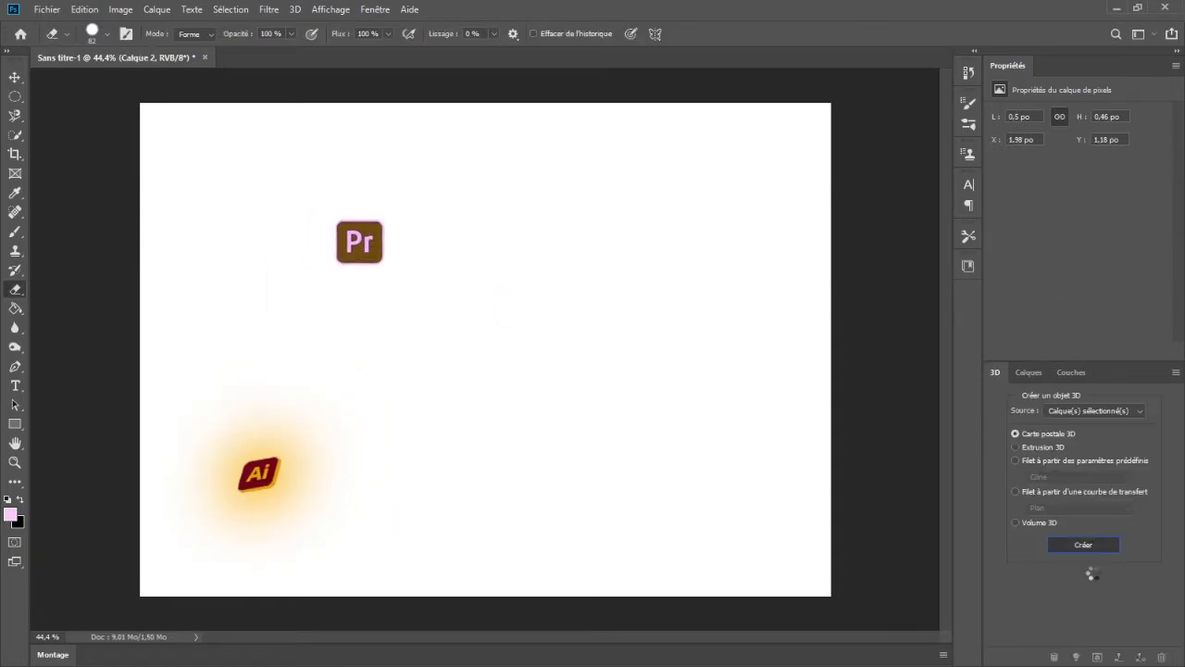
click(1032, 375)
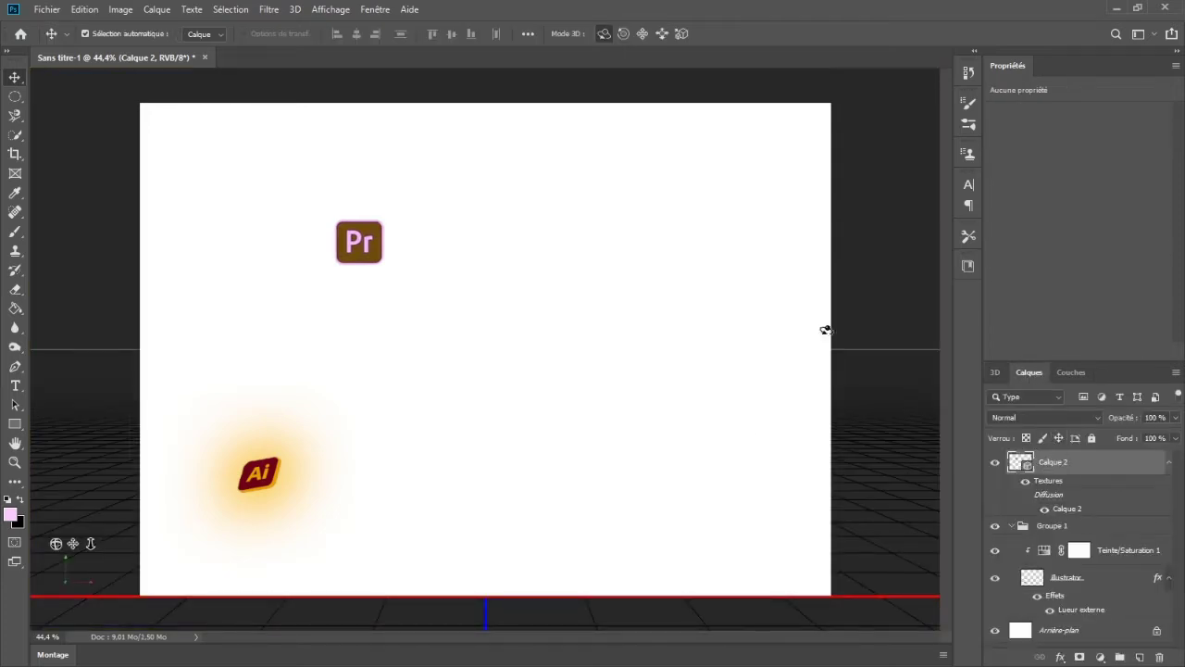
click(995, 372)
click(1054, 462)
drag(145, 127, 137, 496)
drag(929, 490, 619, 652)
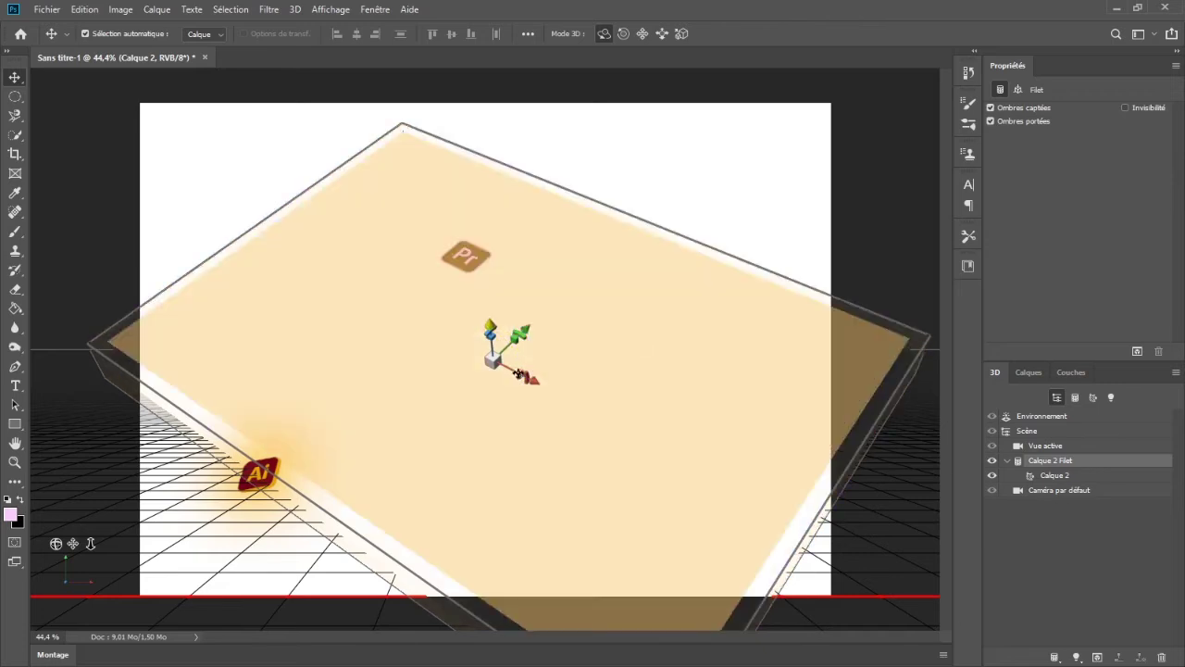
drag(633, 274, 663, 159)
- Convert the slanted Pr 3D layer to a smart object
click(1027, 372)
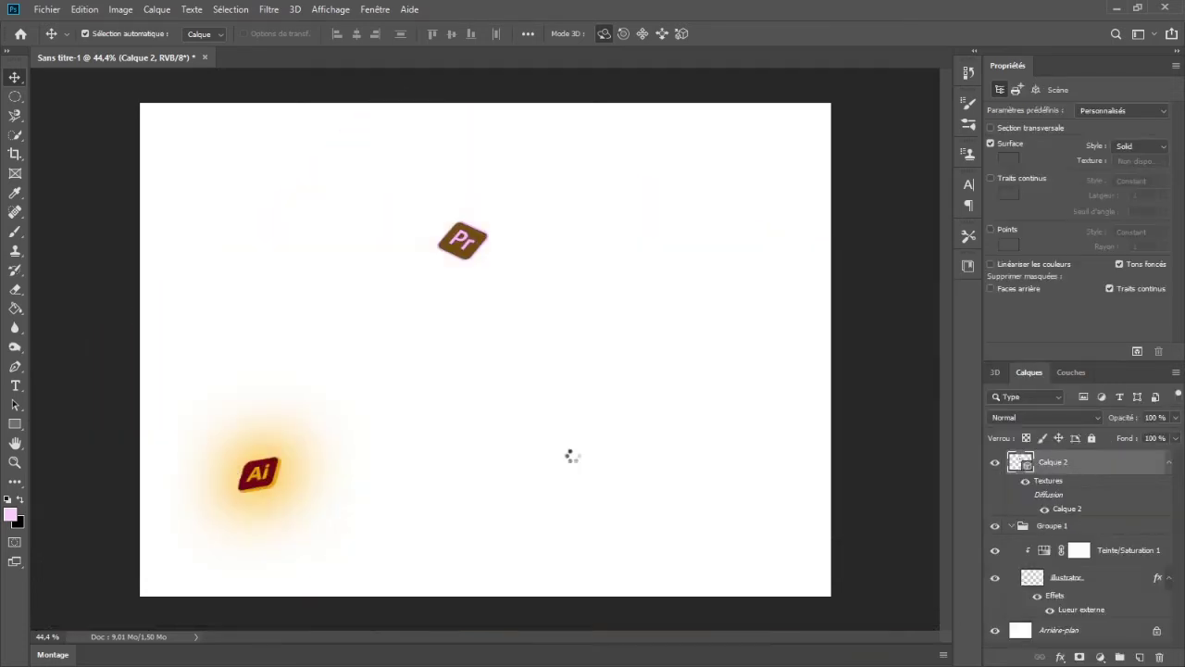
scroll(463, 257, up, 4)
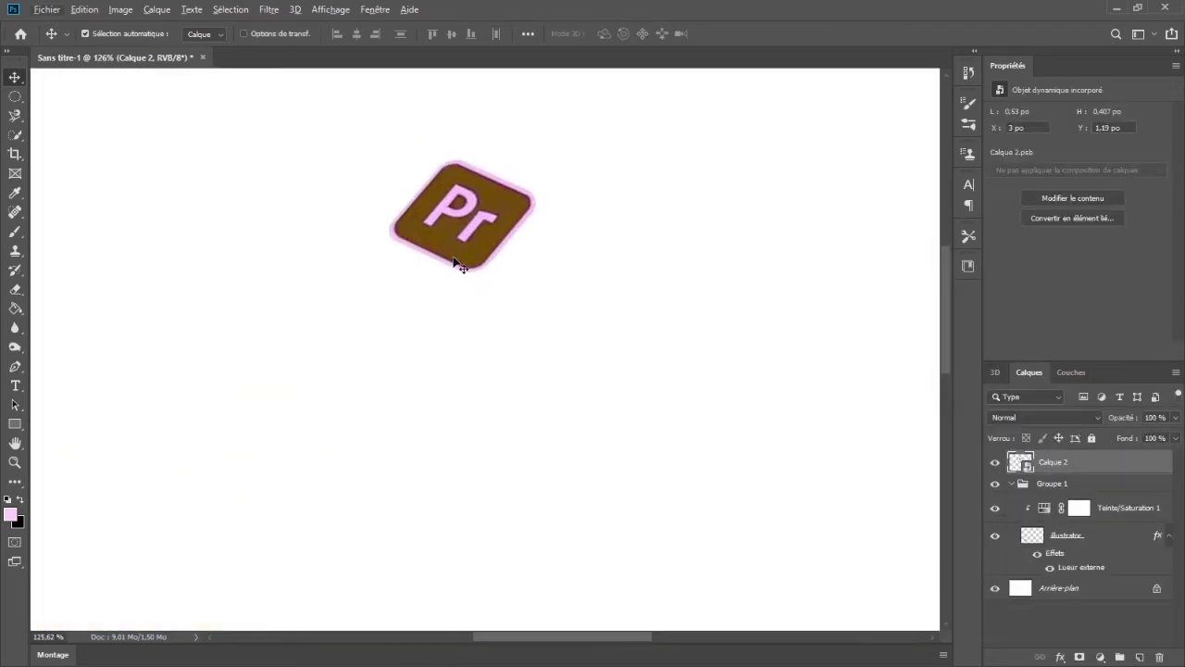
scroll(507, 228, up, 2)
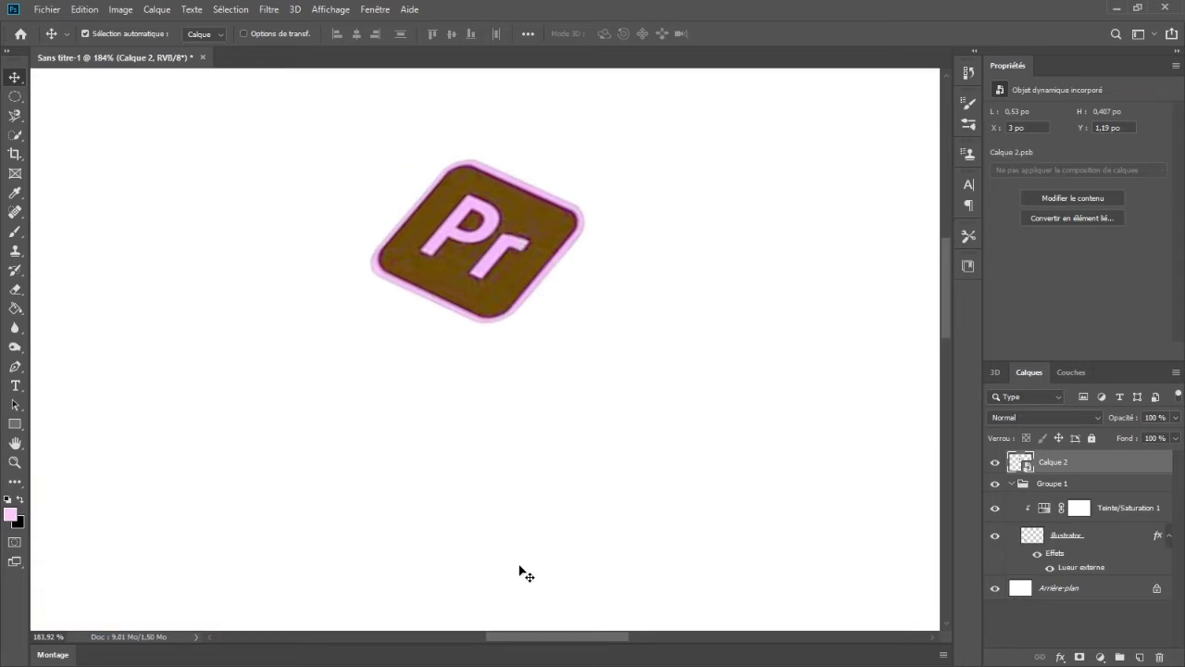
scroll(549, 269, up, 2)
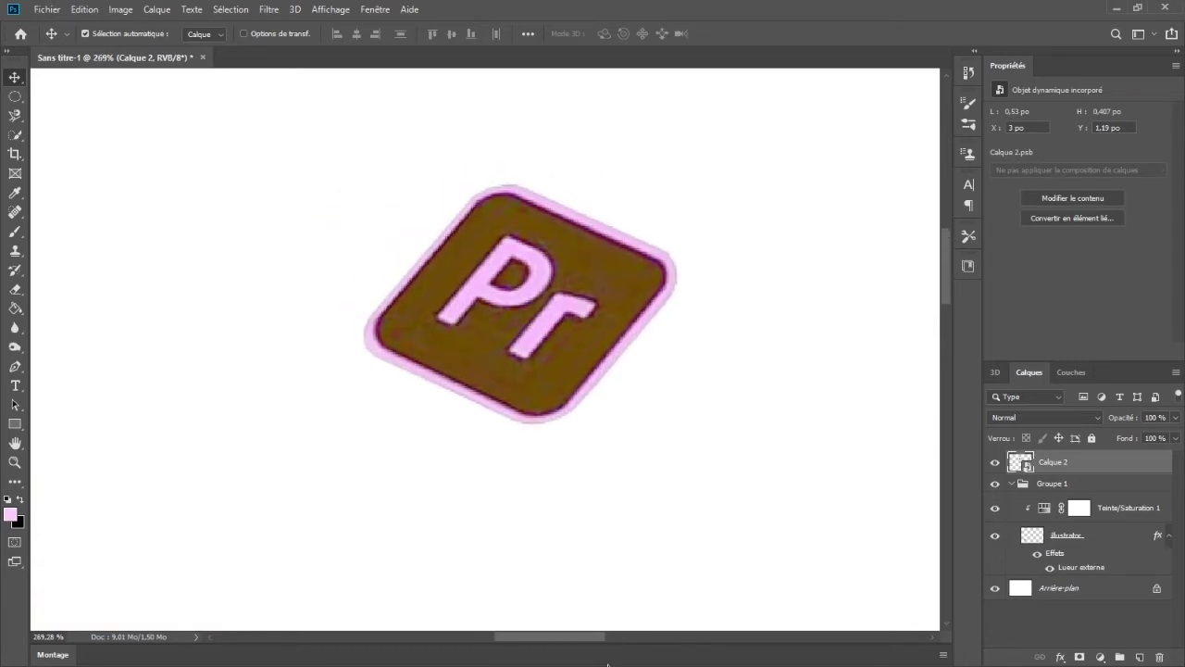
- Duplicate the slanted Pr layer and shift the copy slightly up and left to leave a gap for the icon's thickness
click(15, 367)
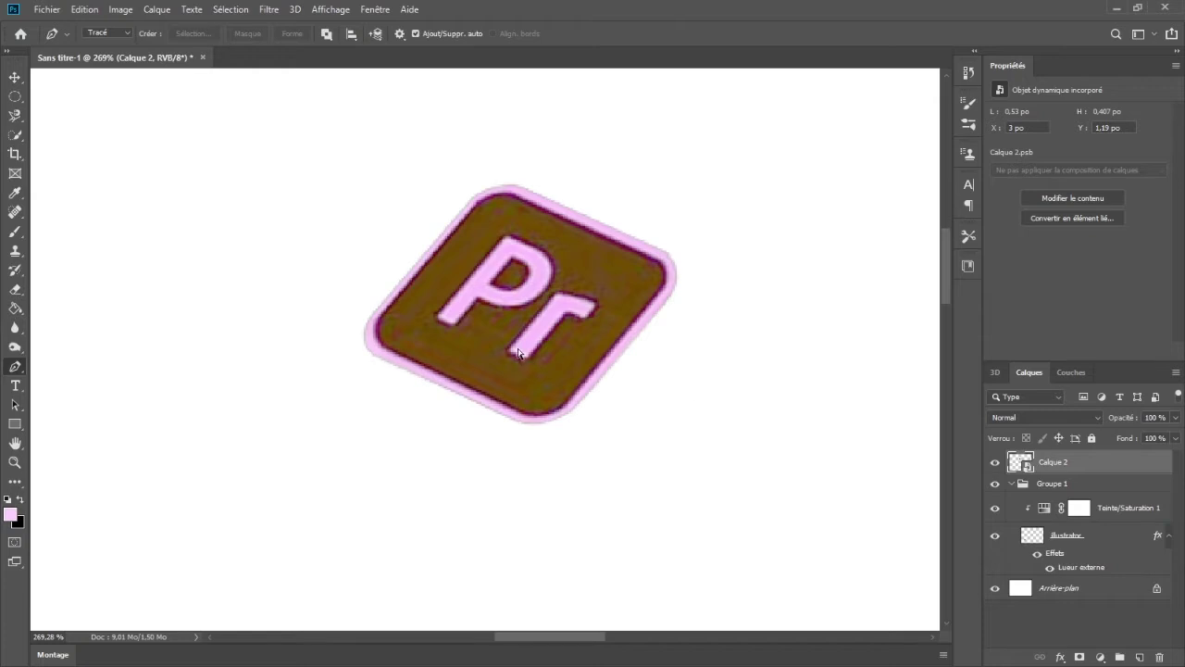
key(ctrl+j)
click(15, 78)
drag(217, 170, 441, 293)
drag(441, 294, 421, 275)
click(688, 340)
drag(468, 333, 455, 312)
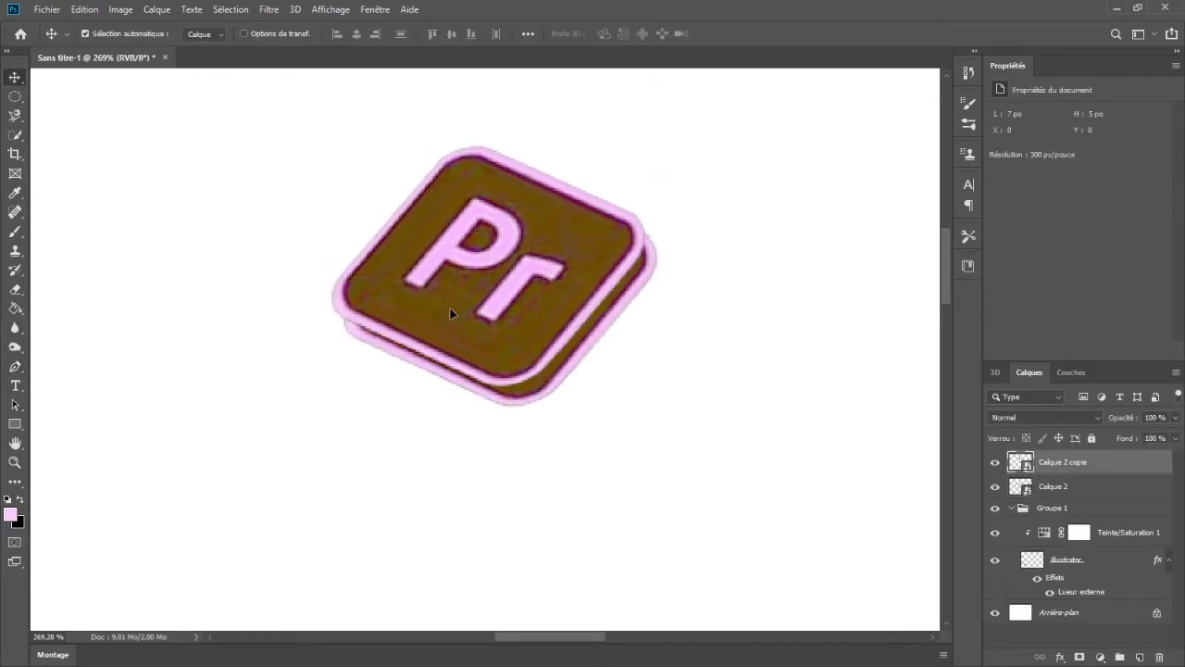
- Trace a Pen path along the outer lower edge of the stacked Pr icons, from the left corner to the right corner
key(p)
scroll(342, 275, up, 3)
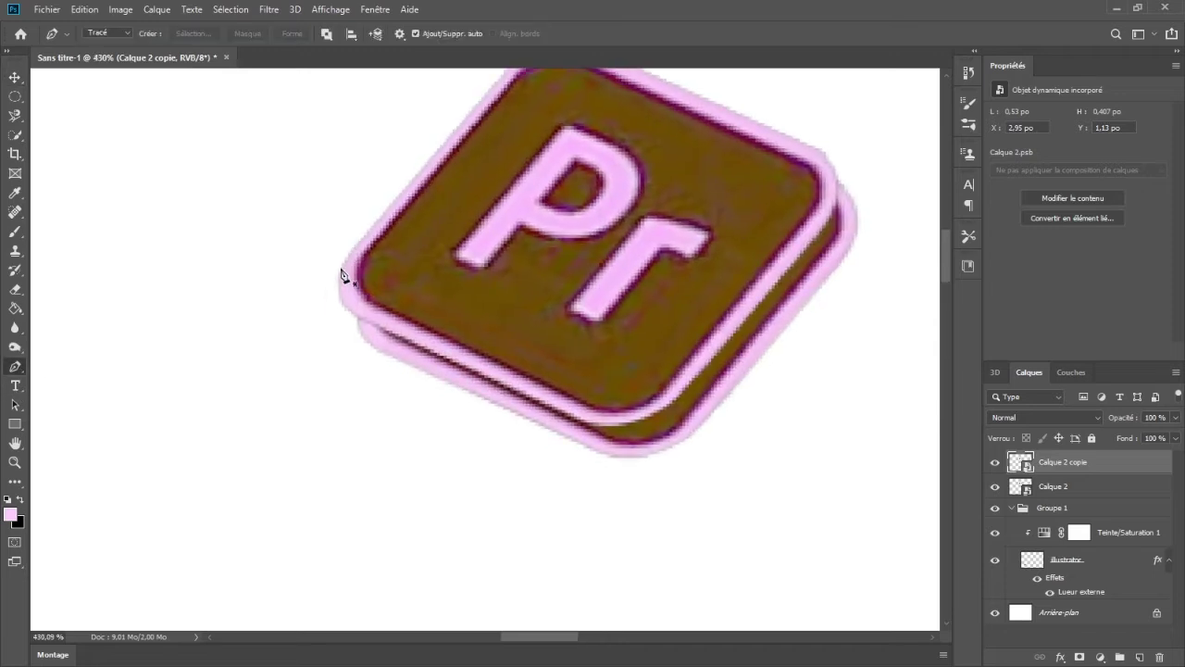
click(341, 267)
drag(371, 342, 412, 366)
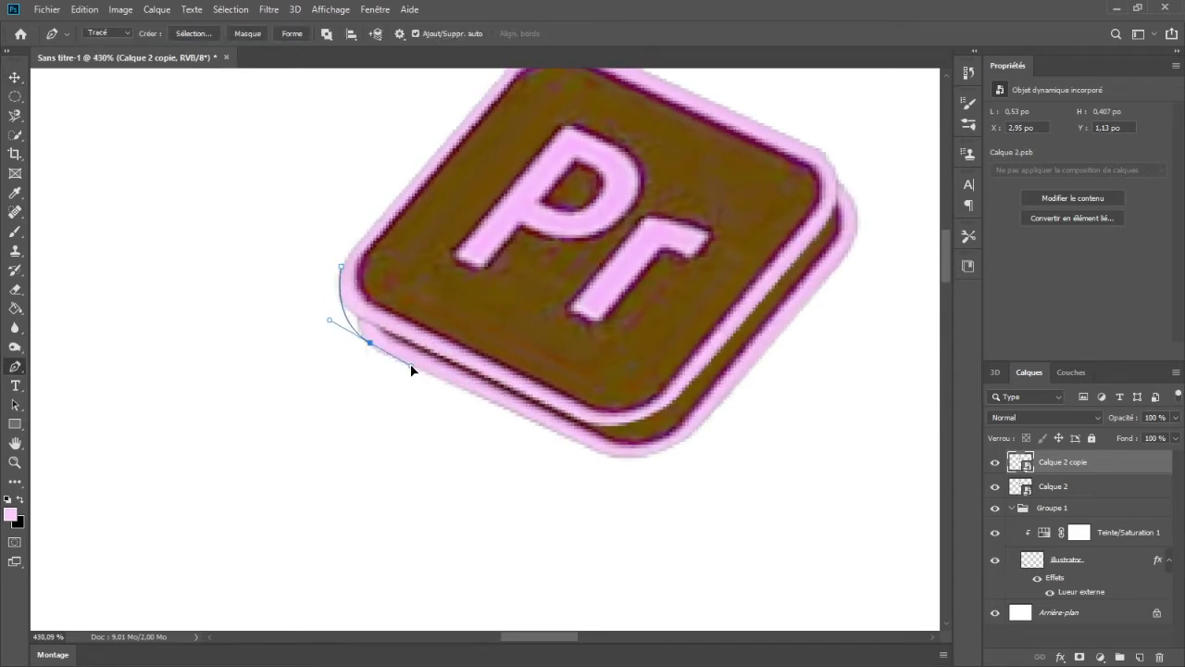
click(589, 449)
drag(699, 429, 739, 379)
click(848, 247)
drag(820, 150, 756, 115)
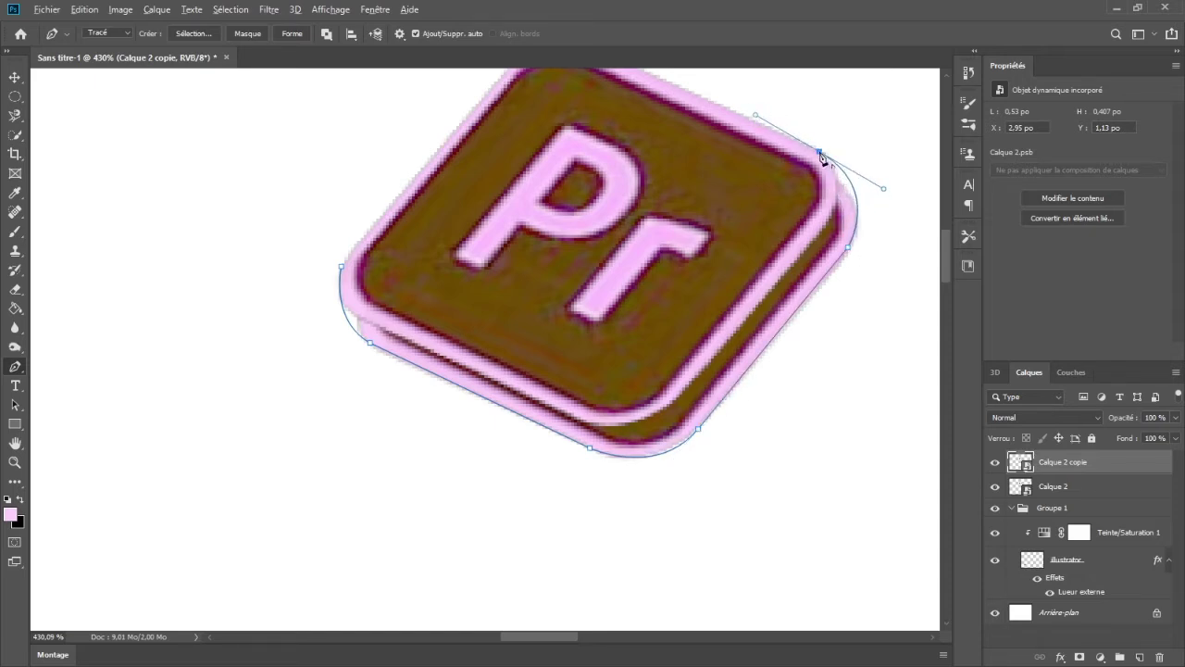
- Close the path back along the upper icon's lower edge and convert it to a light pink shape for the side
click(821, 152)
click(835, 202)
click(790, 253)
click(750, 304)
click(689, 375)
drag(562, 405, 548, 410)
click(376, 314)
click(342, 267)
click(292, 34)
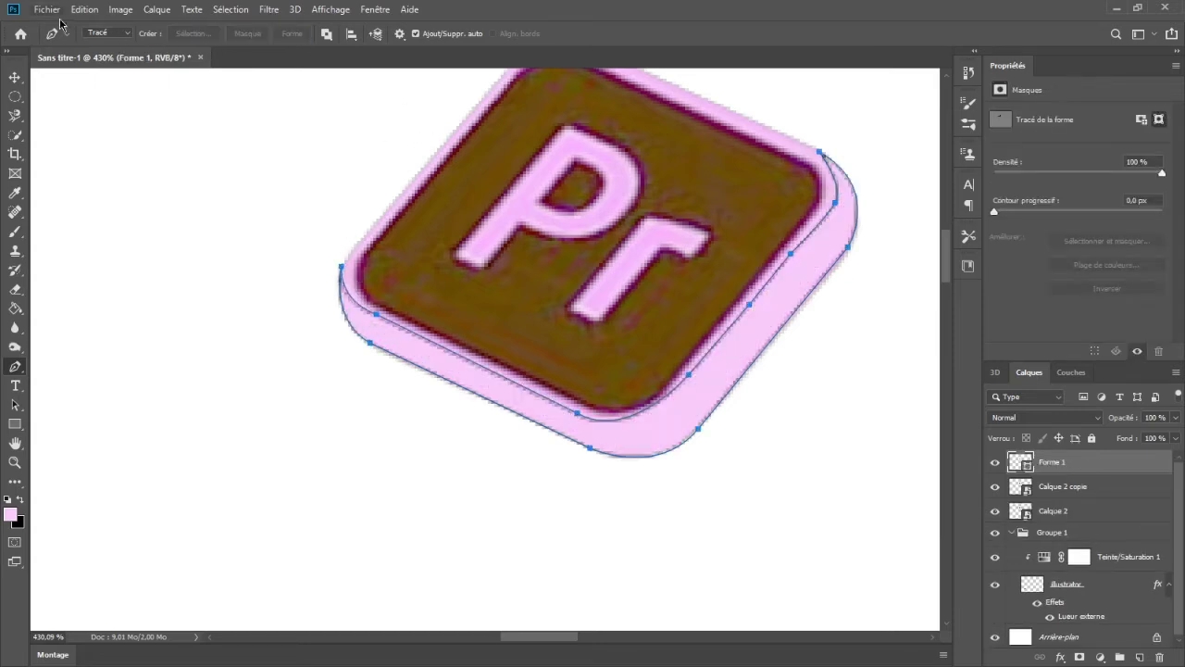
- Remove the stroke from the pink side shape of the Pr icon
click(1102, 486)
click(1133, 462)
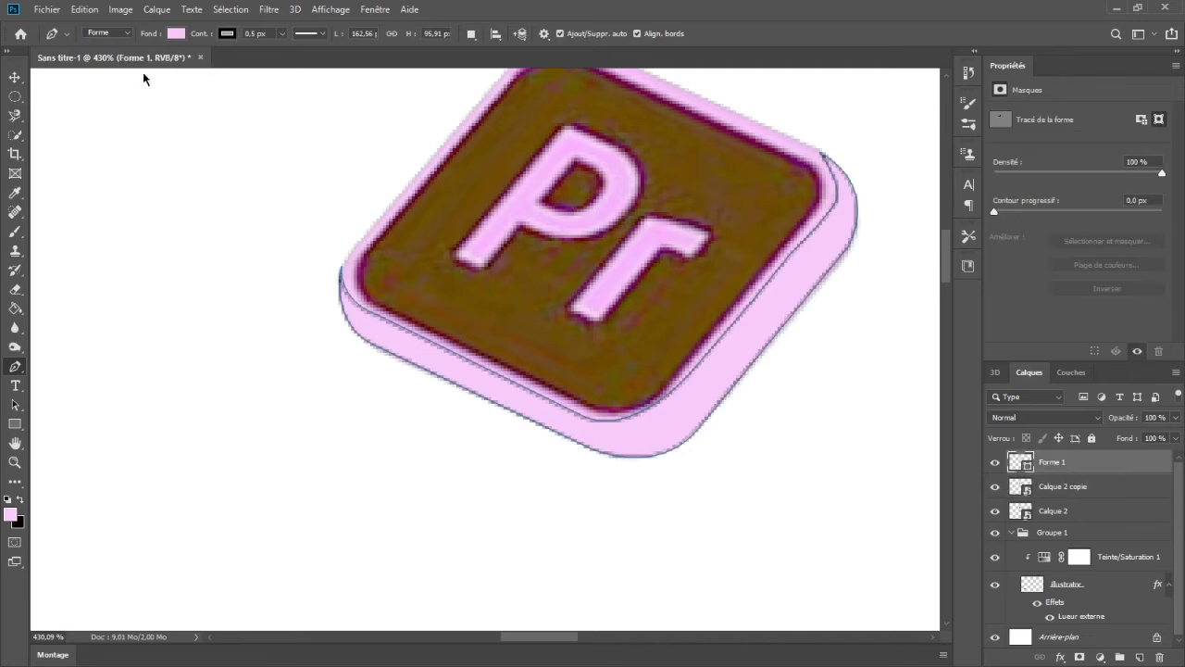
scroll(257, 201, down, 5)
scroll(556, 294, down, 1)
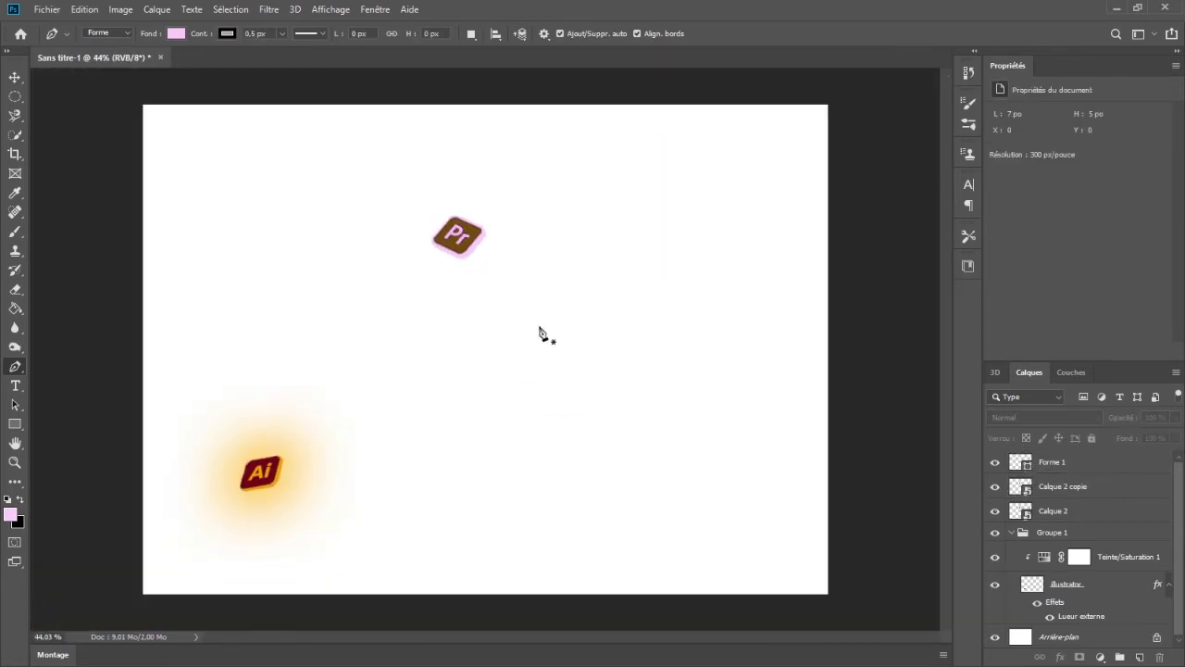
scroll(490, 250, up, 7)
drag(655, 251, 677, 268)
click(503, 223)
key(ctrl+z)
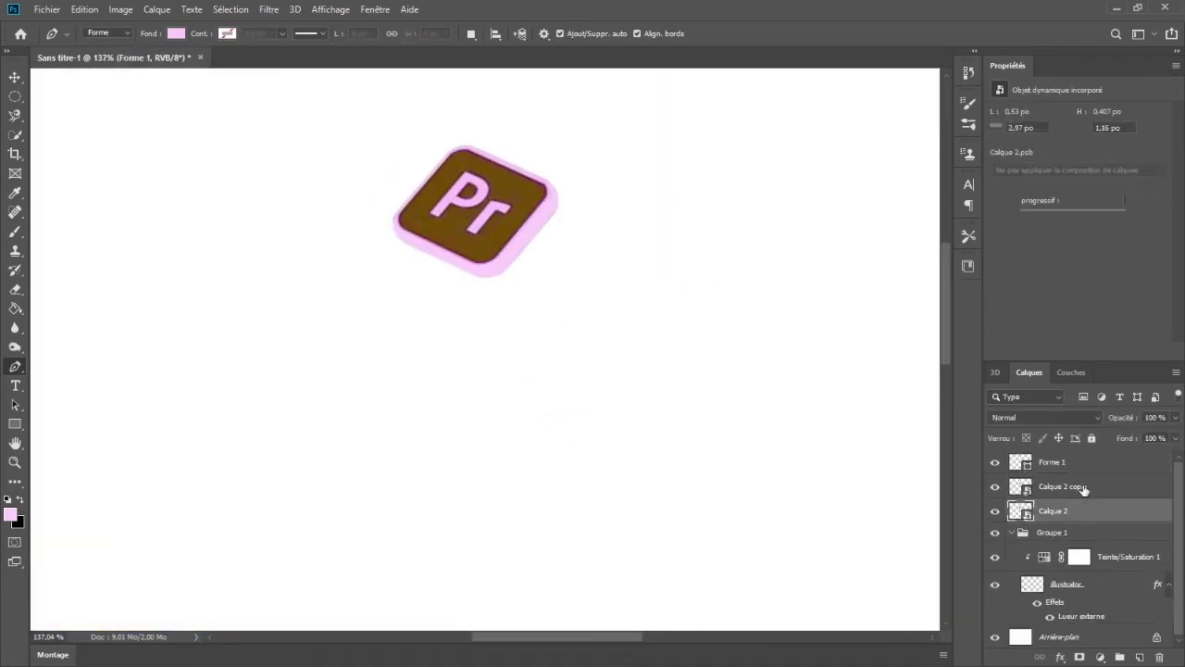
- Merge the Pr icon's shape and two logo layers and rename the merged layer as premier pro
key(ctrl+e)
double_click(1052, 463)
key(Return)
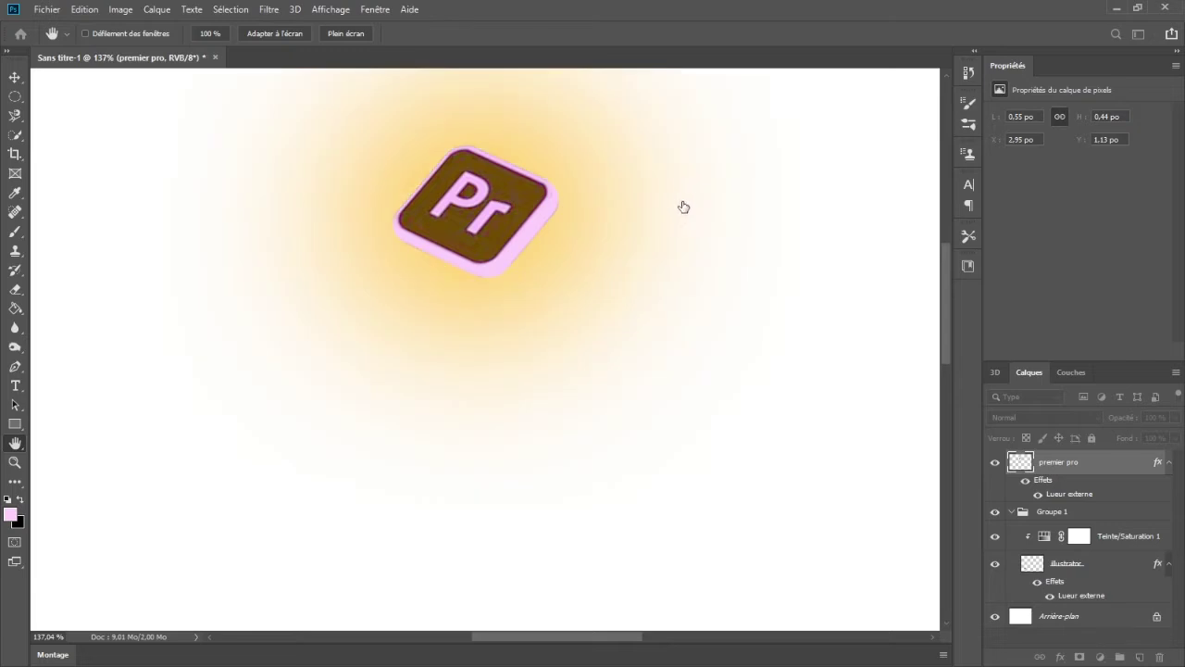
- Set the outer glow colour of the premier pro layer to the light pink of the icon's side
key(i)
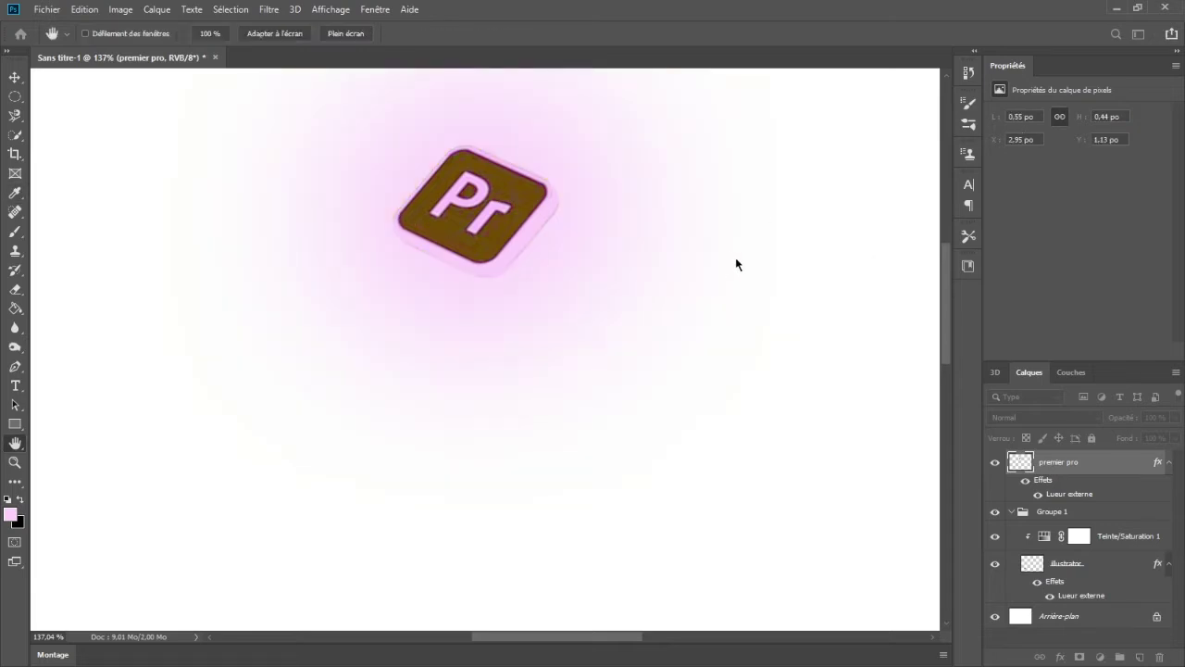
key(p)
scroll(597, 326, down, 2)
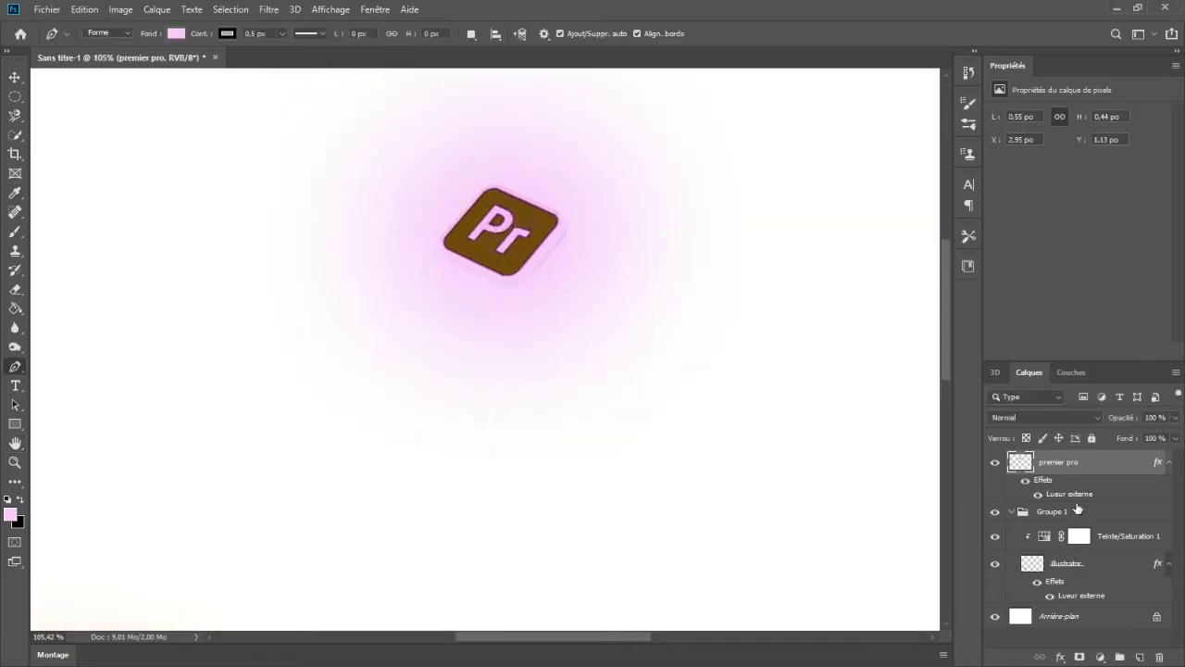
- Fill the Arrière-plan background layer with dark grey
click(1100, 619)
key(g)
click(22, 502)
key(i)
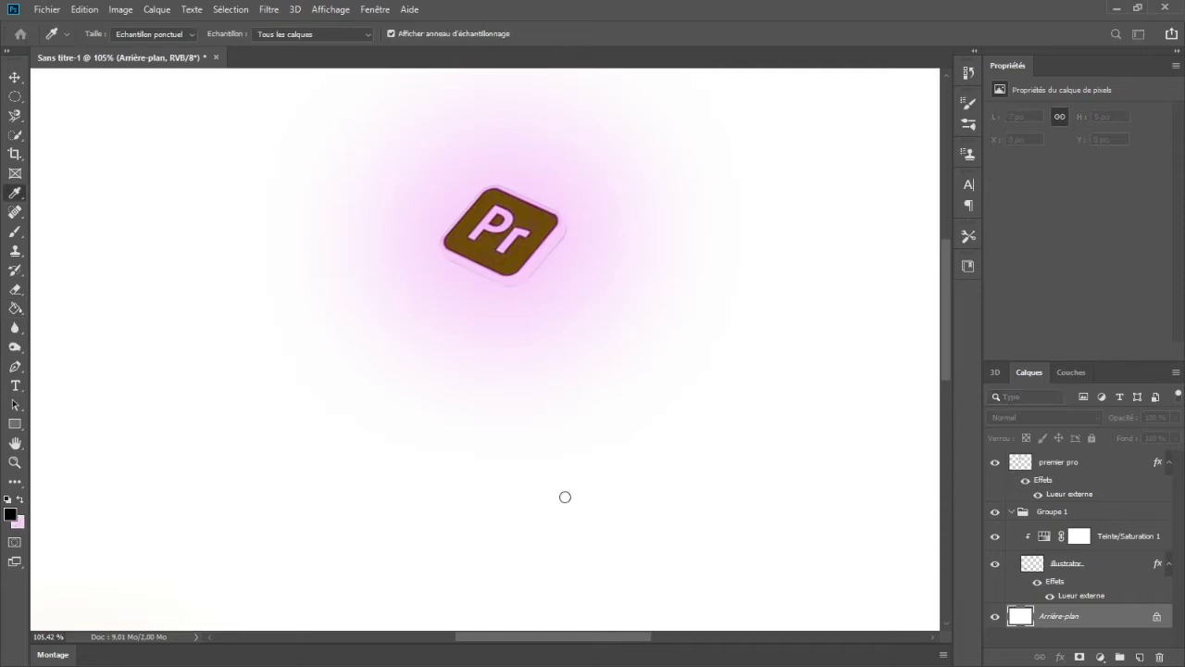
key(g)
click(810, 354)
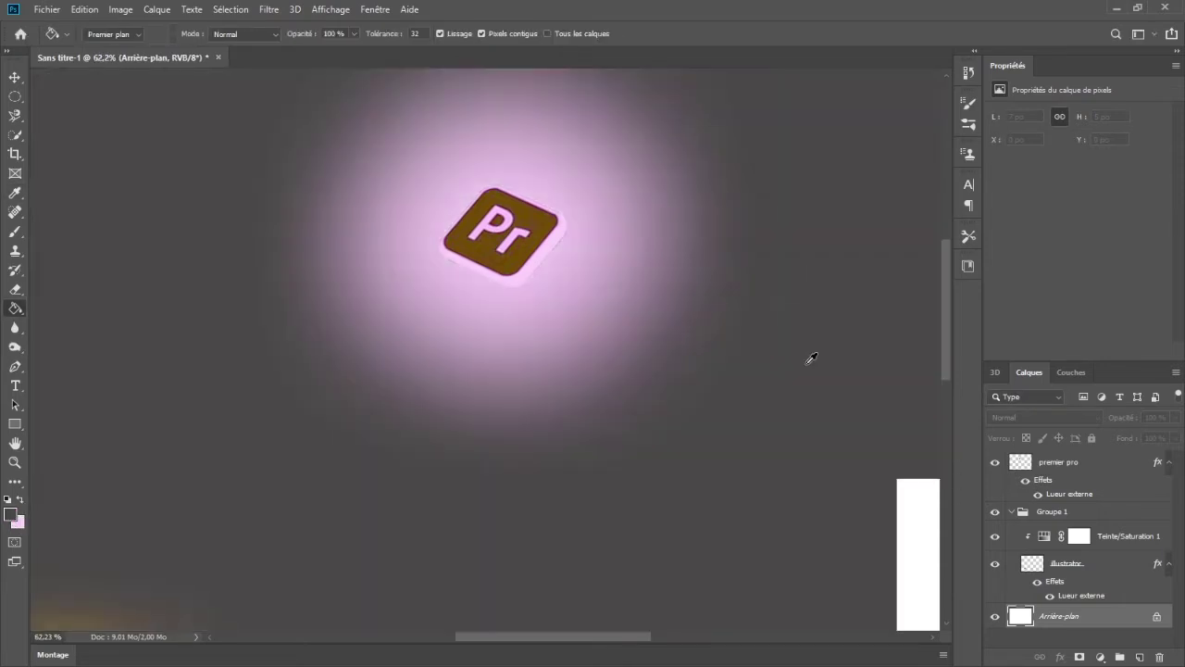
key(ctrl+0)
- Weaken the outer glows of the premier pro and illustrator layers so they look softer on the dark background
click(1049, 482)
key(h)
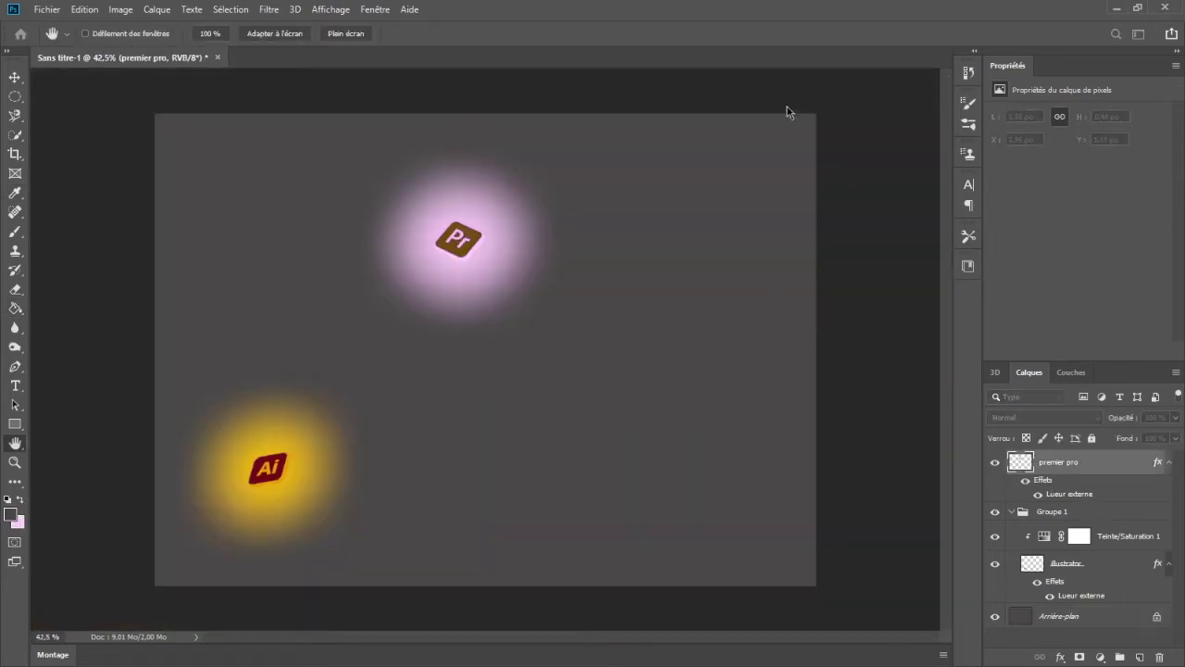
drag(801, 280, 783, 280)
key(Return)
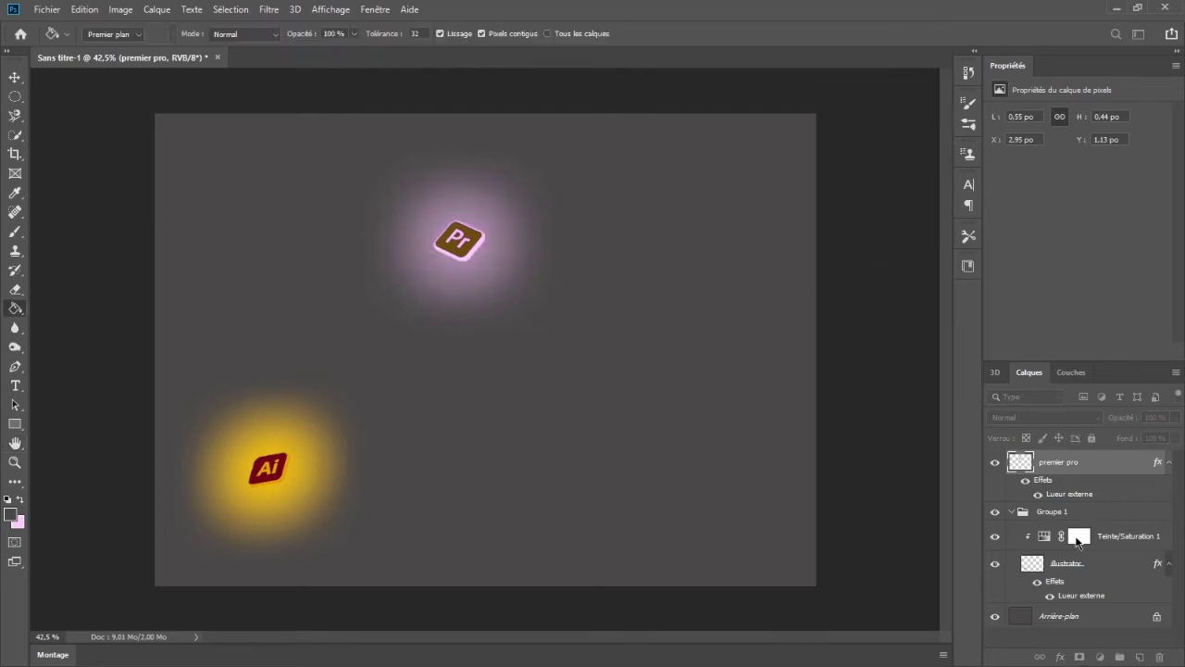
double_click(1072, 583)
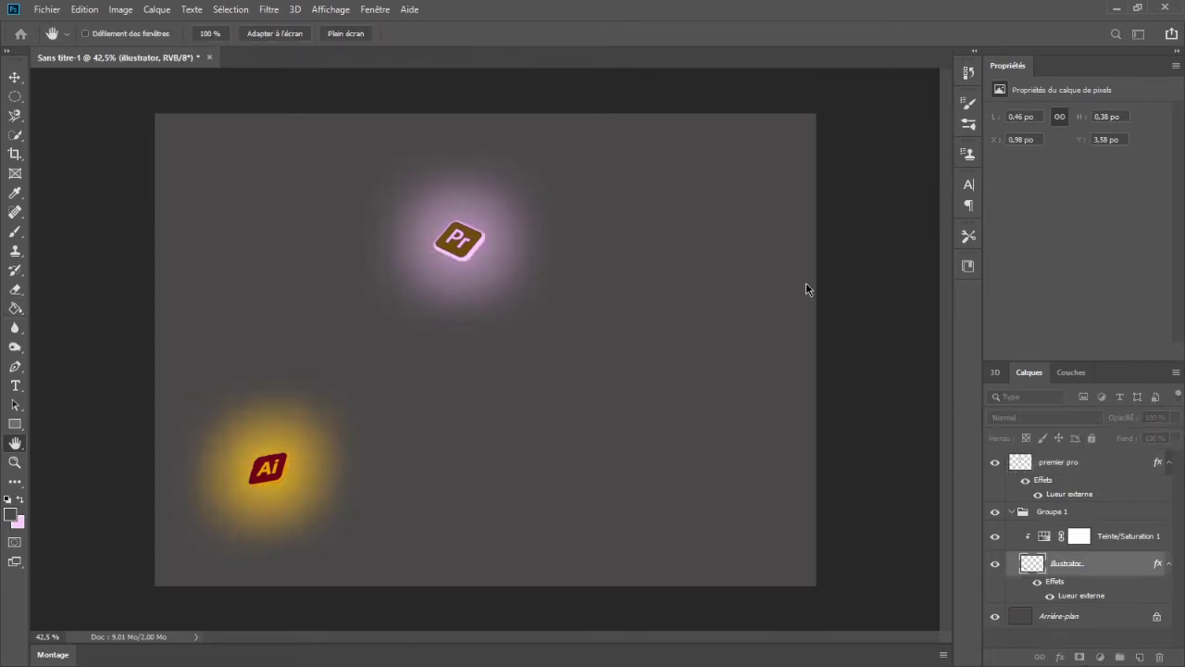
key(g)
- Unlock the background layer and add a Color Balance adjustment layer above the premier pro layer
click(1157, 616)
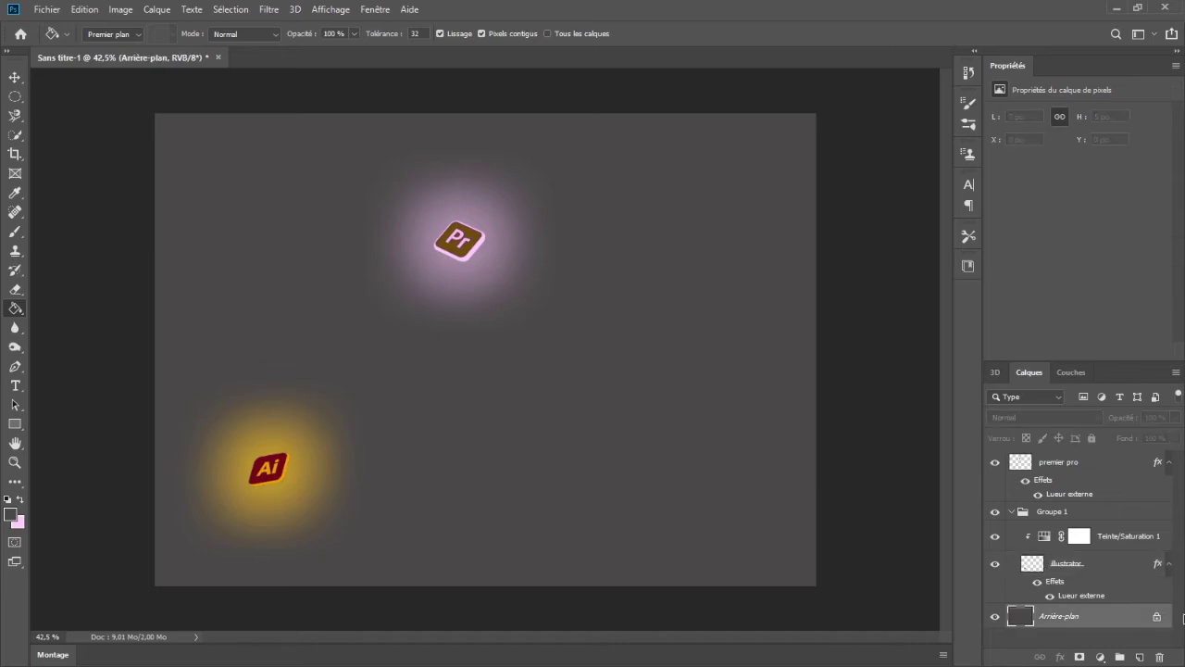
click(1089, 470)
click(1100, 538)
click(1097, 117)
click(1085, 130)
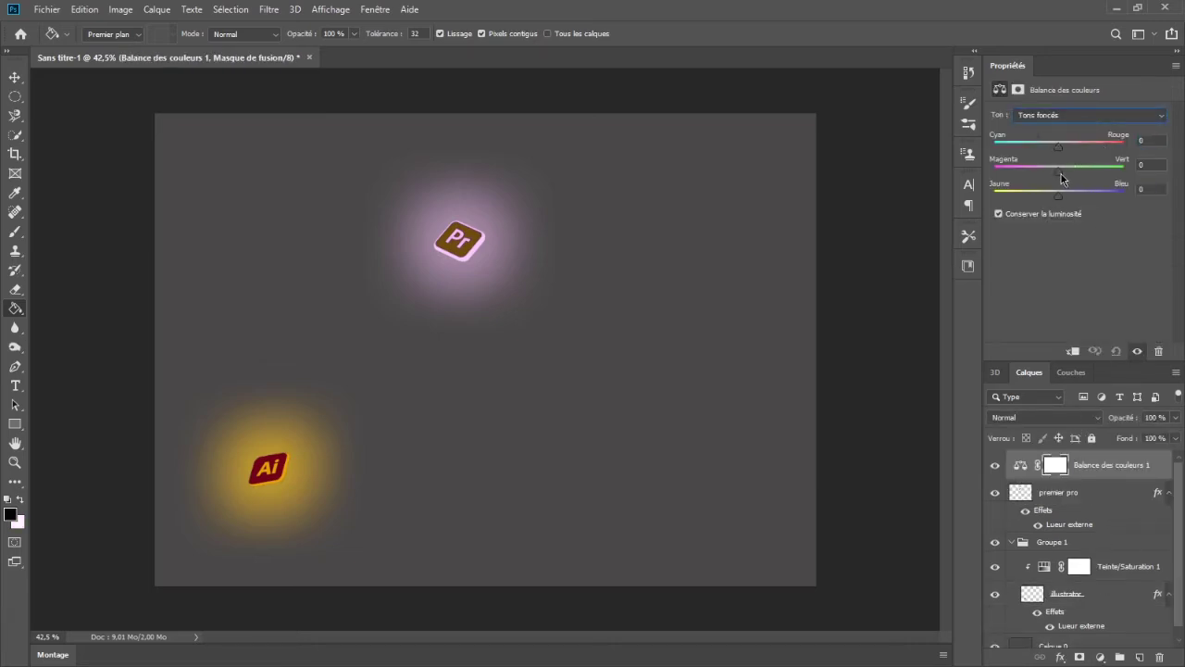
double_click(1113, 469)
double_click(1115, 475)
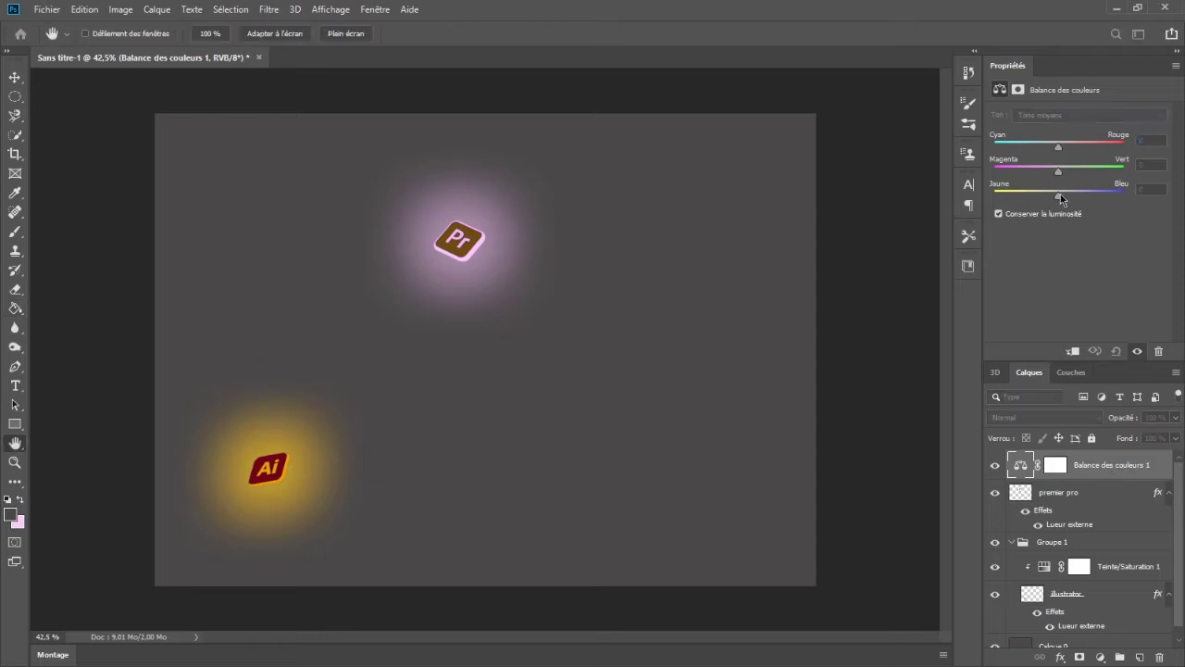
key(Return)
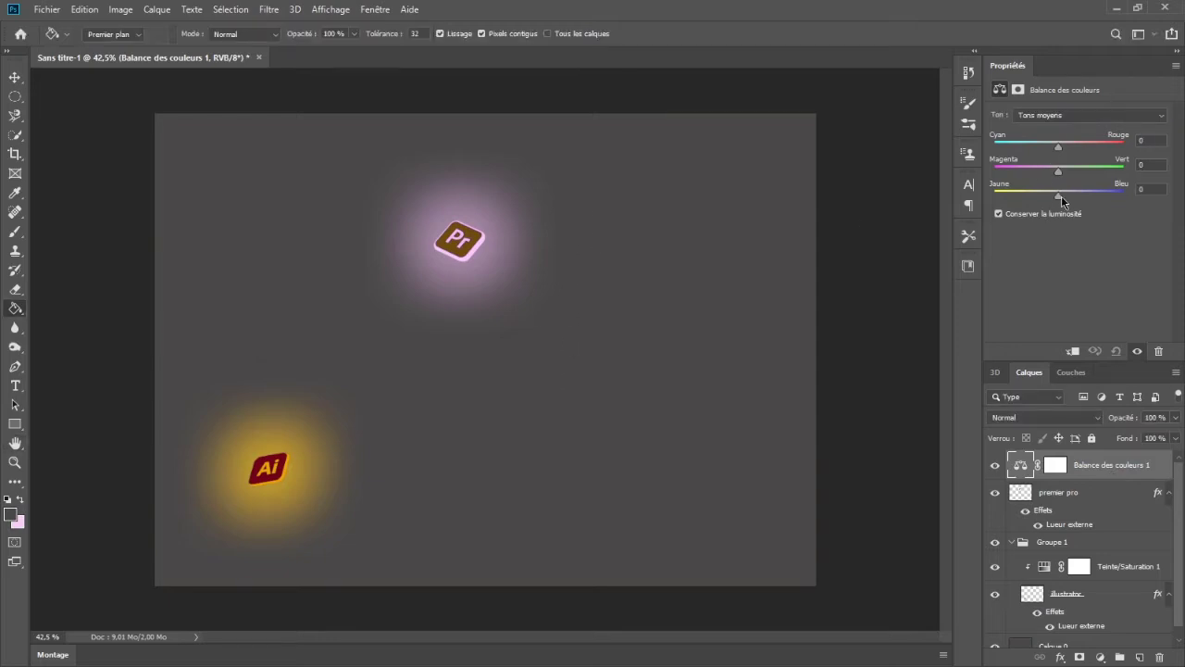
- Clip the Color Balance adjustment to the premier pro layer and shift its midtones towards magenta and blue, with blue at +100
mouse_move(1061, 195)
mouse_down()
mouse_move(1028, 200)
mouse_move(993, 176)
mouse_up()
key(ctrl+alt+g)
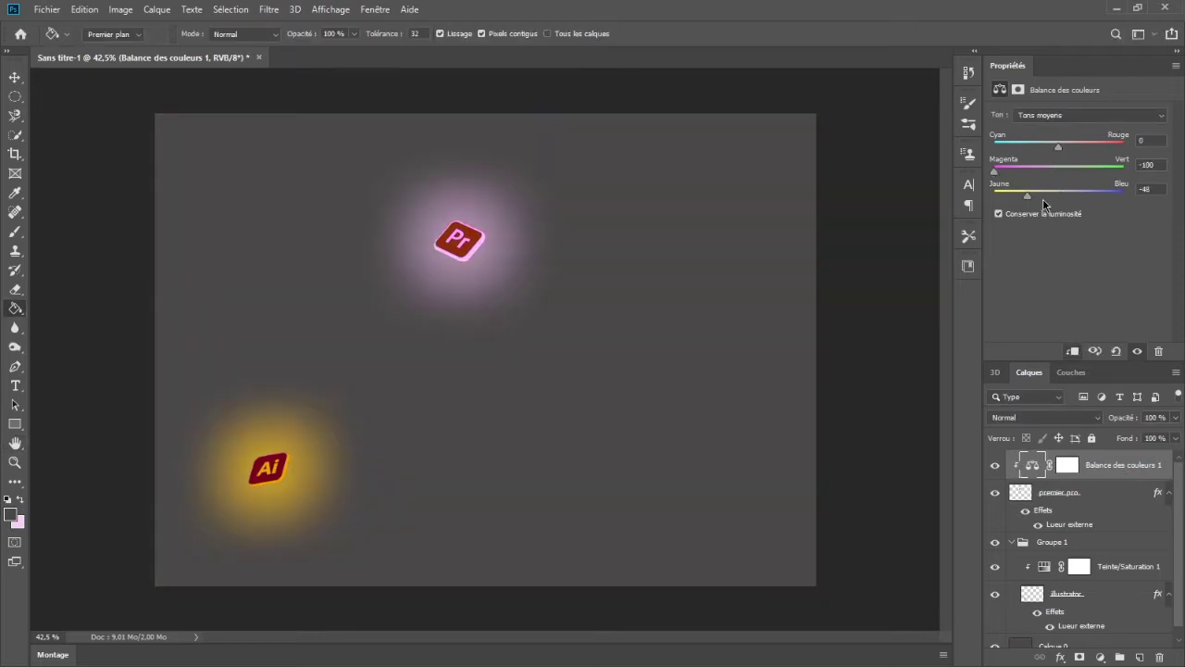
drag(1061, 197, 1124, 194)
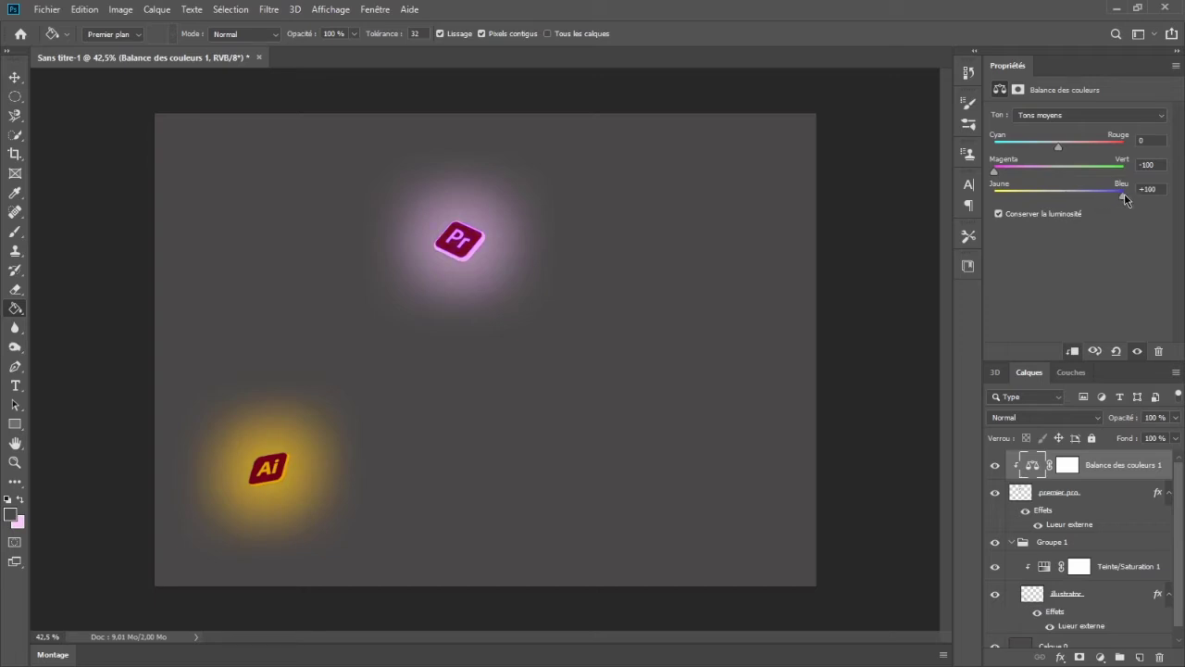
drag(996, 172, 1021, 176)
drag(1088, 148, 1052, 151)
- Group the premier pro layer with its Color Balance adjustment and name the group premier pro
shift+click(1103, 489)
key(ctrl+g)
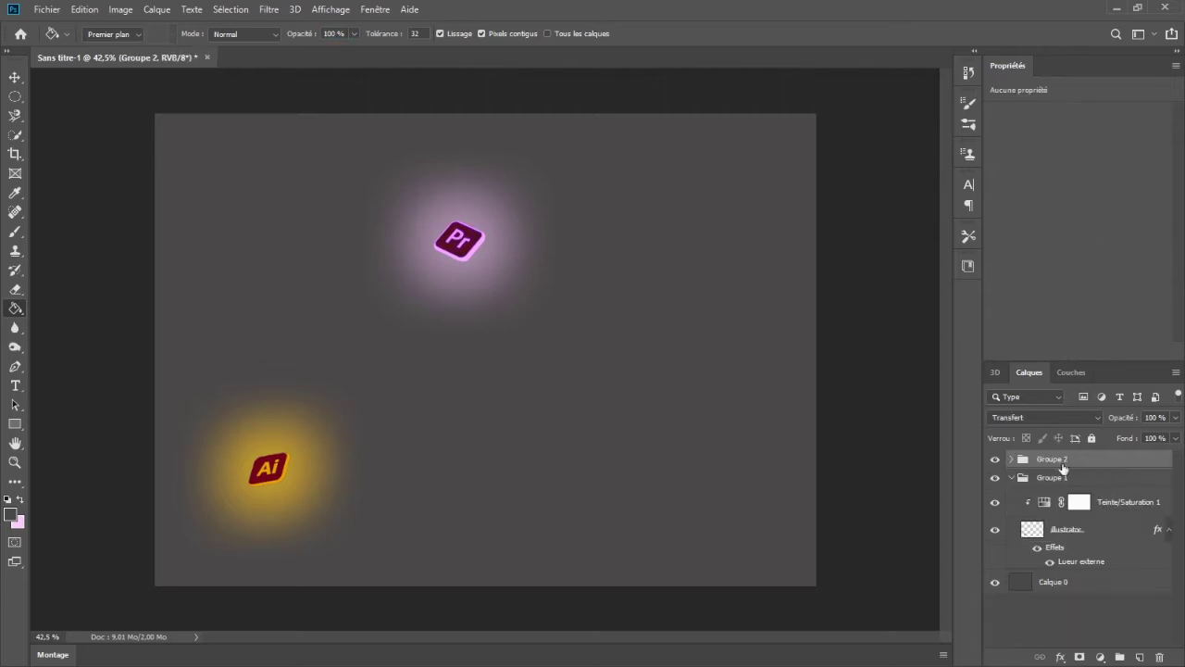
double_click(1053, 458)
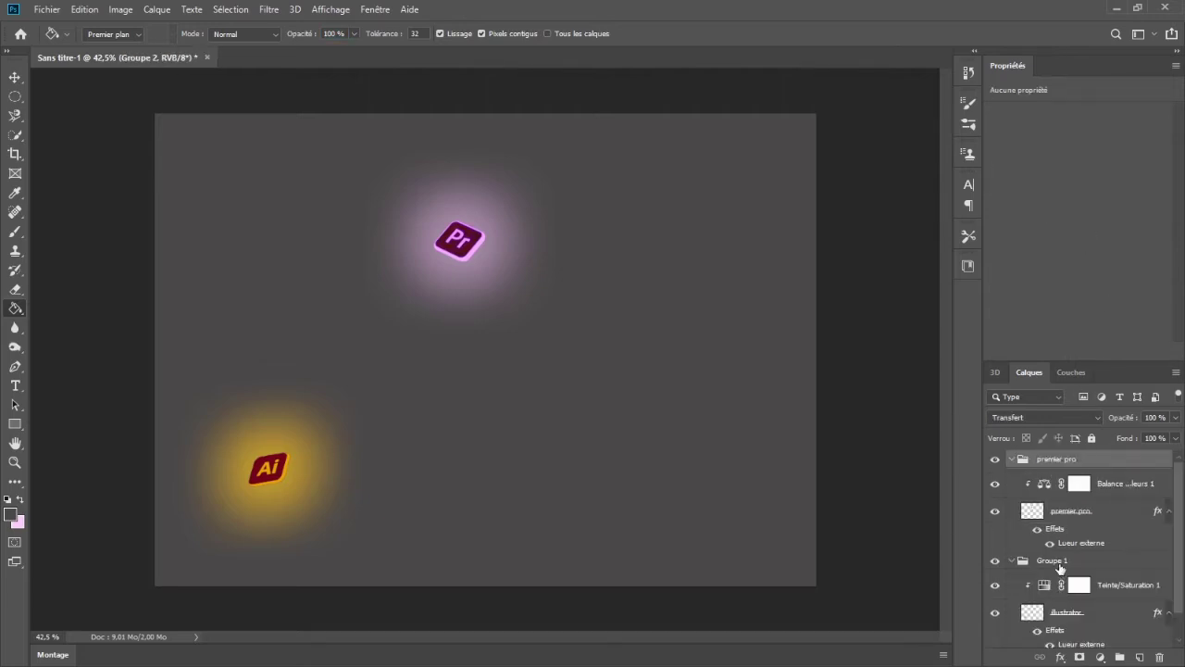
- Rename Groupe 1 as illustrator and collapse both icon groups
double_click(1056, 561)
text(illustrator)
key(Return)
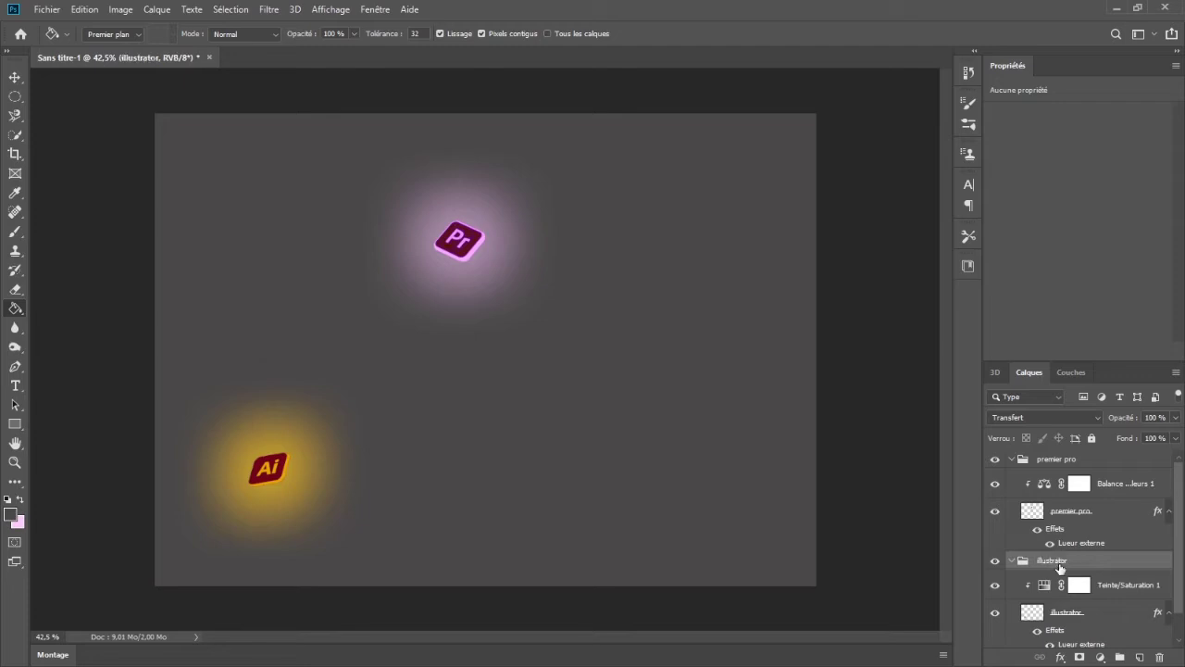
click(1093, 466)
click(1011, 459)
click(1011, 477)
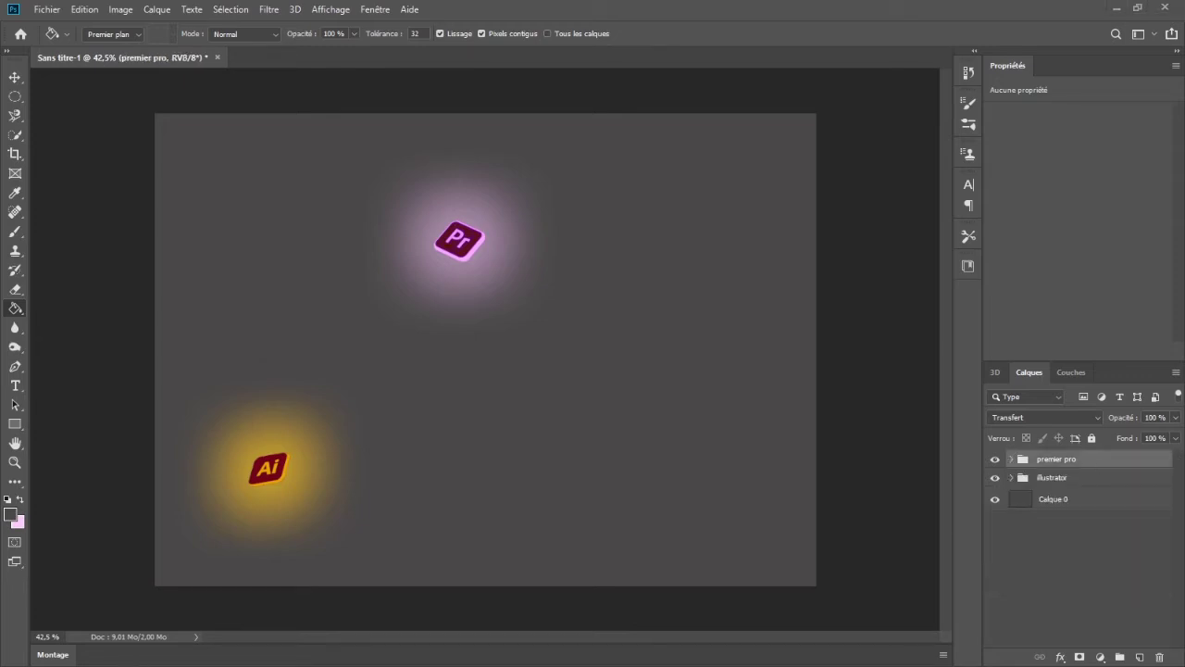
- Place the aftereffect logo2020 image on the canvas, to the lower right of the Pr icon
drag(611, 180, 492, 338)
drag(472, 413, 659, 371)
key(Return)
- Select the blue Ae logo, copy it to its own layer and delete the placed aftereffect logo2020 image
key(w)
click(611, 345)
key(ctrl+j)
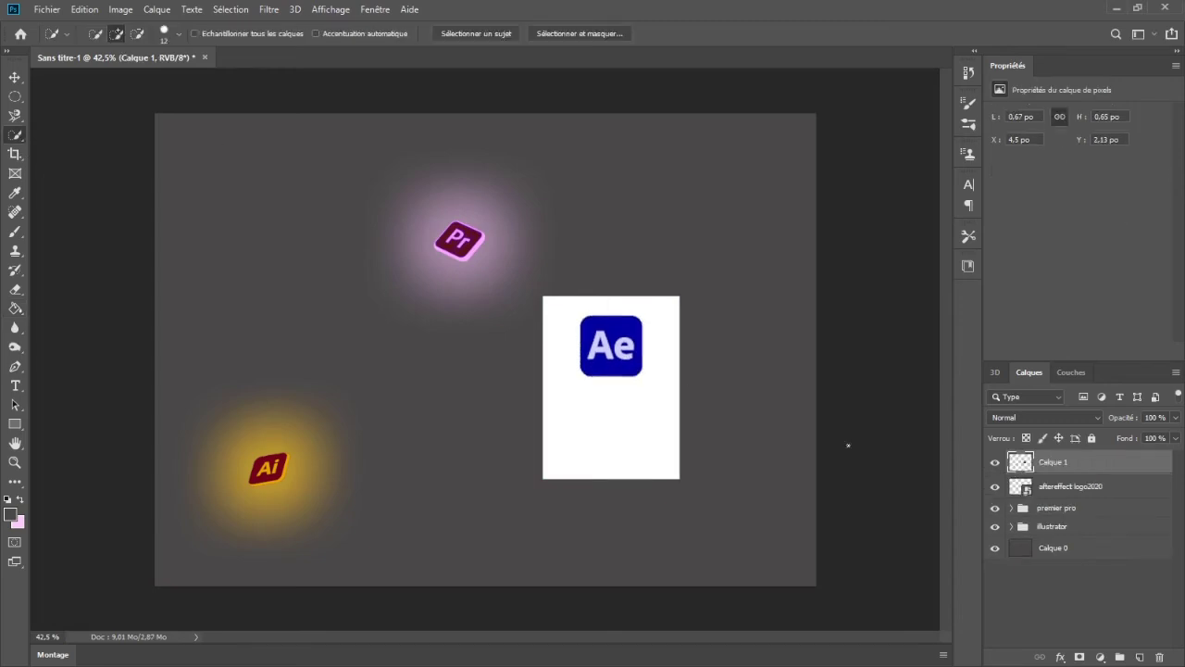
click(994, 486)
click(1051, 486)
key(Delete)
- Start a Pen path just inside the Ae logo's upper edge, round the upper-left corner and follow the left side down
scroll(629, 389, up, 6)
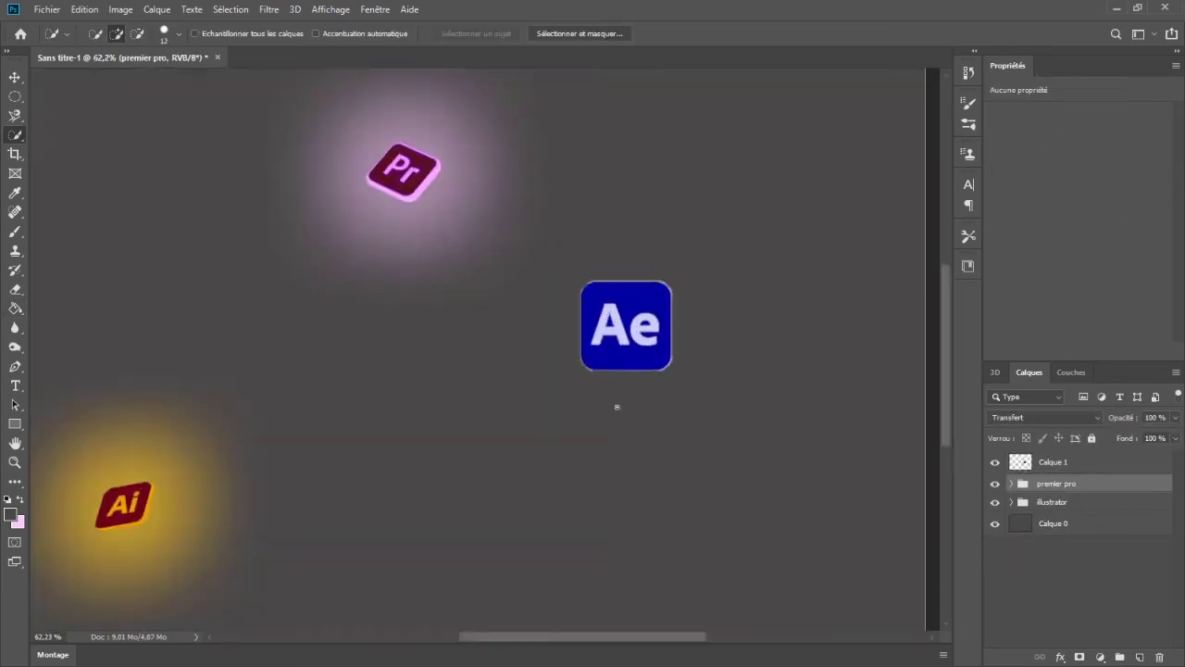
key(p)
click(516, 201)
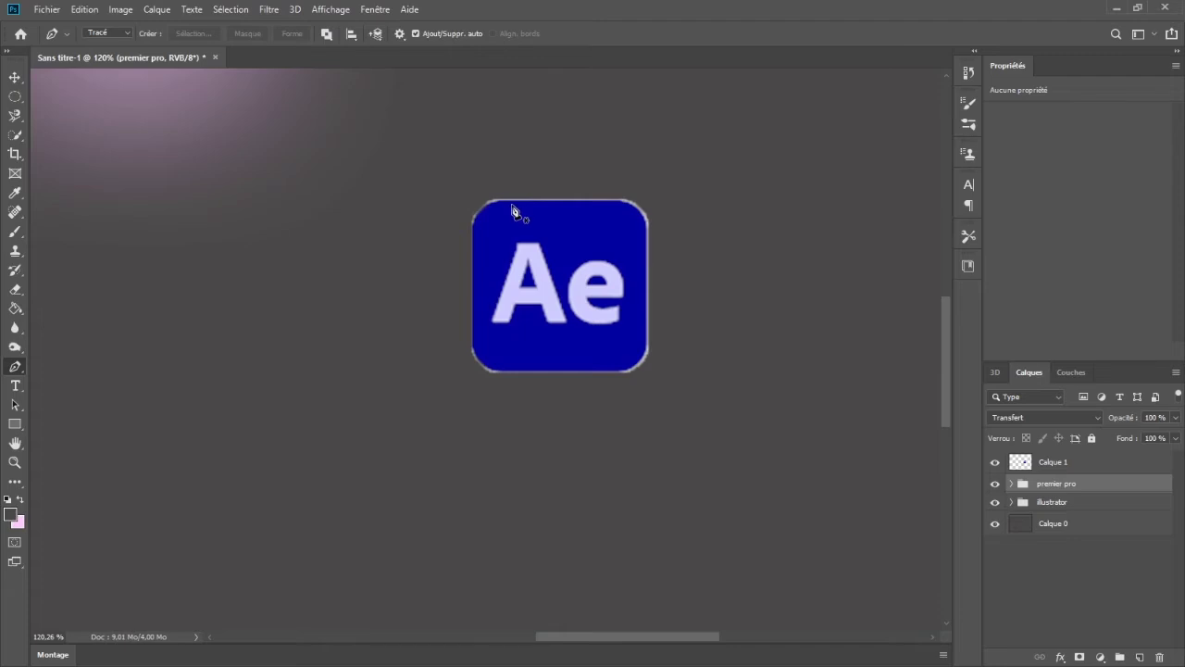
scroll(516, 206, up, 6)
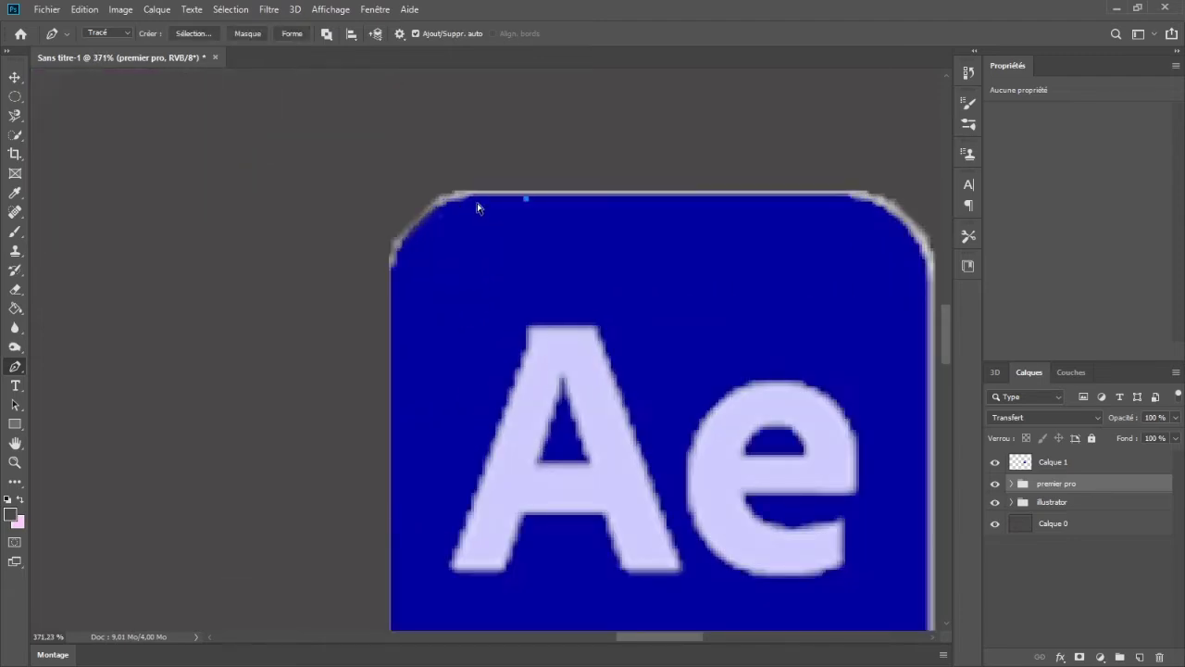
click(473, 198)
drag(397, 275, 388, 350)
drag(411, 414, 434, 168)
click(418, 401)
scroll(417, 407, down, 2)
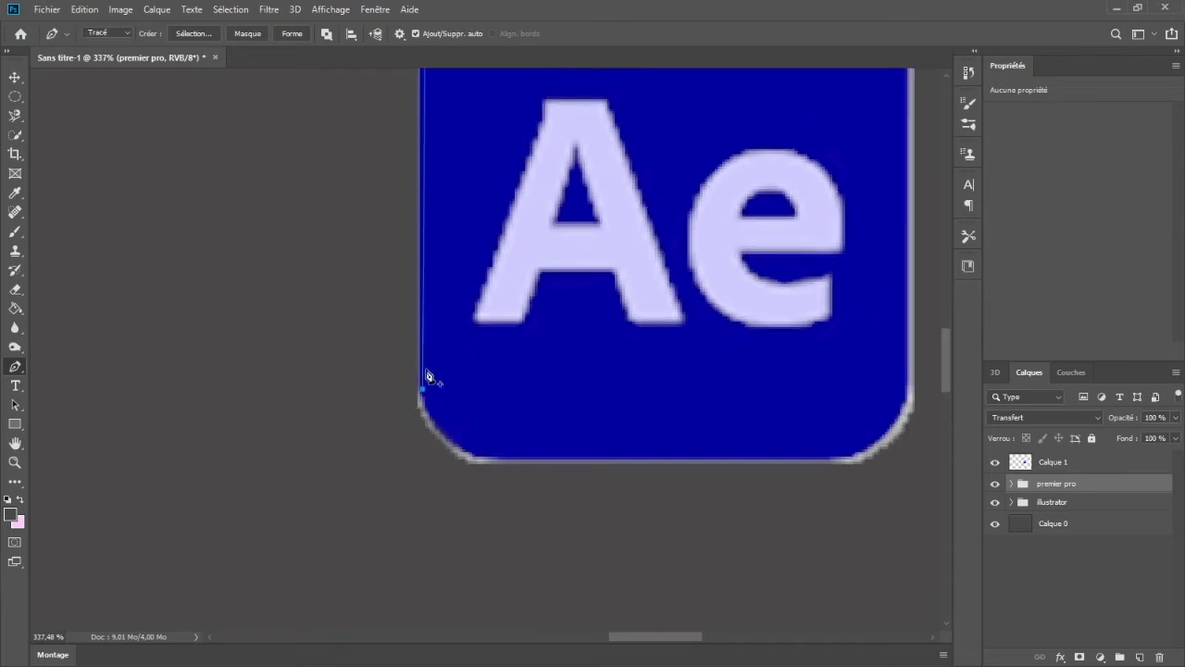
- Continue the path along the Ae logo's lower and right sides, close it at the upper edge and select the Calque 1 layer
drag(475, 491, 525, 504)
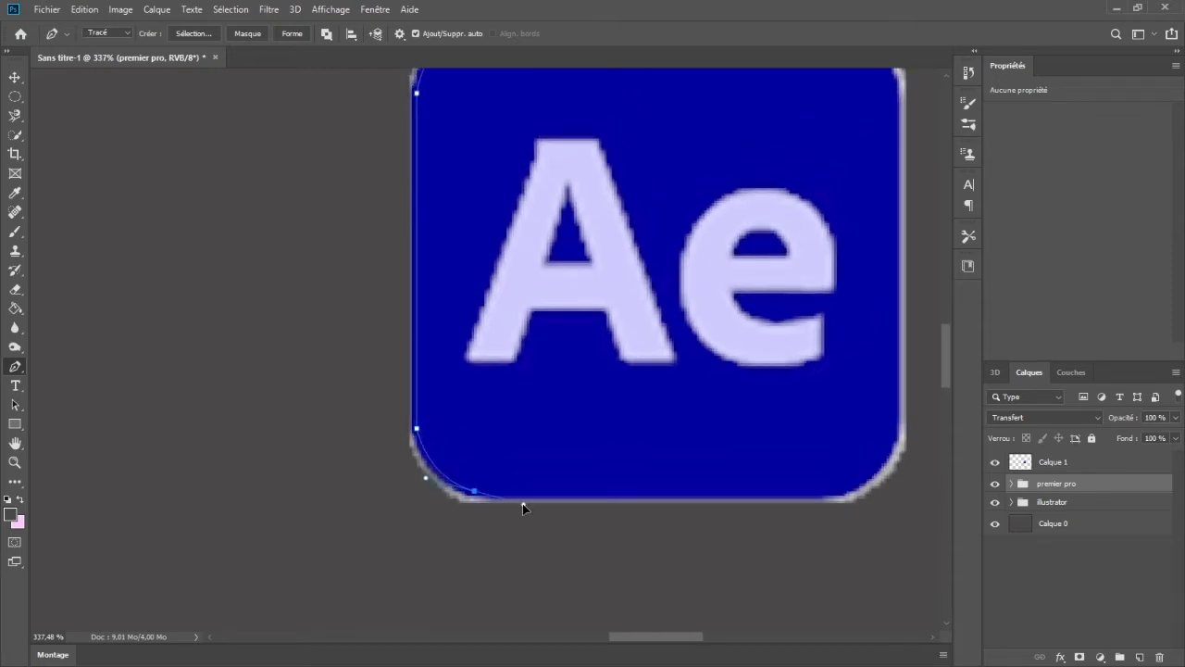
click(842, 491)
drag(895, 428, 899, 390)
alt+click(894, 428)
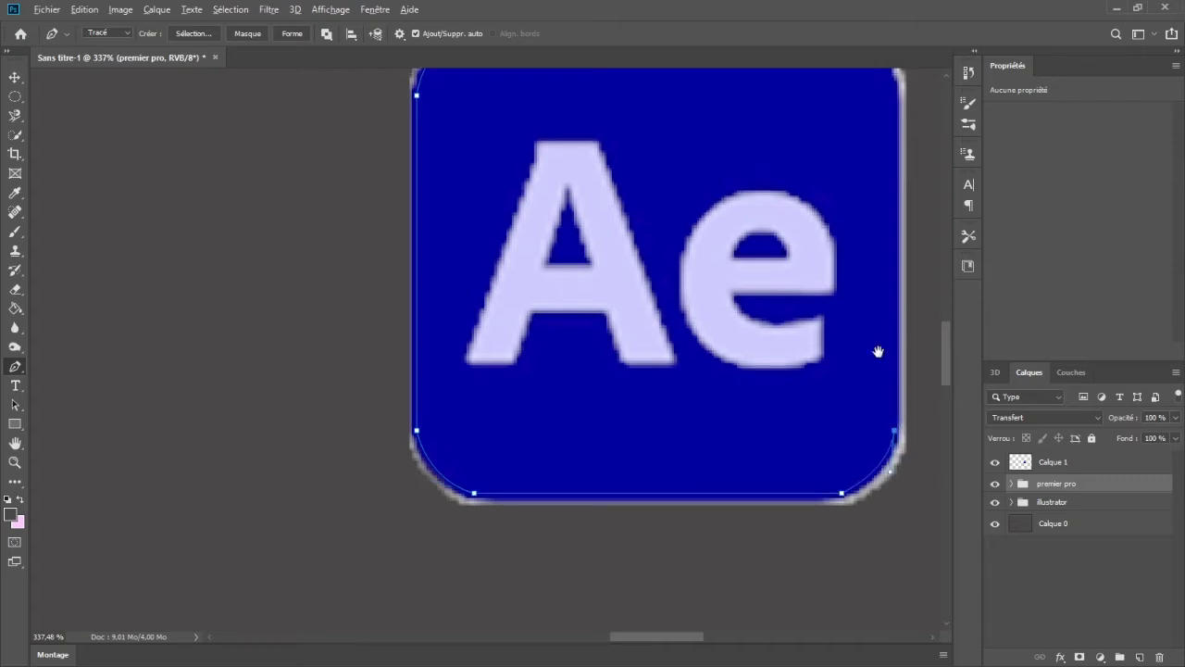
drag(892, 305, 871, 384)
click(874, 165)
mouse_move(802, 104)
mouse_down()
mouse_move(760, 105)
mouse_move(802, 111)
mouse_up()
click(514, 102)
key(ctrl+j)
key(ctrl+z)
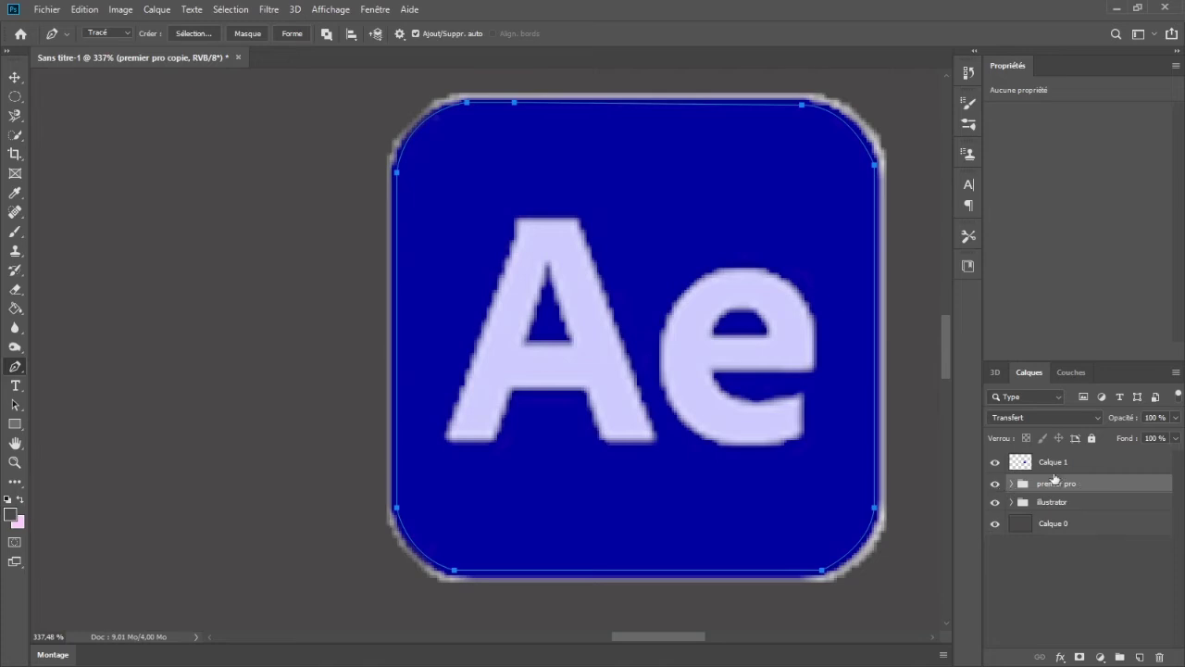
click(1047, 464)
key(ctrl+j)
click(994, 488)
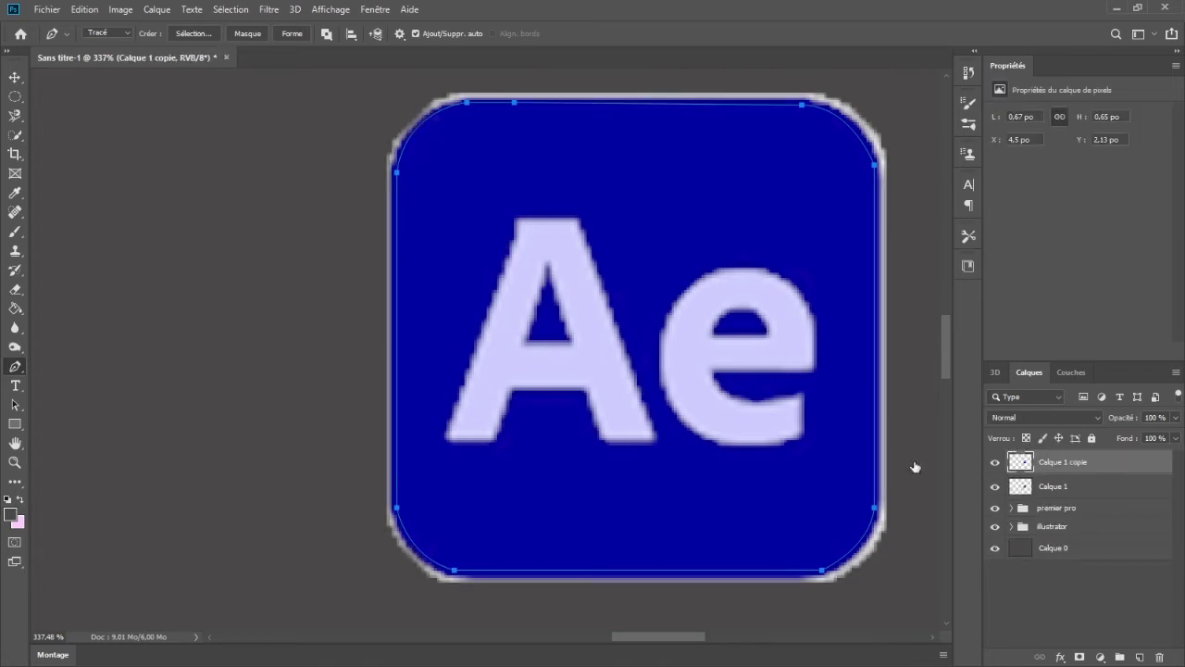
key(ctrl+z)
- Turn the path into a selection, copy the Ae logo inside it to a new layer and delete the original Calque 1
key(i)
key(p)
key(ctrl+Return)
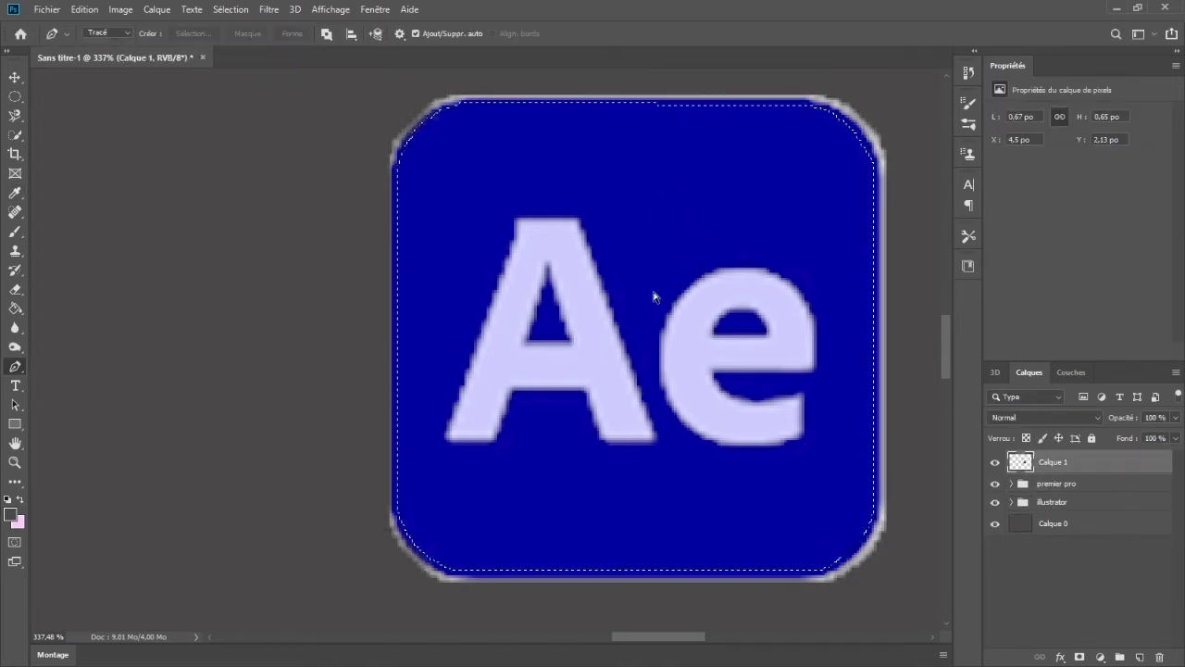
key(ctrl+j)
click(996, 486)
click(1071, 487)
key(Delete)
- Create a 3D object from the Calque 2 layer containing the Ae logo
scroll(613, 309, down, 10)
click(1054, 462)
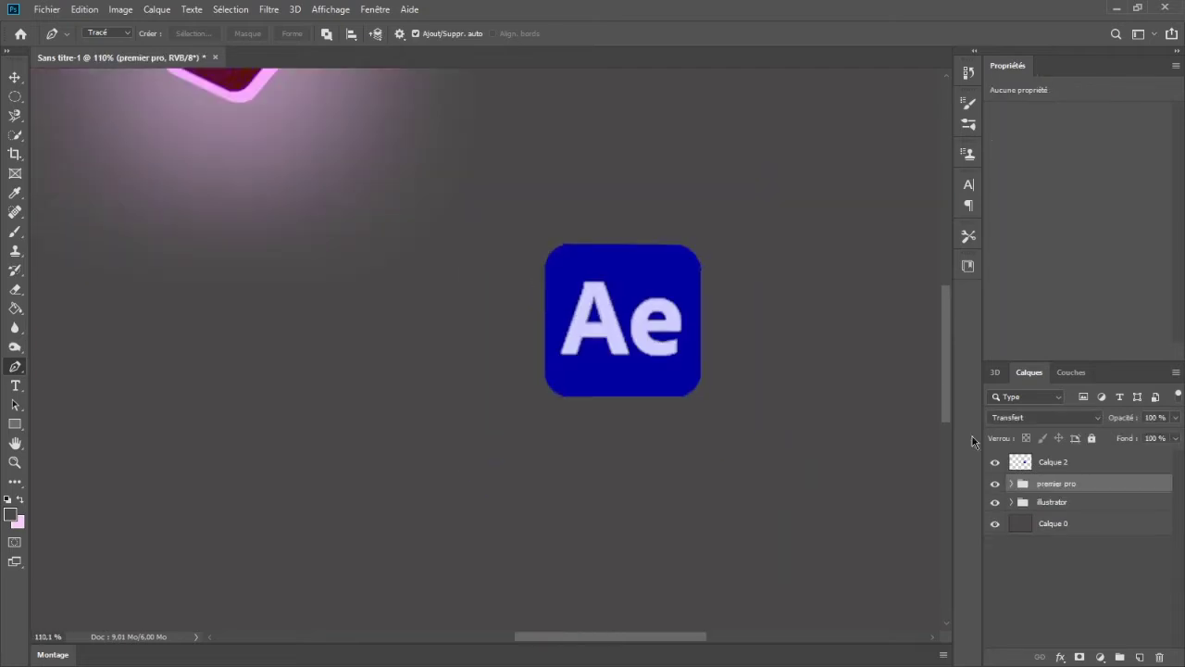
scroll(671, 419, down, 4)
click(996, 372)
click(1083, 544)
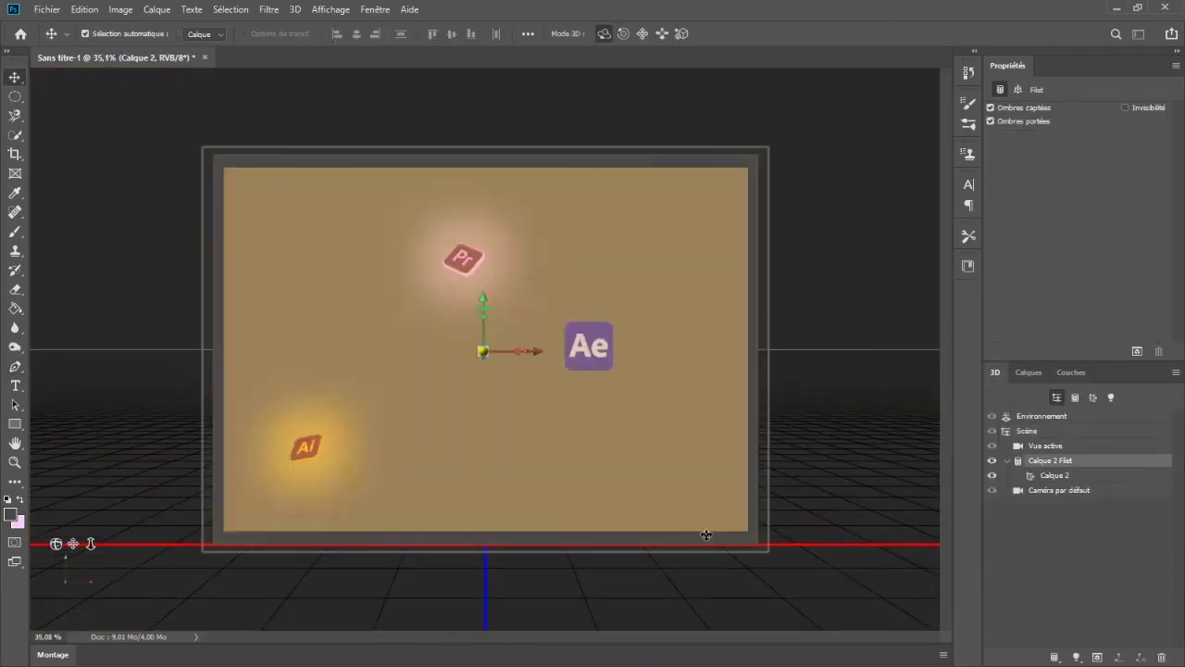
- Rotate the 3D Ae logo until it lies slanted like the other icons, and convert its layer to a smart object
drag(751, 539, 751, 524)
drag(284, 549, 301, 417)
drag(751, 291, 892, 338)
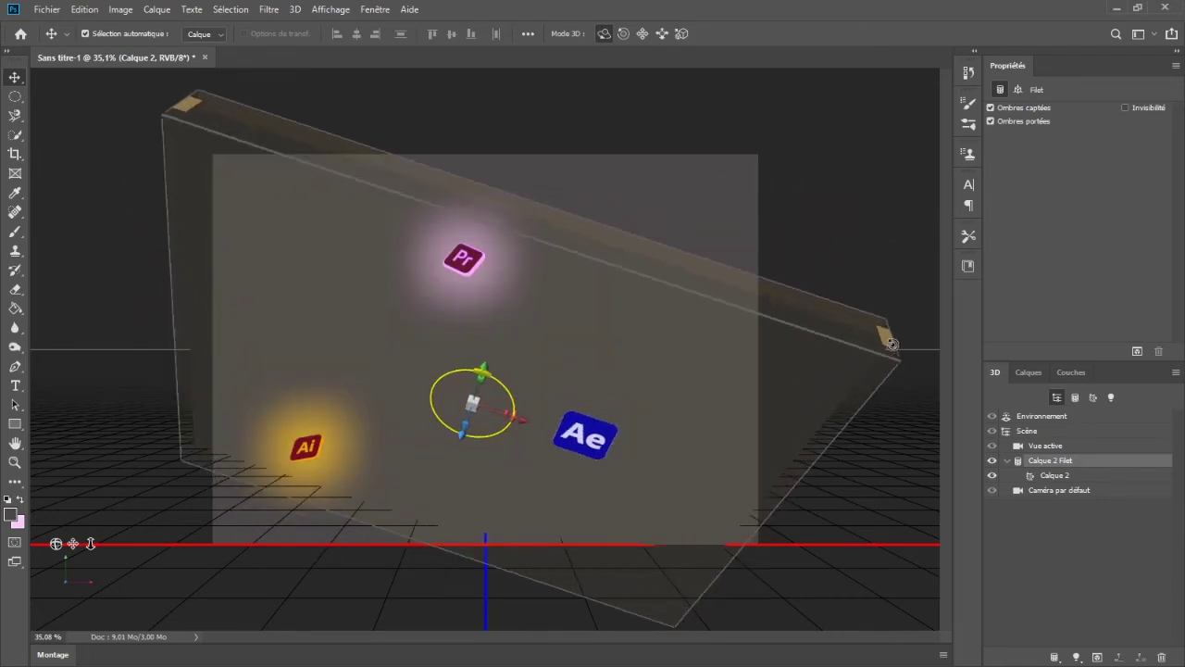
click(1034, 373)
- Duplicate the slanted Ae layer and offset the copy about 0.03 po right and 0.06 po down
scroll(537, 448, up, 10)
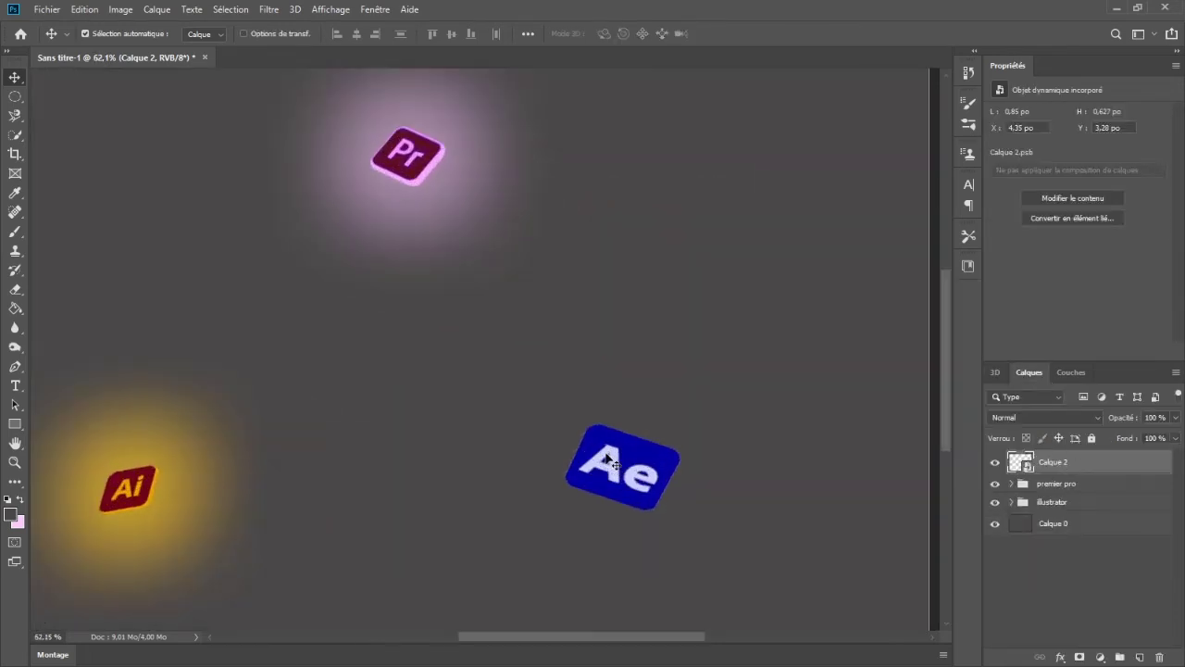
key(ctrl+j)
drag(463, 331, 480, 358)
- Trace a Pen path from the front Ae icon's lower-left corner up the rear icon's left edge and around its upper-left corner
key(p)
click(247, 365)
scroll(194, 338, up, 3)
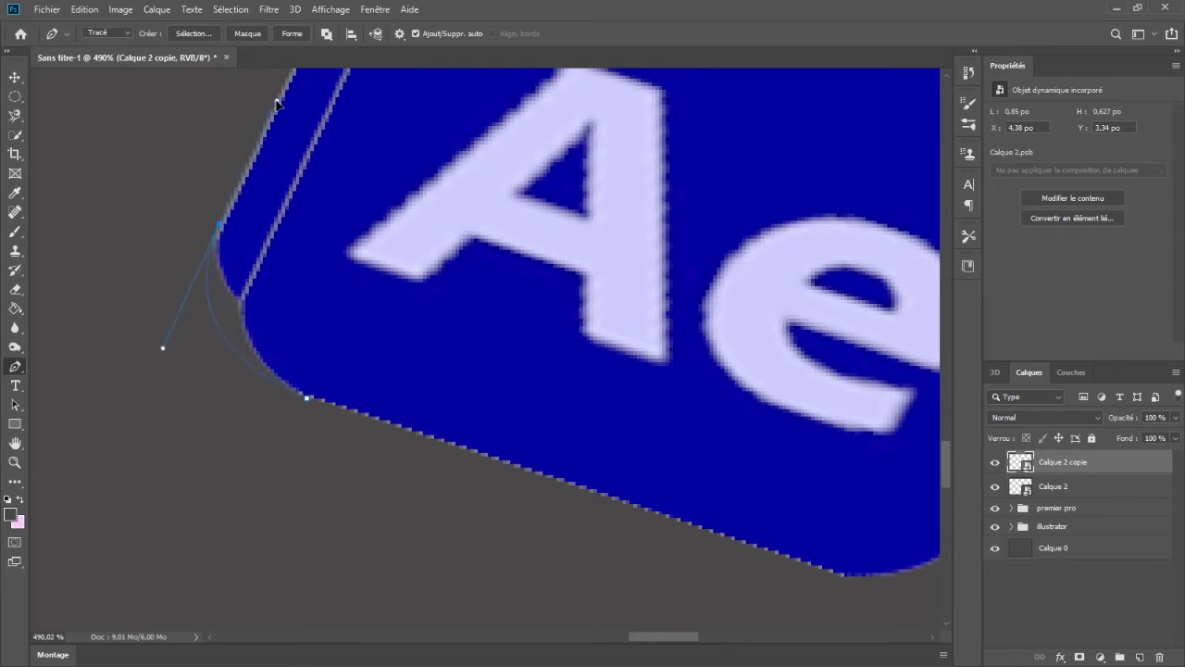
drag(306, 192, 403, 335)
click(432, 136)
drag(463, 111, 400, 409)
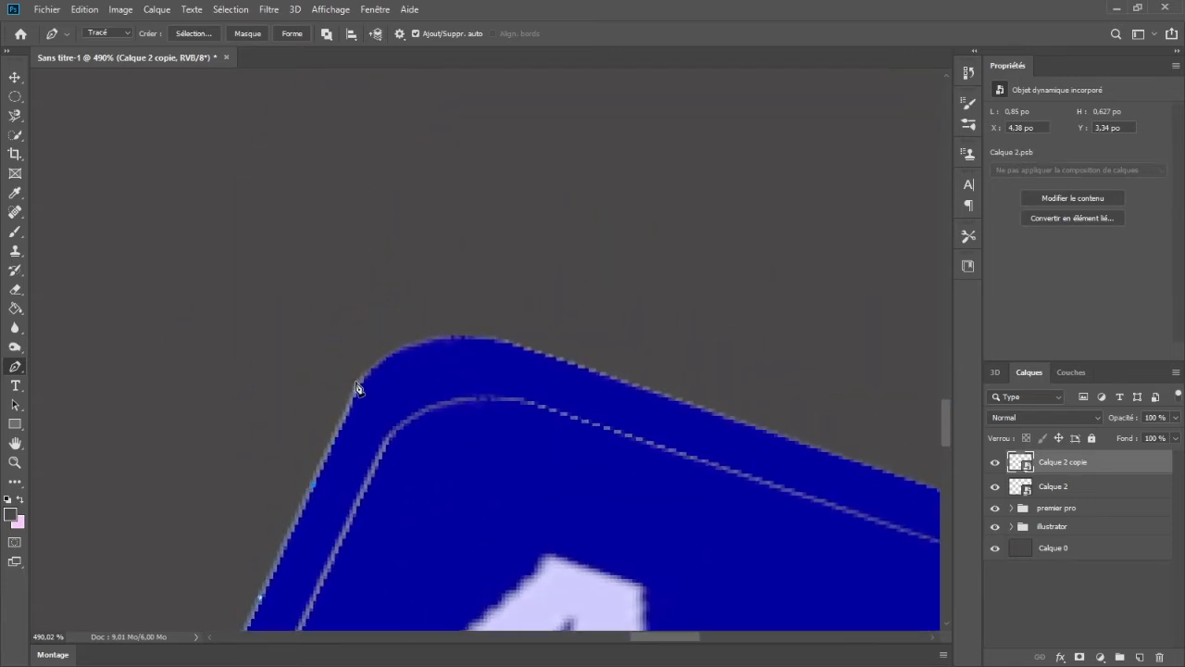
drag(526, 348, 668, 390)
alt+click(528, 348)
- Extend the Pen path along the rear Ae icon's upper edge and around its upper-right corner to the front icon's edge
drag(718, 426, 479, 375)
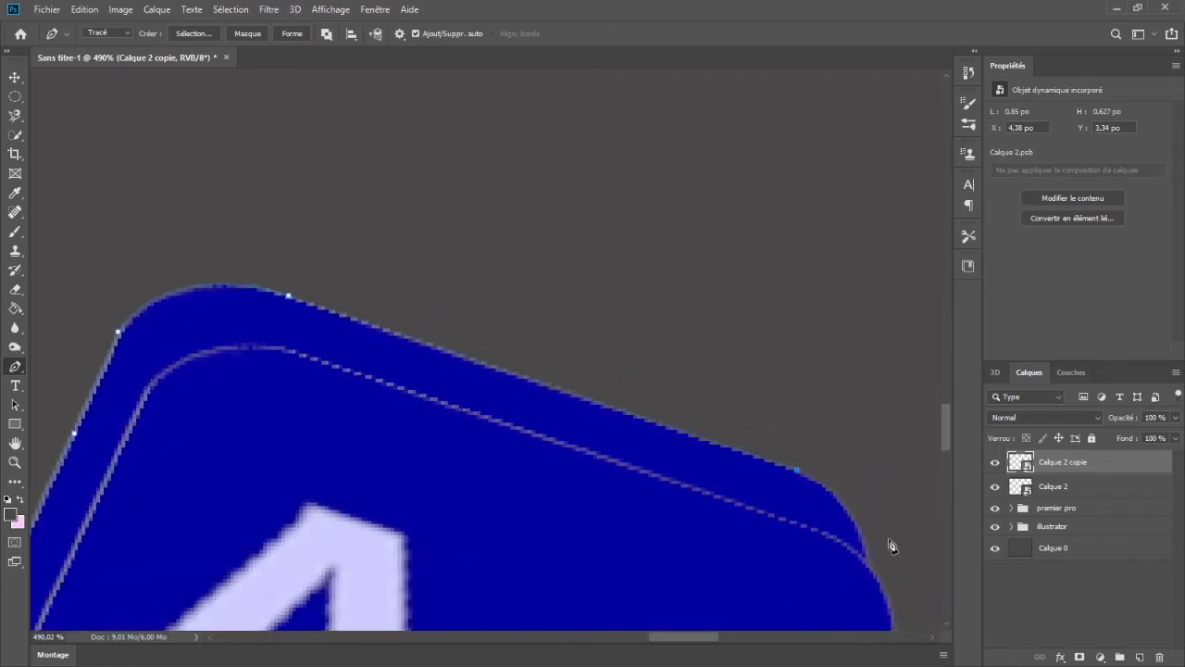
scroll(881, 524, down, 6)
scroll(881, 524, right, 3)
drag(730, 478, 724, 604)
alt+click(729, 478)
drag(660, 382, 603, 364)
alt+click(660, 383)
- Bring the path back along the front Ae icon's upper and left edges and close it at the lower-left corner
drag(506, 377, 714, 479)
scroll(713, 480, up, 1)
scroll(714, 480, left, 1)
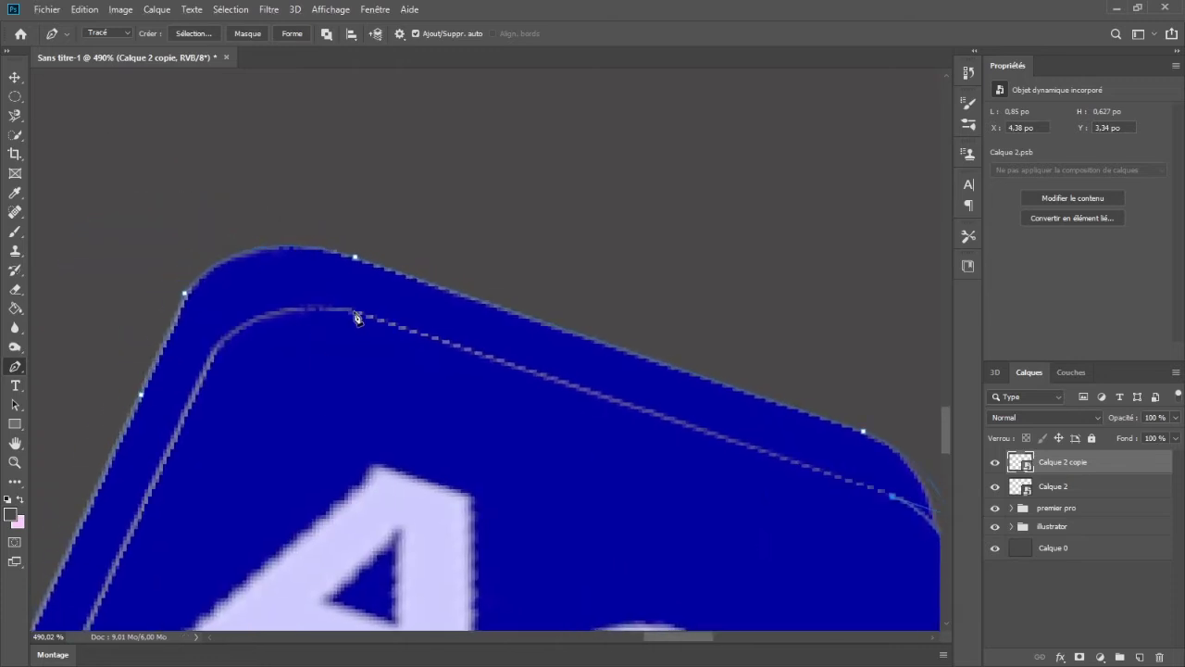
drag(218, 351, 186, 399)
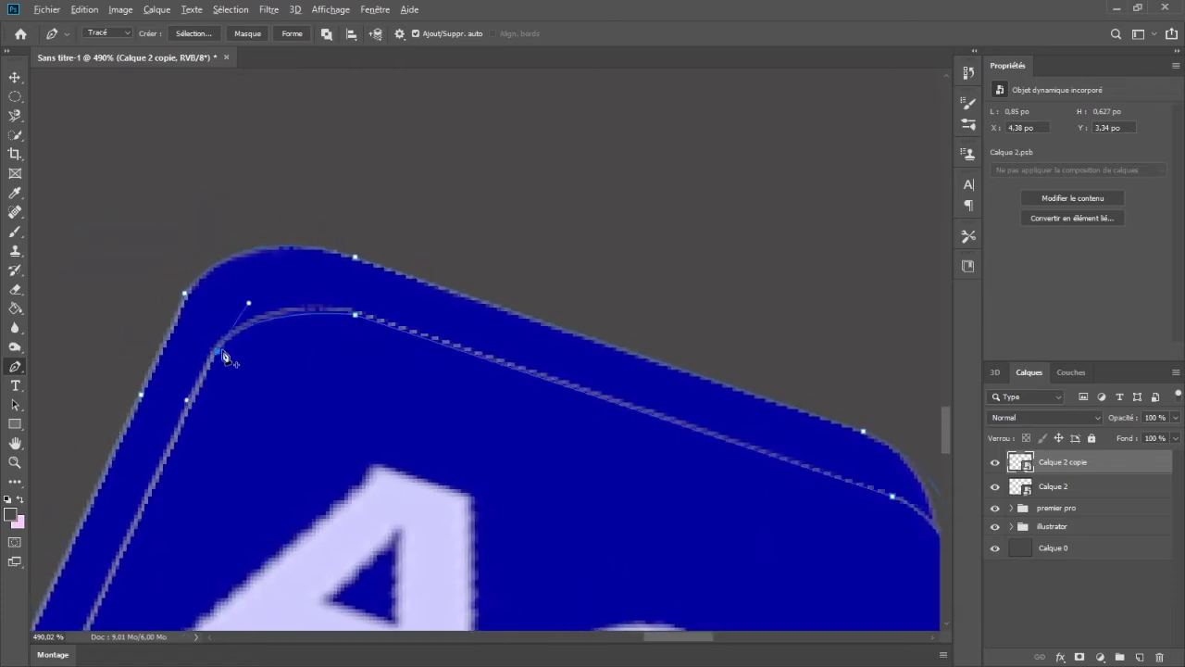
alt+click(218, 351)
drag(254, 410, 359, 246)
scroll(317, 515, down, 4)
scroll(318, 515, left, 1)
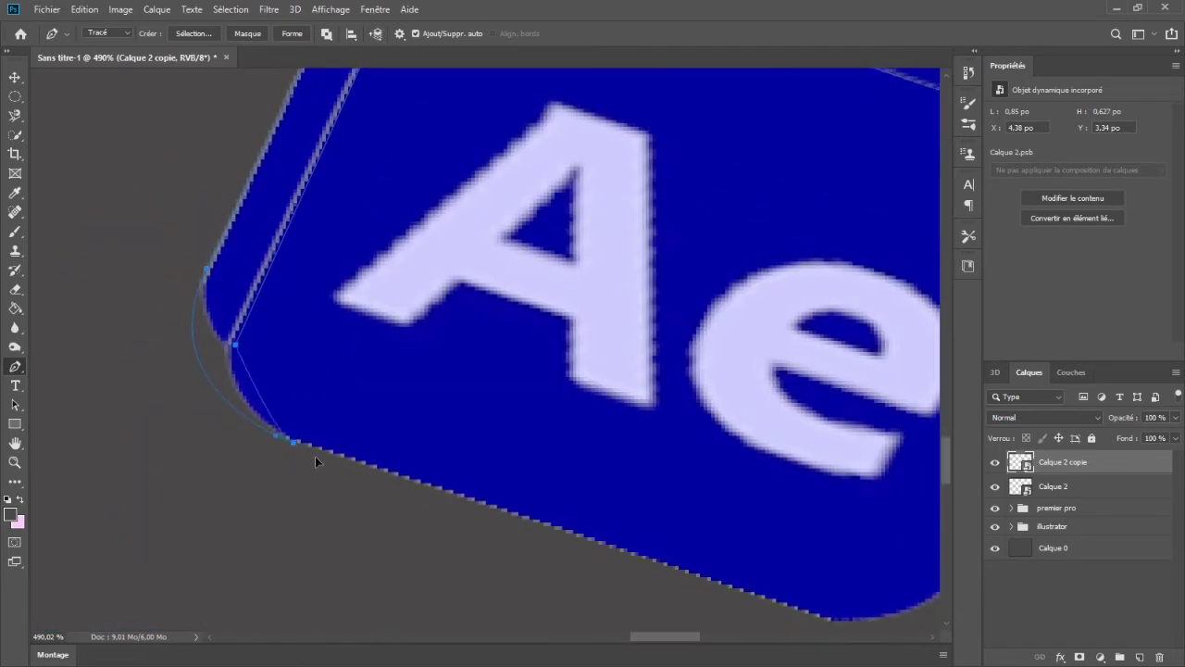
- Convert the closed path to a shape, fill it with light lavender sampled from the Ae letters, and remove its outline
click(291, 34)
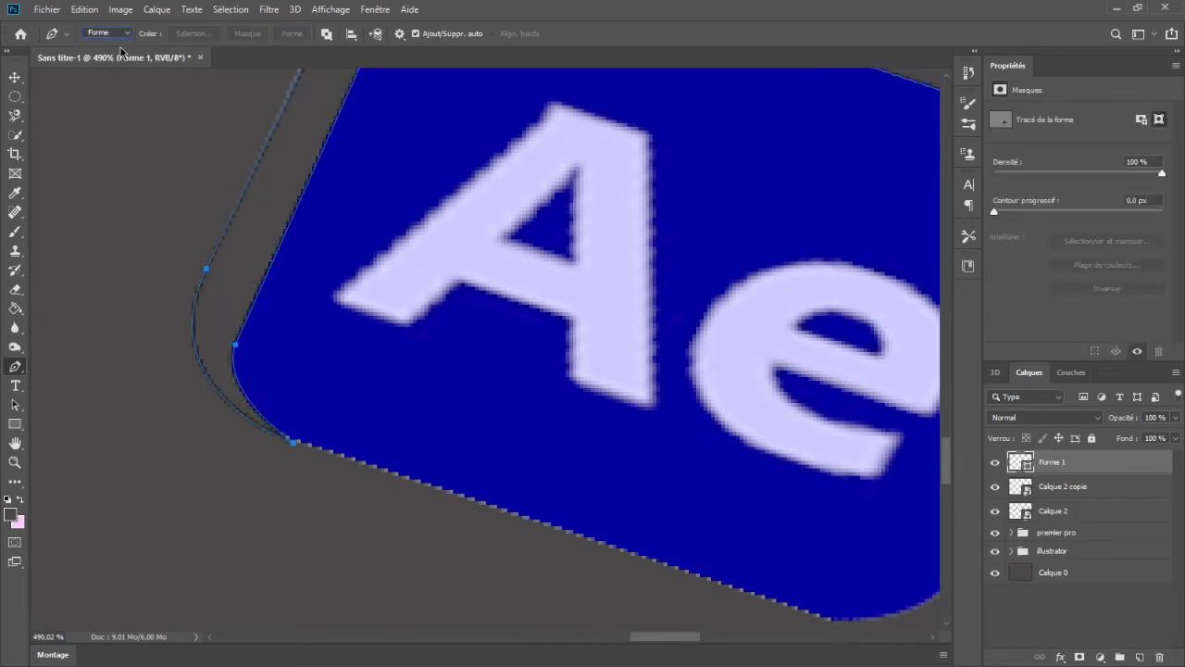
key(i)
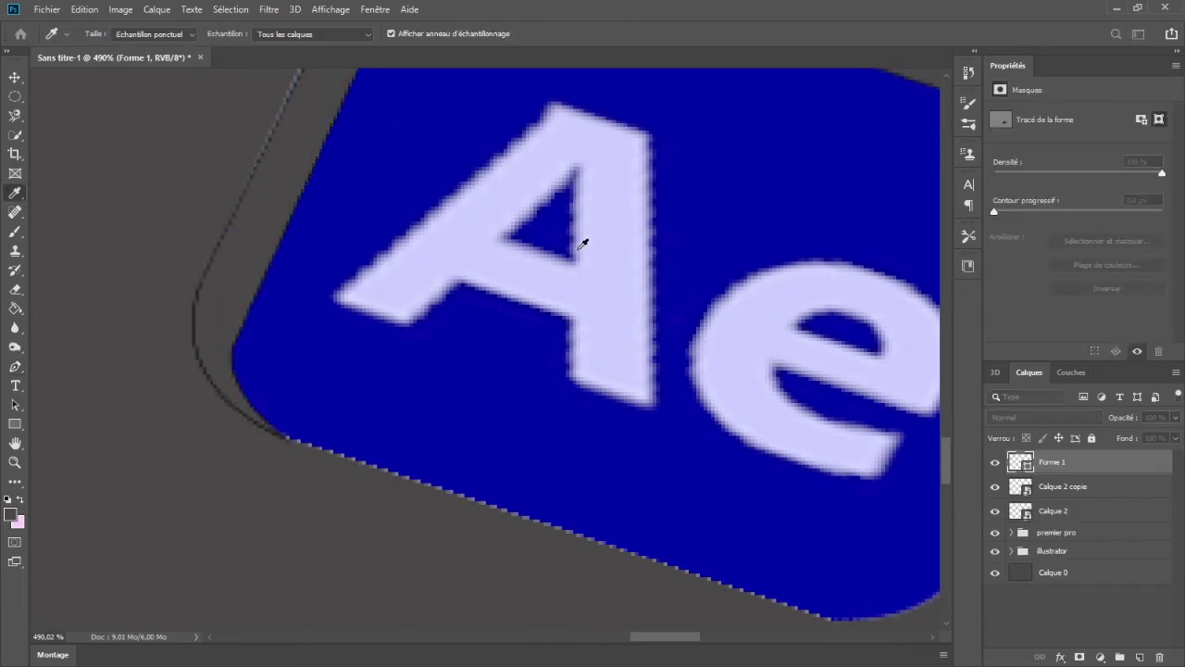
click(803, 364)
key(p)
key(i)
click(584, 323)
key(p)
scroll(454, 305, down, 5)
scroll(454, 305, down, 5)
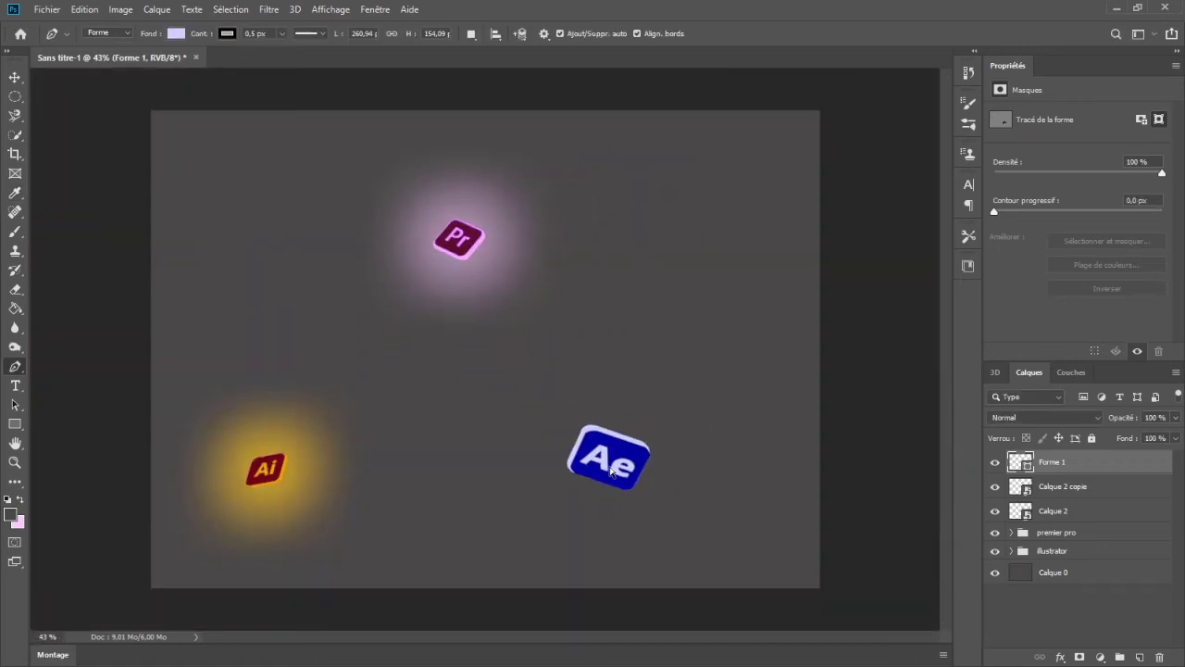
click(228, 29)
click(150, 64)
- Merge the lavender side shape with Calque 2 copie and Calque 2 into a single layer
key(ctrl+t)
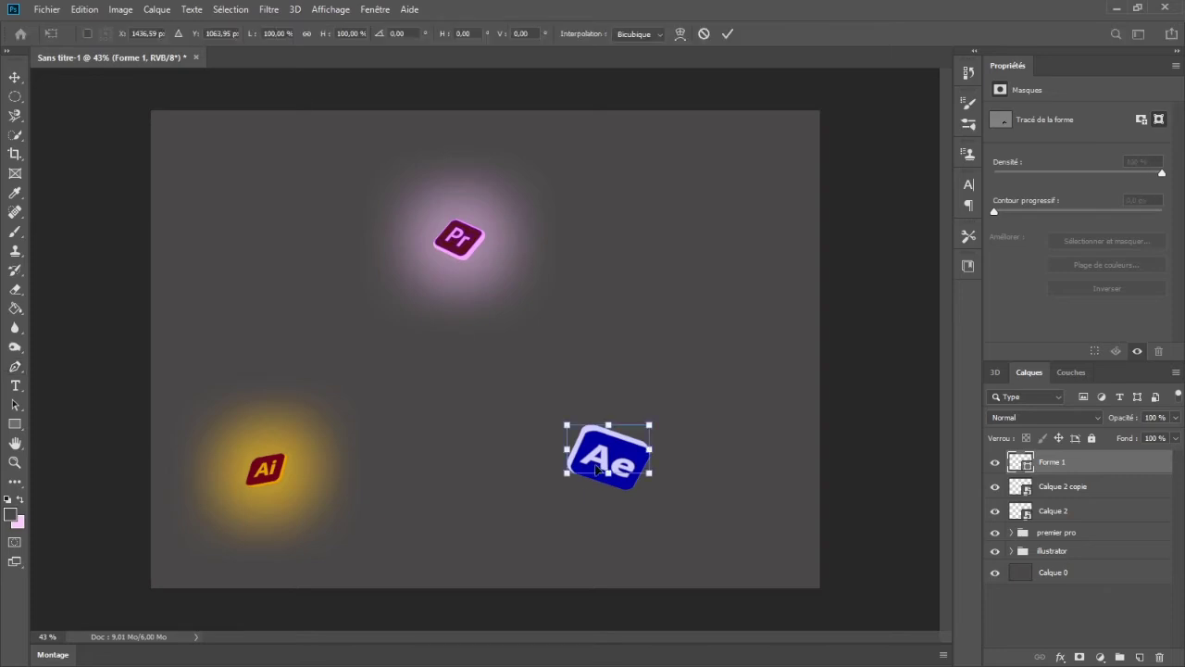
key(Escape)
click(1111, 461)
shift+click(1072, 504)
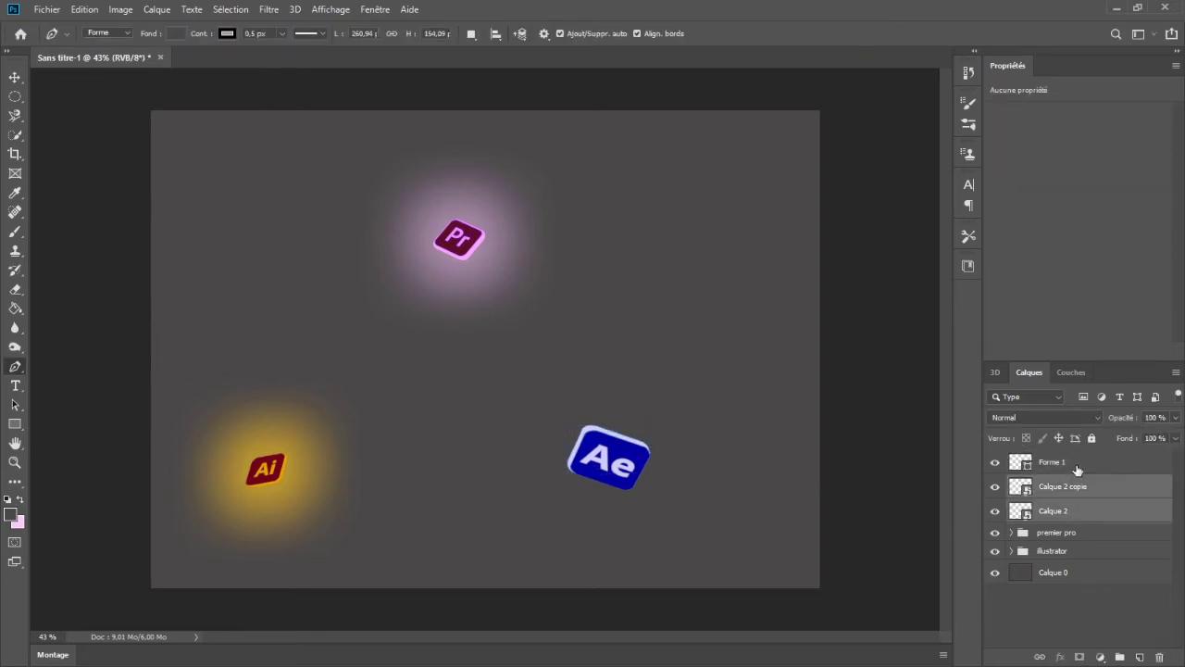
key(ctrl+e)
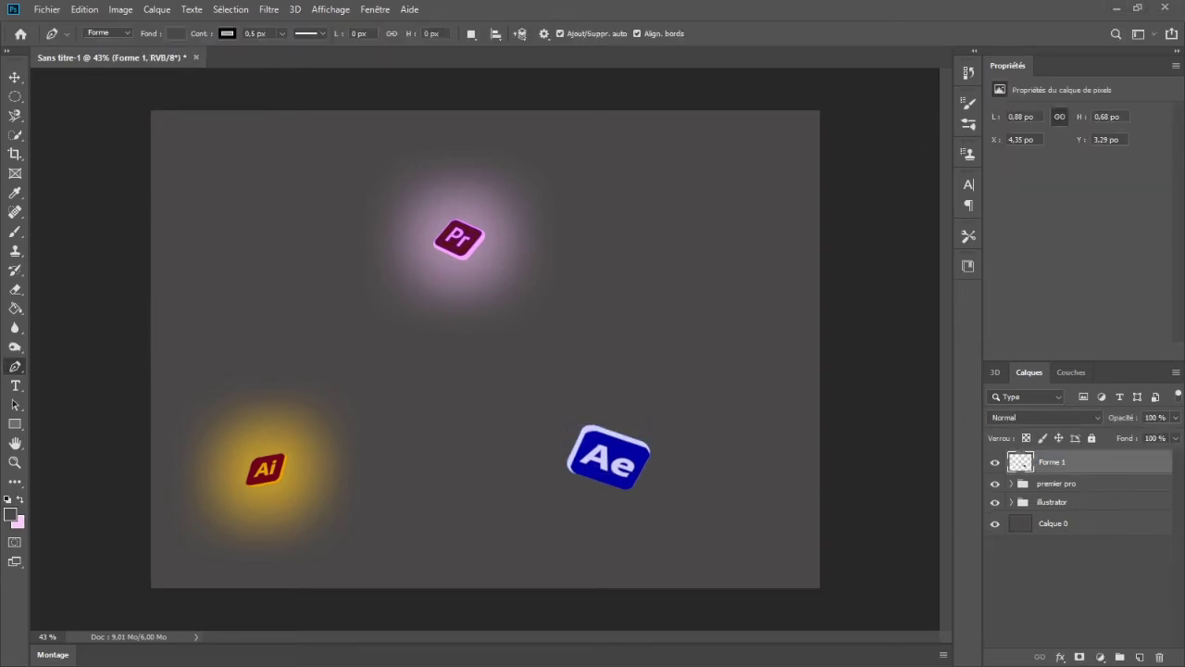
- Scale the merged Ae icon to about 0.53 by 0.41 po and move it to the canvas's lower right
key(ctrl+t)
drag(567, 490, 678, 464)
key(Return)
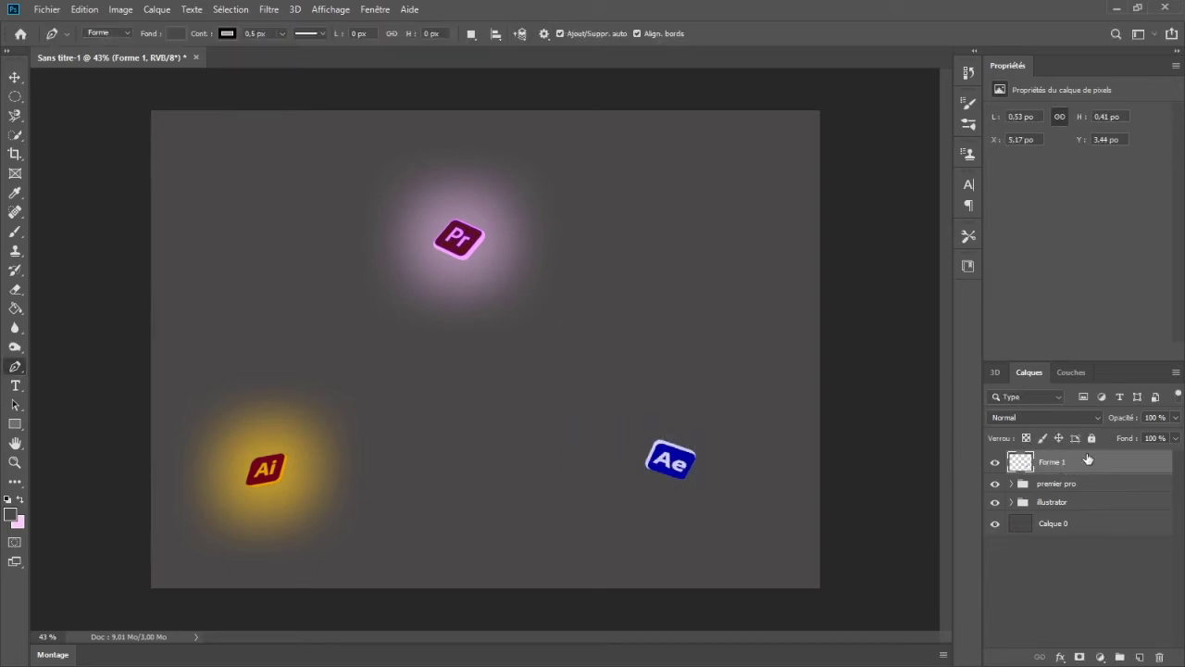
- Add a Color Balance adjustment clipped to the Ae icon and shift its colours toward blue
click(1105, 526)
click(1079, 117)
click(1079, 118)
click(1065, 116)
click(1064, 148)
drag(1058, 172, 1096, 195)
key(ctrl+alt+g)
click(1097, 195)
click(1023, 145)
key(Up)
key(Up)
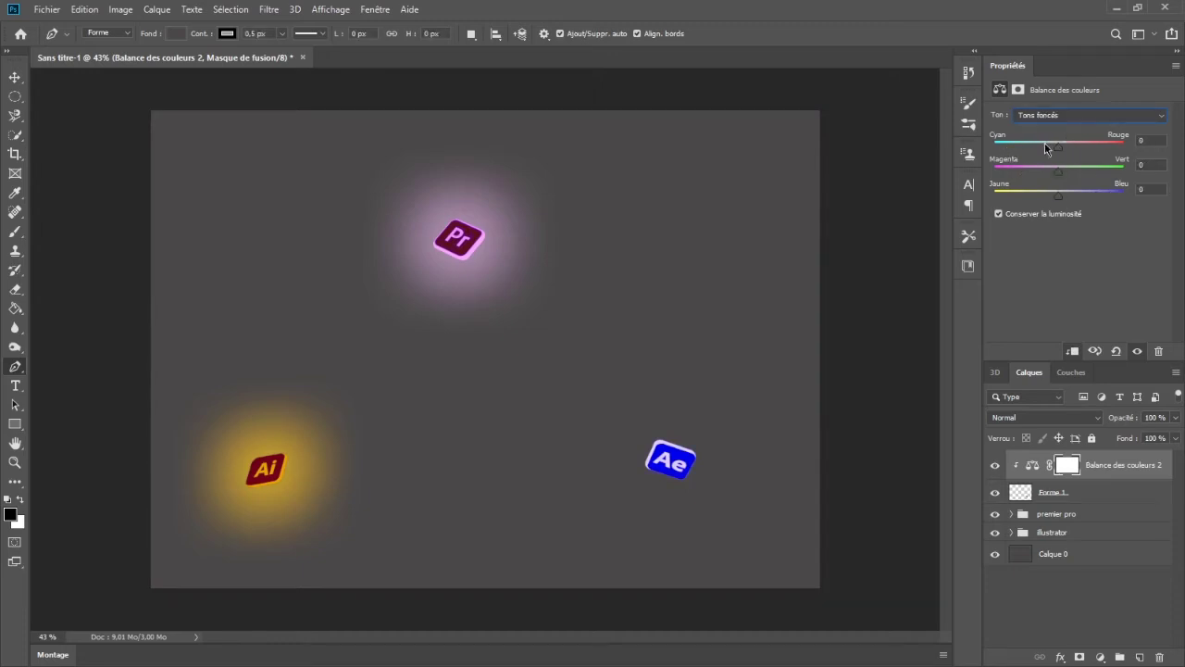
- Push the shadows (Tons foncés) of the Ae icon's Color Balance toward magenta and blue
click(1006, 171)
click(1027, 172)
click(998, 171)
click(1058, 146)
click(1061, 195)
drag(1060, 196, 1085, 196)
- Set the midtones (Tons moyens) of the Ae icon's Color Balance to +33 for magenta–green and -72 for yellow–blue
click(1071, 115)
click(1070, 146)
drag(1016, 172, 1059, 175)
click(1081, 119)
click(1081, 142)
drag(1086, 198, 1014, 198)
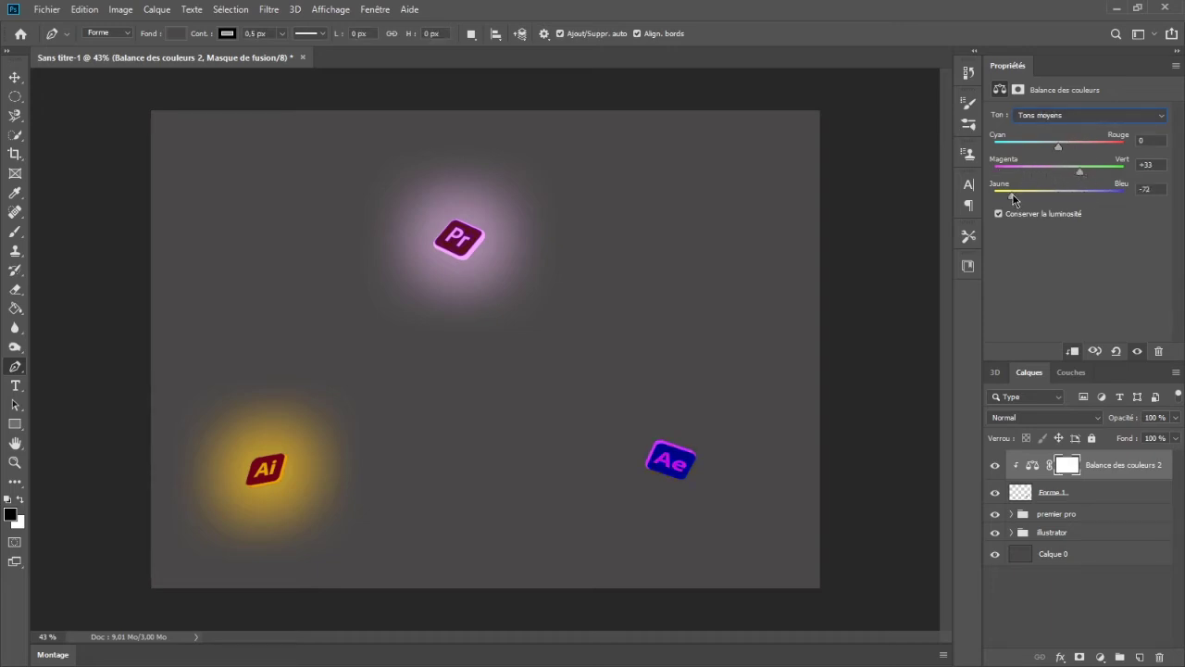
drag(1089, 151, 1095, 146)
- Group the Ae icon layer with its Color Balance adjustment and name the group "after effect"
shift+click(1095, 486)
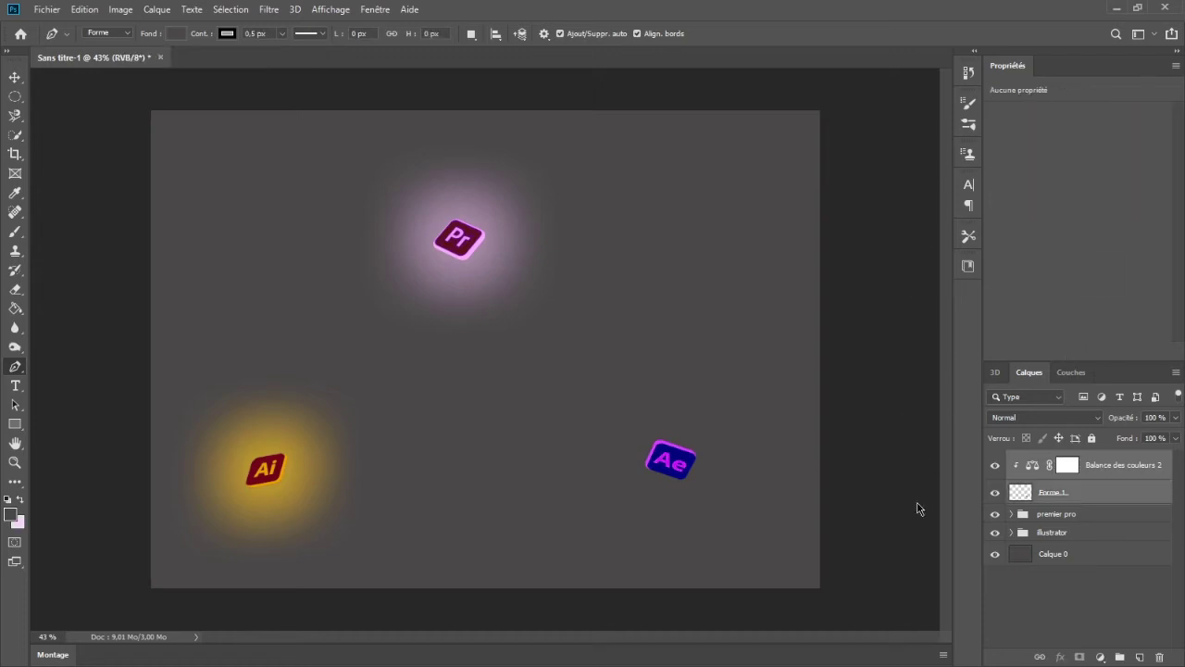
key(ctrl+g)
double_click(1048, 460)
text(after effect)
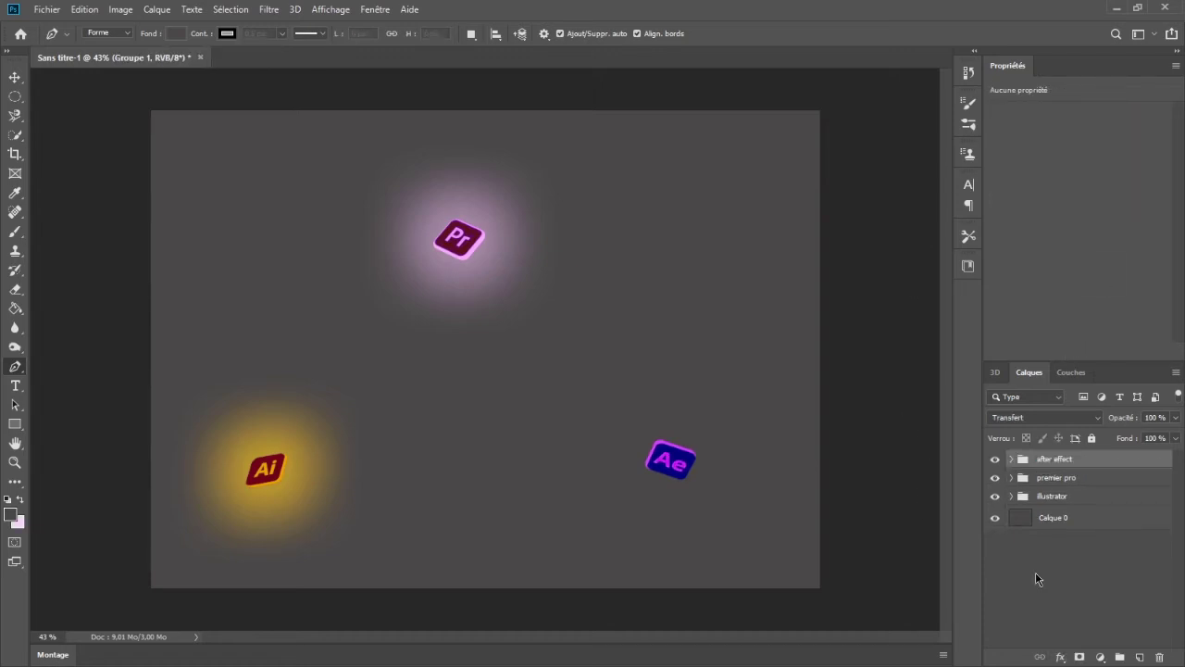
key(Return)
- Apply an Outer Glow (Lueur externe) to the Ae icon layer, using purple sampled from the icon
double_click(1069, 519)
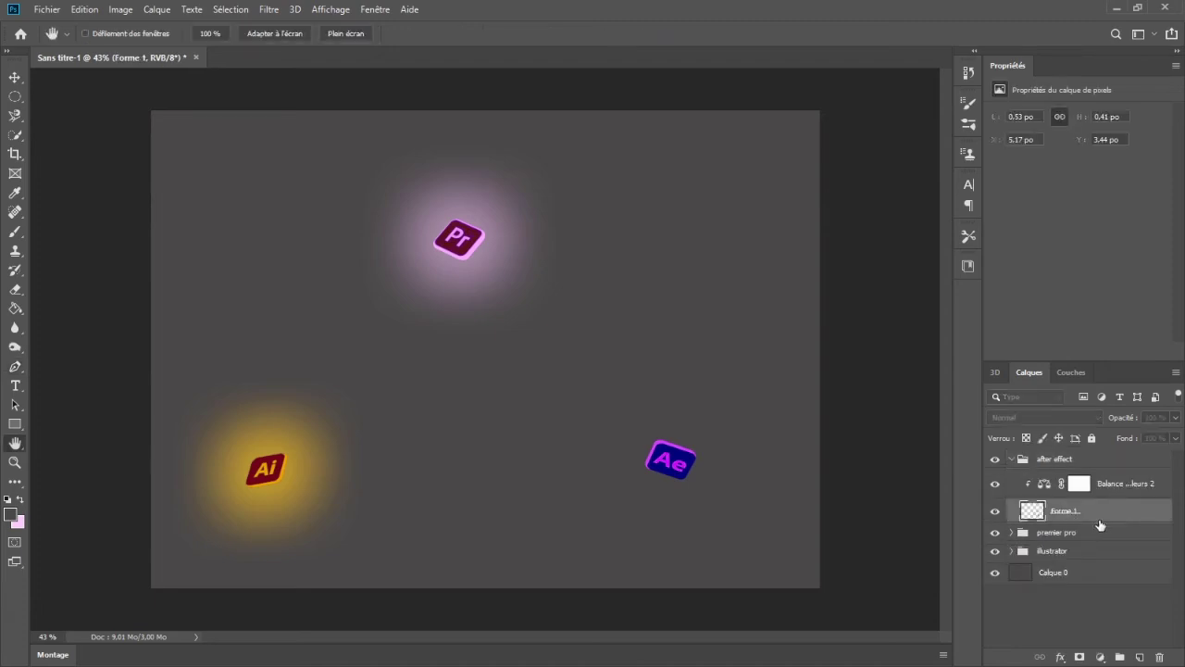
click(575, 374)
click(767, 222)
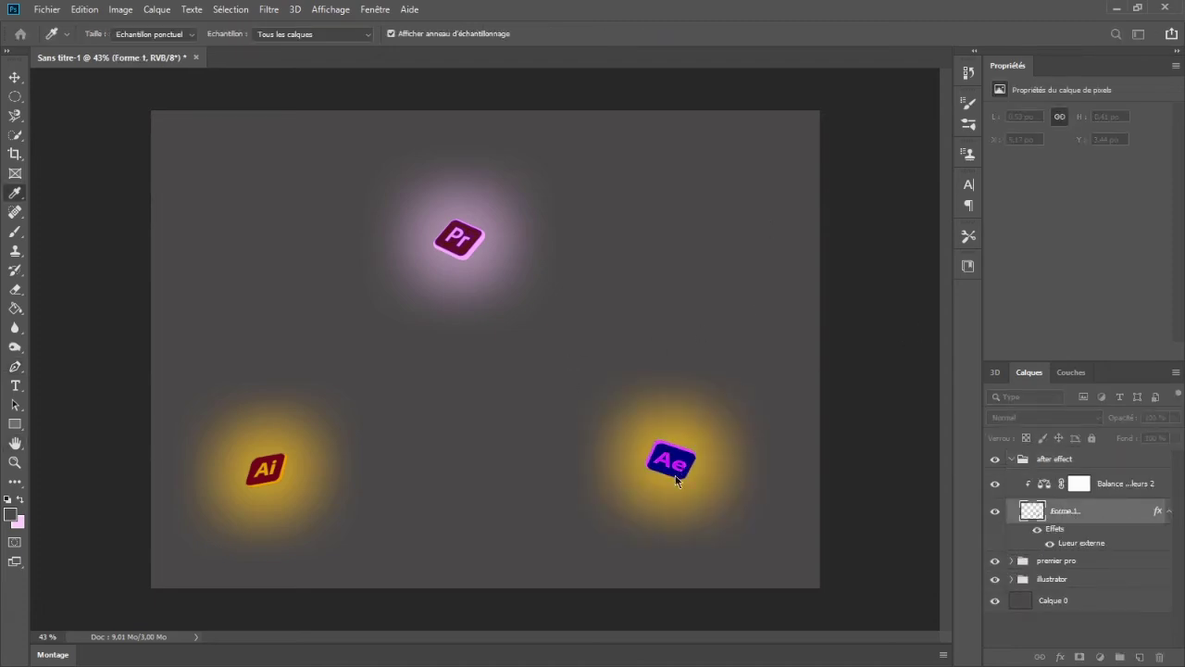
click(1016, 32)
click(767, 222)
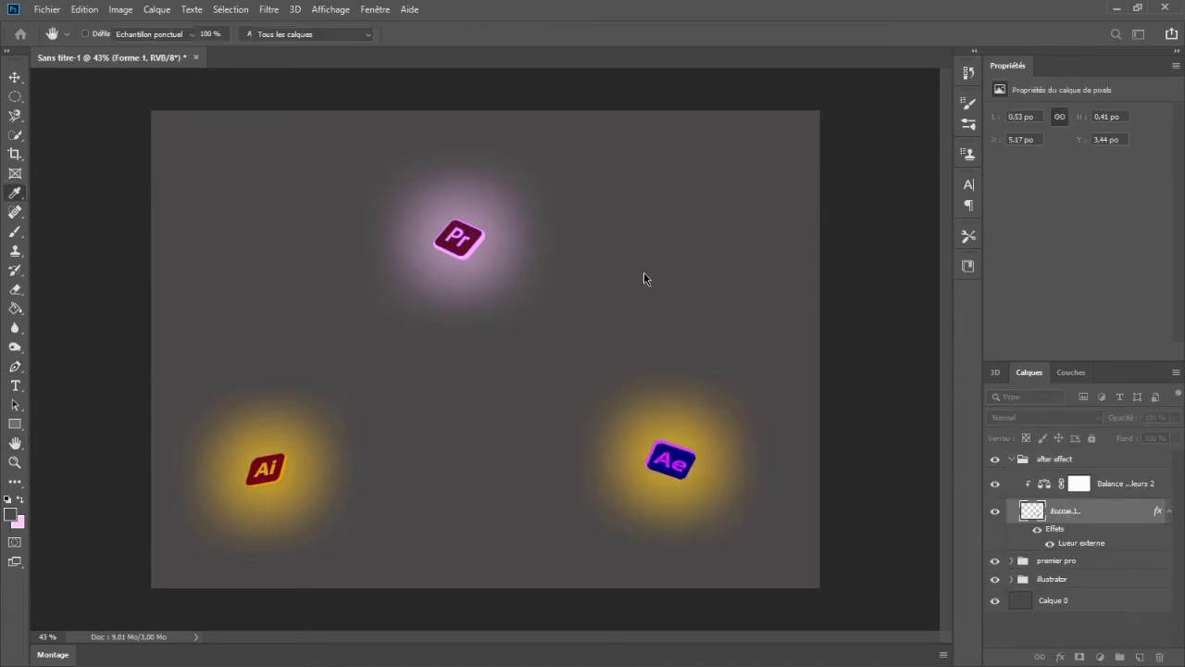
click(669, 460)
key(h)
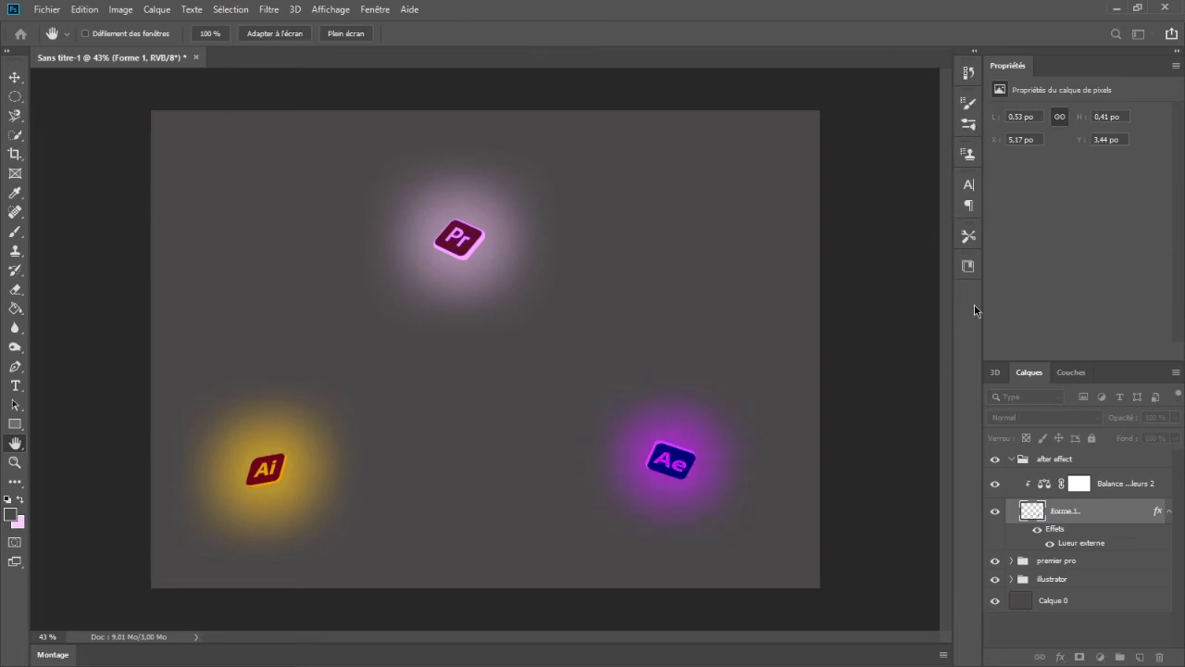
click(948, 270)
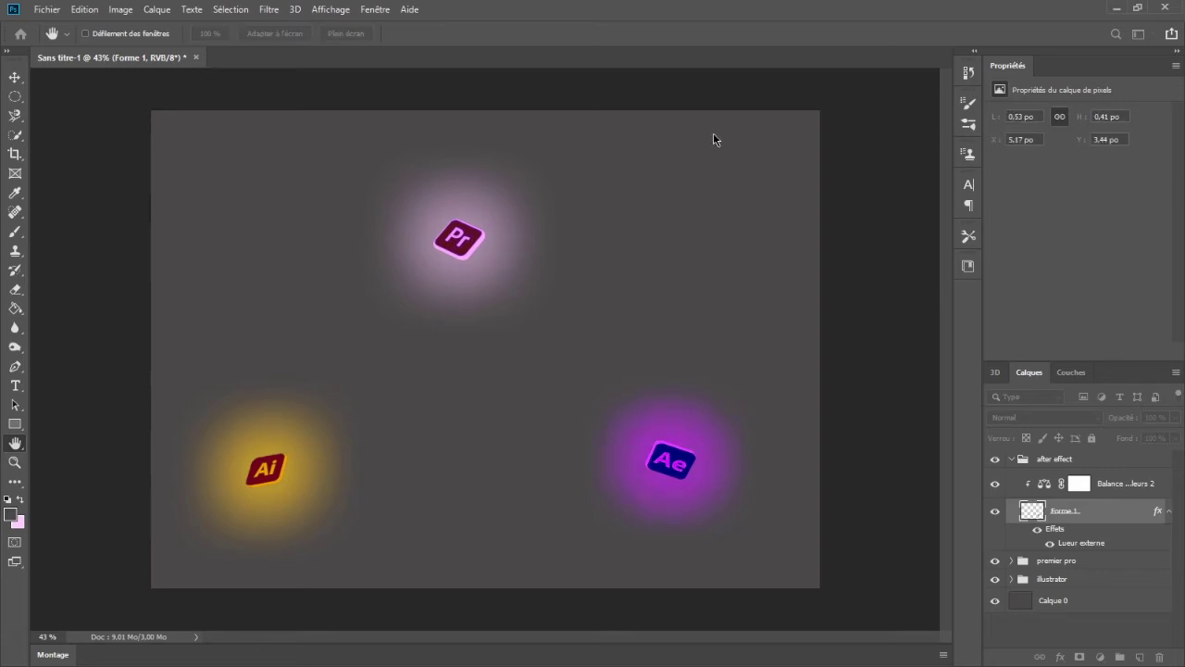
key(p)
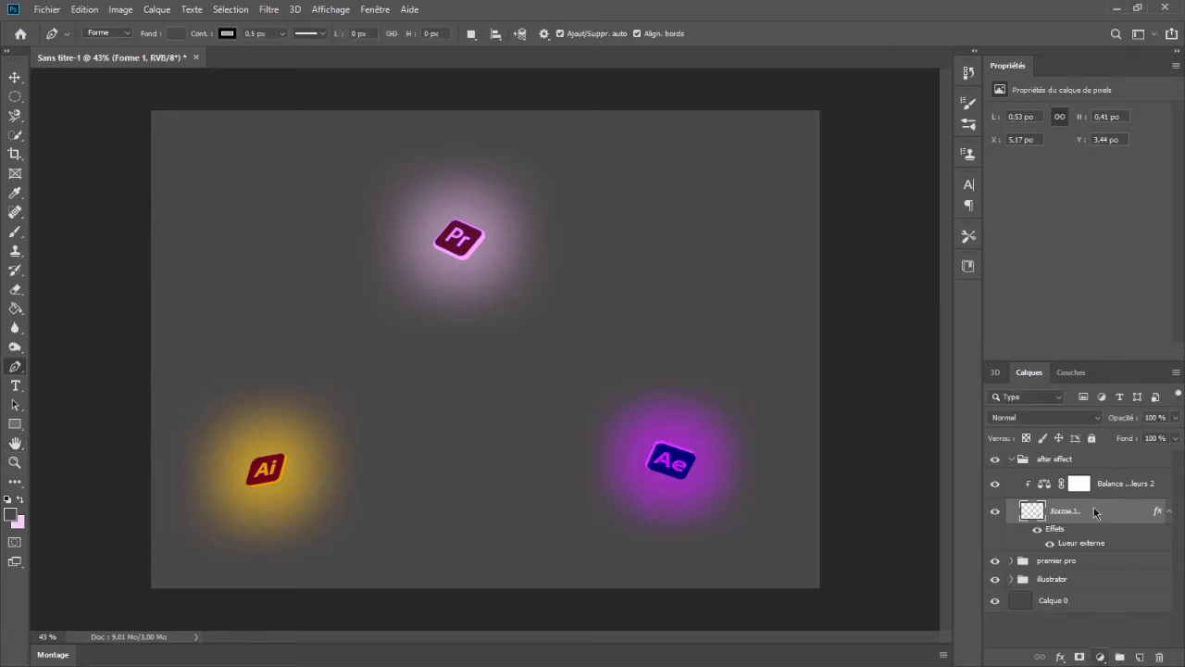
- Add a Hue/Saturation adjustment clipped to the Ae icon with Teinte +44, Saturation 0 and Luminosité -39
click(1098, 514)
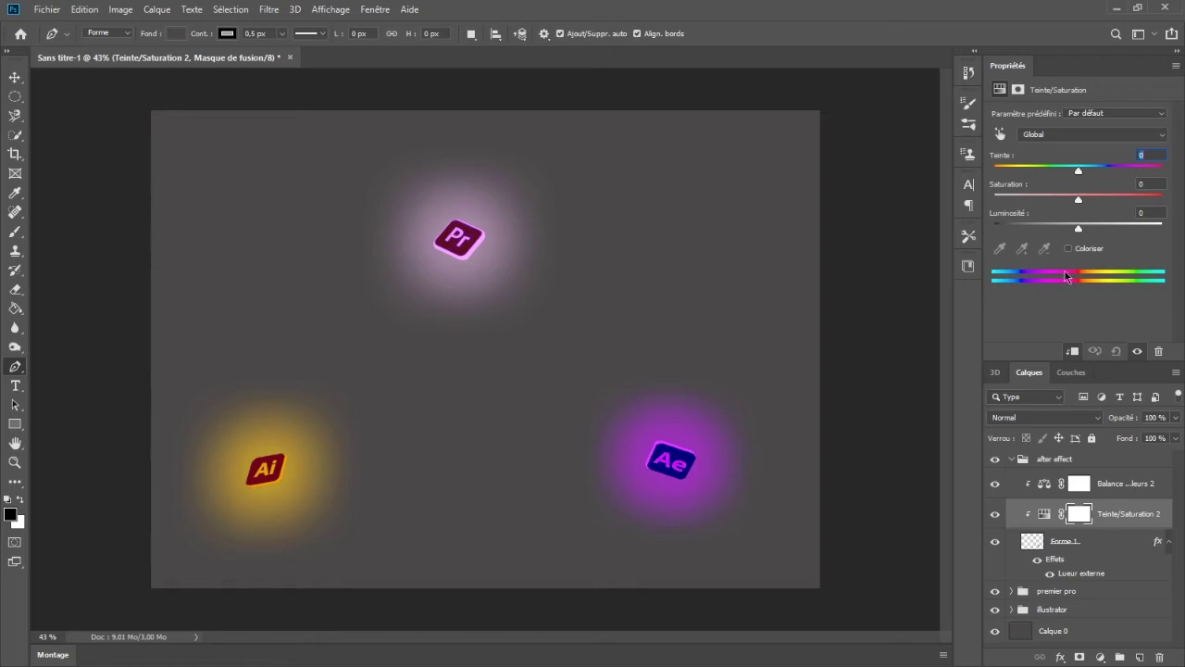
drag(1062, 198, 1183, 204)
mouse_move(1079, 228)
mouse_down()
mouse_move(1107, 227)
mouse_move(1022, 228)
mouse_move(1056, 229)
mouse_up()
drag(1161, 200, 1114, 171)
text(0)
drag(1154, 214, 1105, 191)
text(0)
drag(1079, 230, 1046, 232)
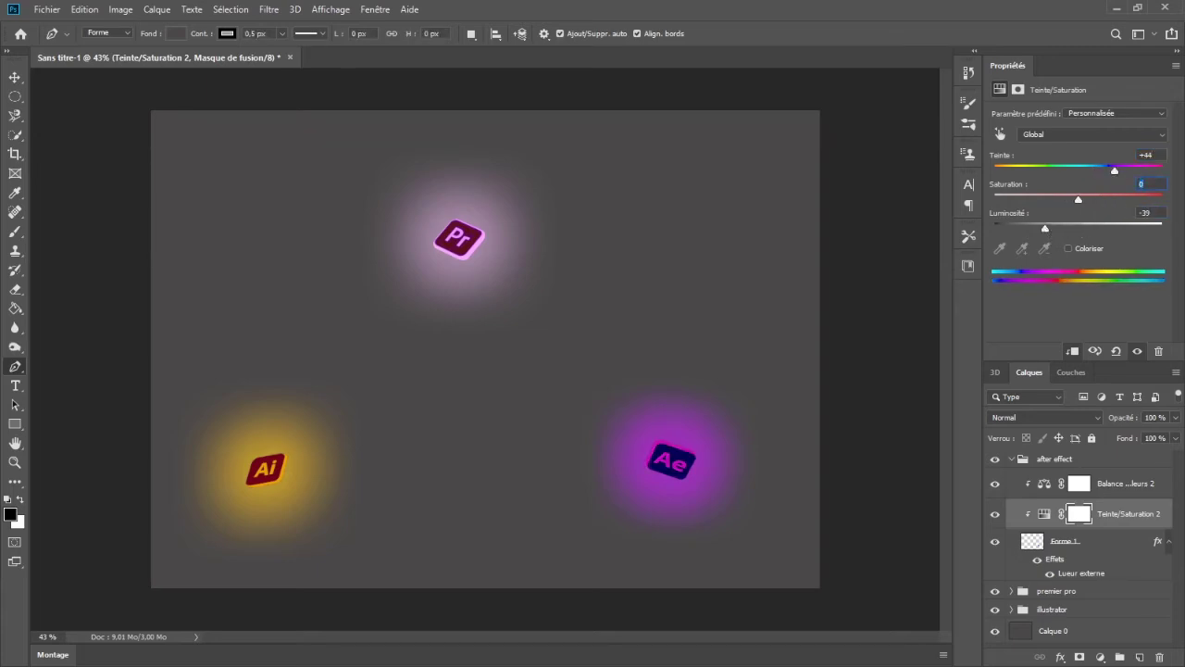
- Rename the Ae icon layer "after effect" and collapse its group
double_click(1064, 542)
text(after effect)
key(Return)
click(1010, 461)
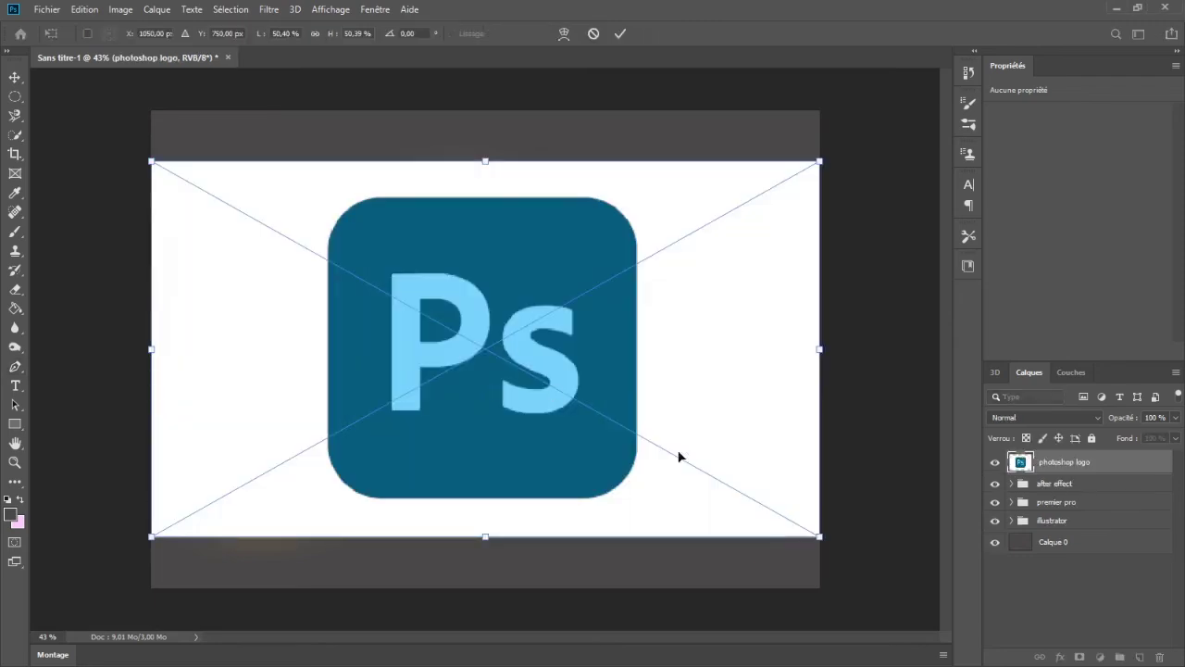
- Place the photoshop logo image, copy its rounded-square Ps logo to its own layer, and delete the placed original
key(w)
key(Return)
mouse_move(371, 233)
mouse_down()
mouse_move(352, 278)
mouse_move(519, 380)
mouse_up()
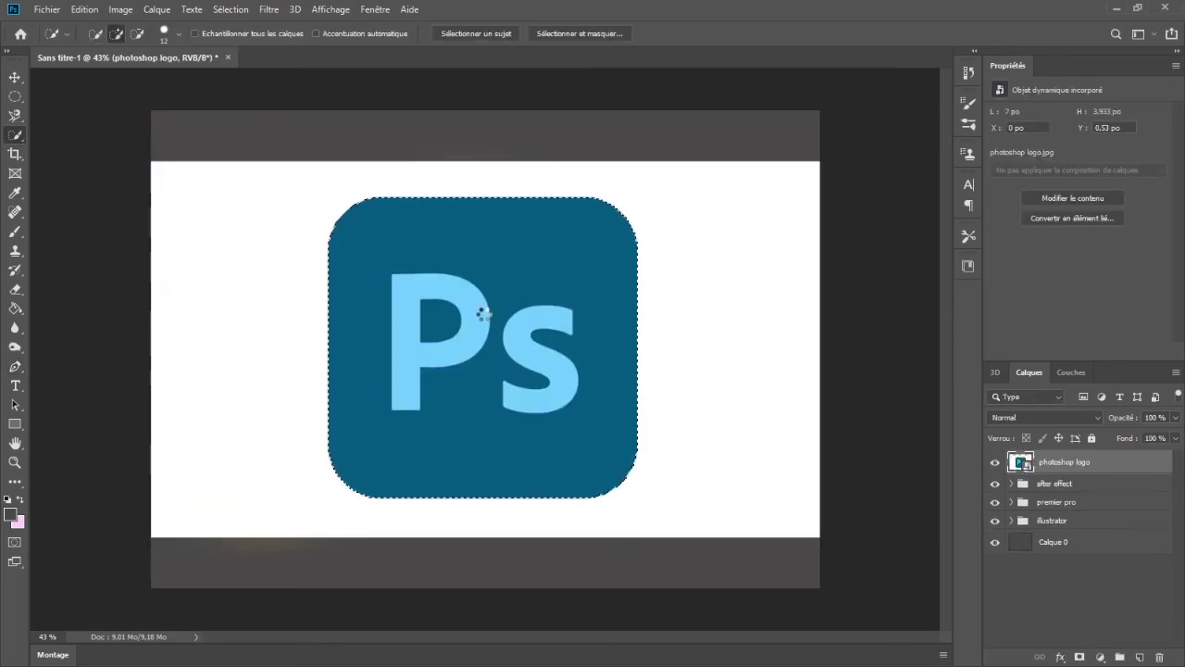
key(ctrl+j)
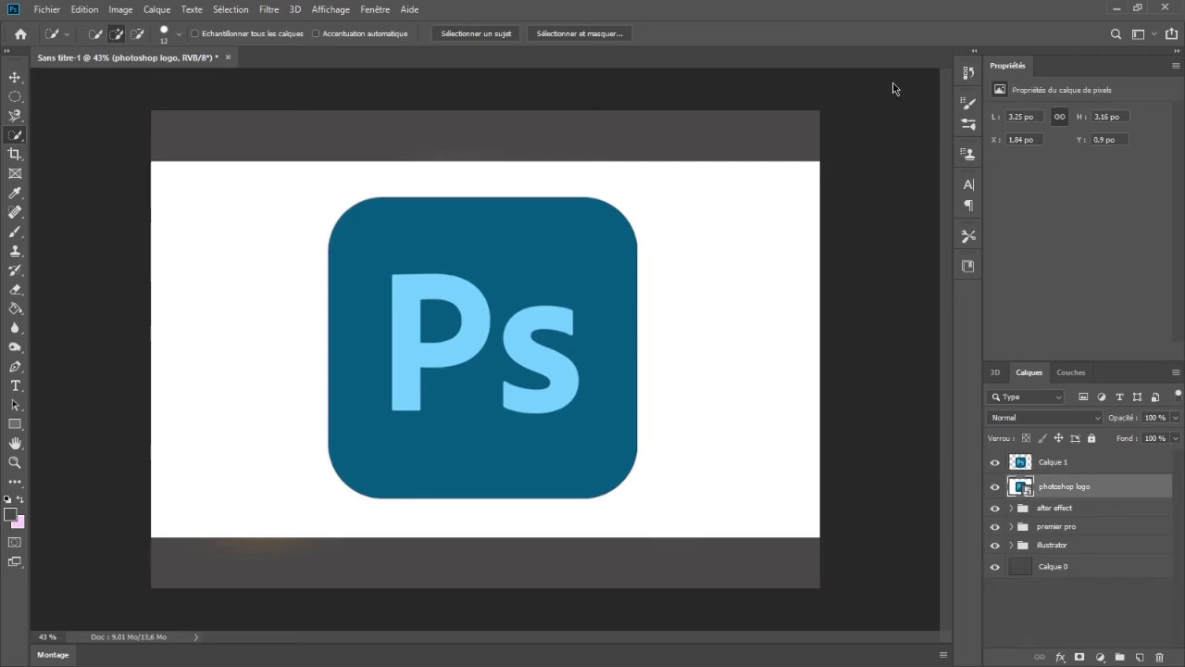
key(Delete)
key(p)
scroll(383, 219, up, 3)
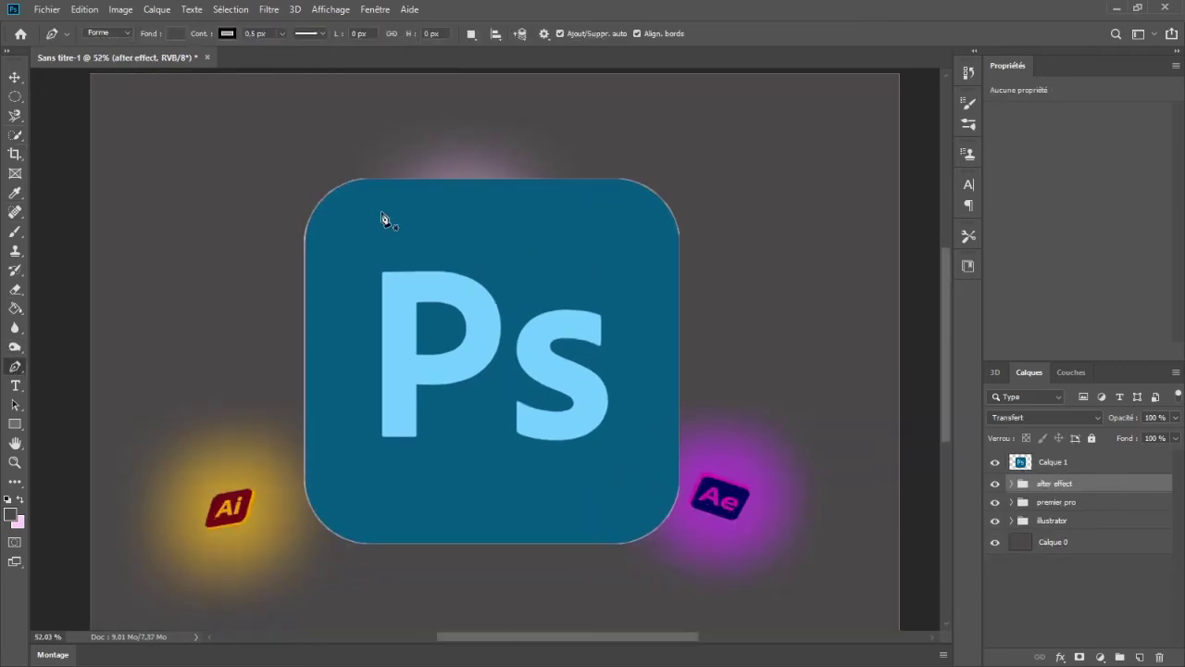
click(367, 176)
drag(294, 245, 295, 259)
drag(287, 308, 290, 306)
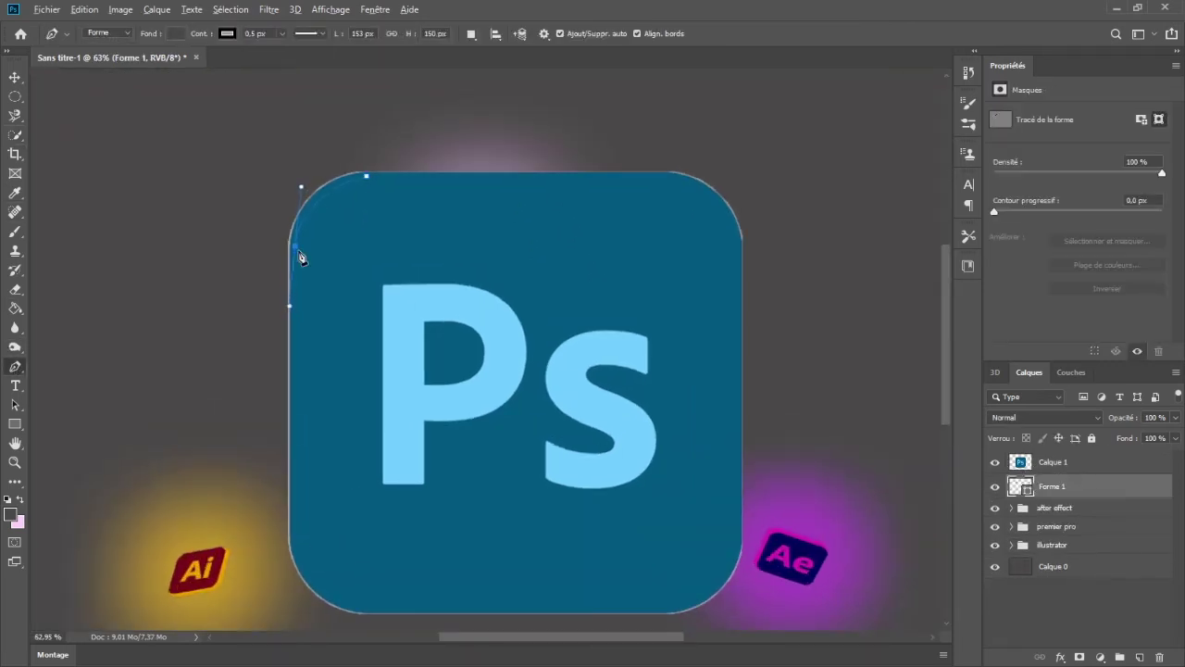
click(292, 538)
click(363, 613)
drag(421, 621, 423, 621)
alt+click(361, 610)
click(672, 612)
drag(673, 612, 671, 609)
drag(738, 563, 738, 519)
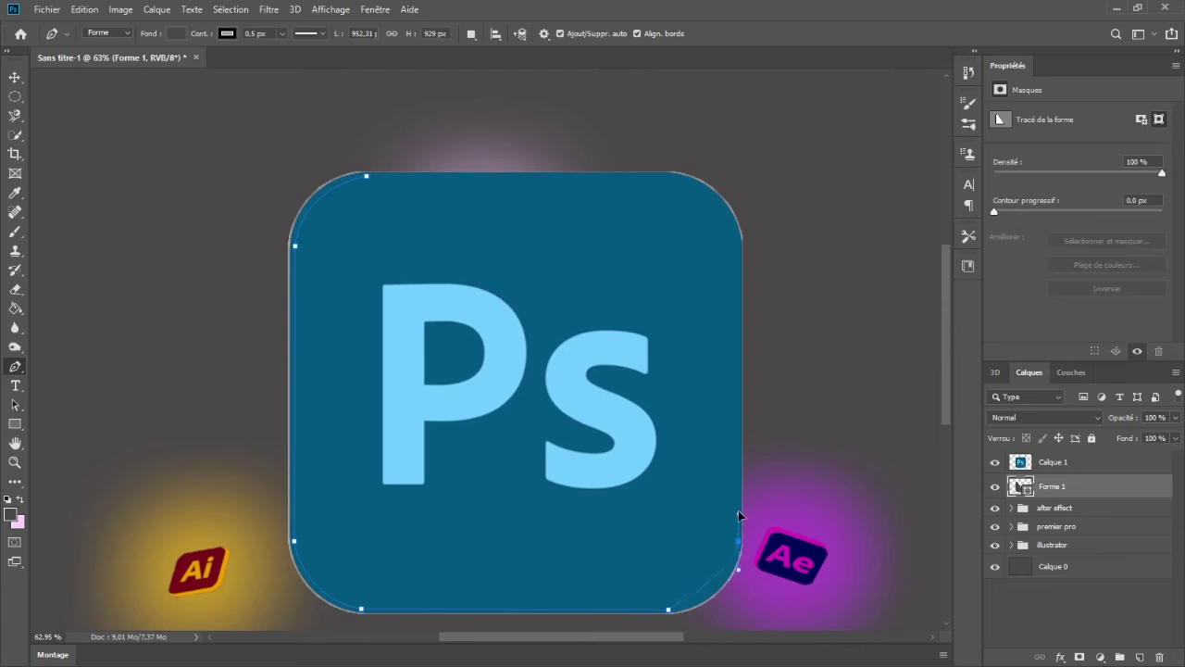
alt+click(738, 542)
click(738, 243)
drag(669, 176, 662, 181)
click(369, 177)
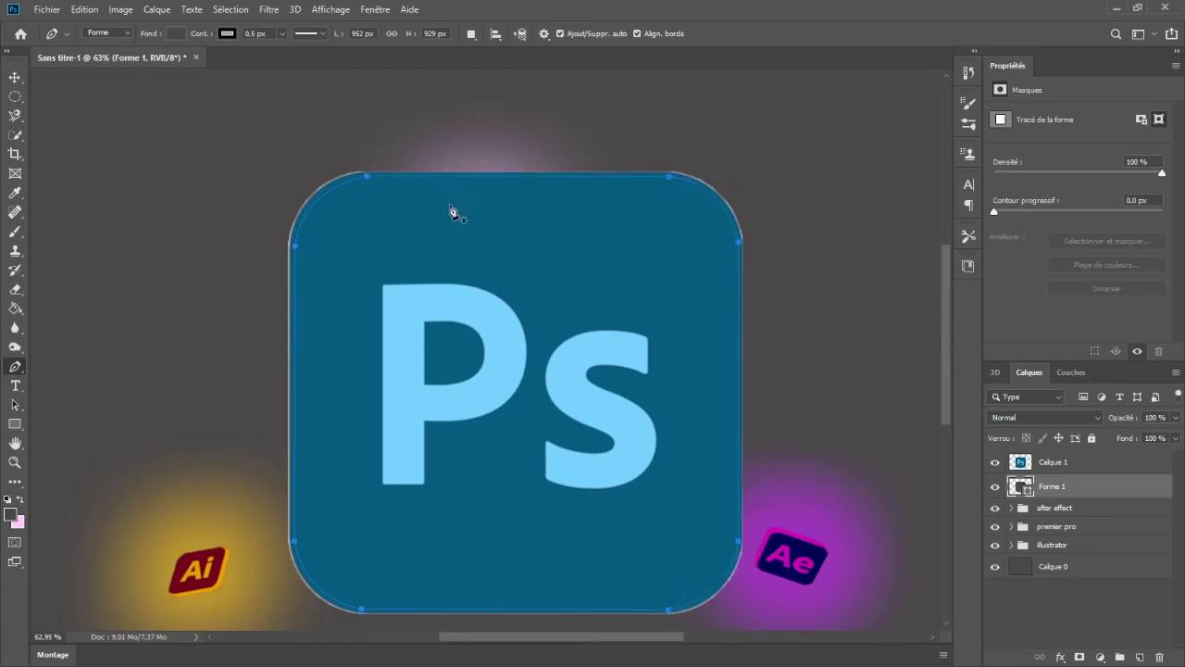
click(1092, 484)
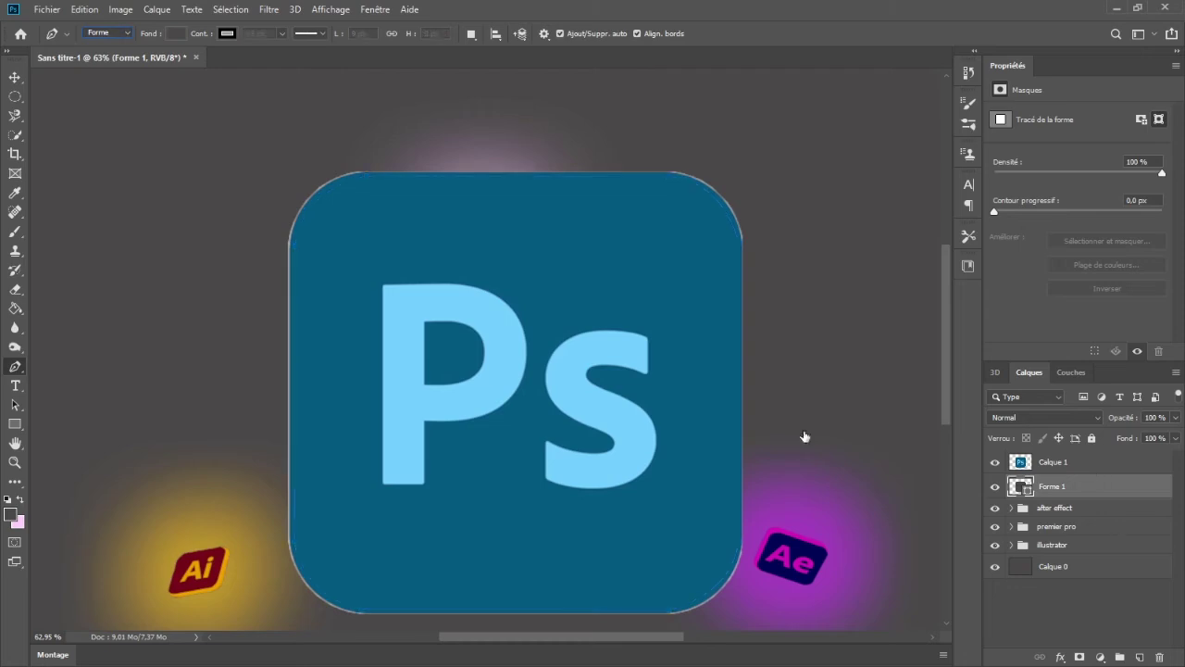
- Set the Pen tool to draw paths (Tracé) instead of shapes
click(1065, 462)
click(111, 33)
click(116, 62)
- Delete the Forme 1 shape layer traced around the Ps logo
click(1064, 486)
click(360, 174)
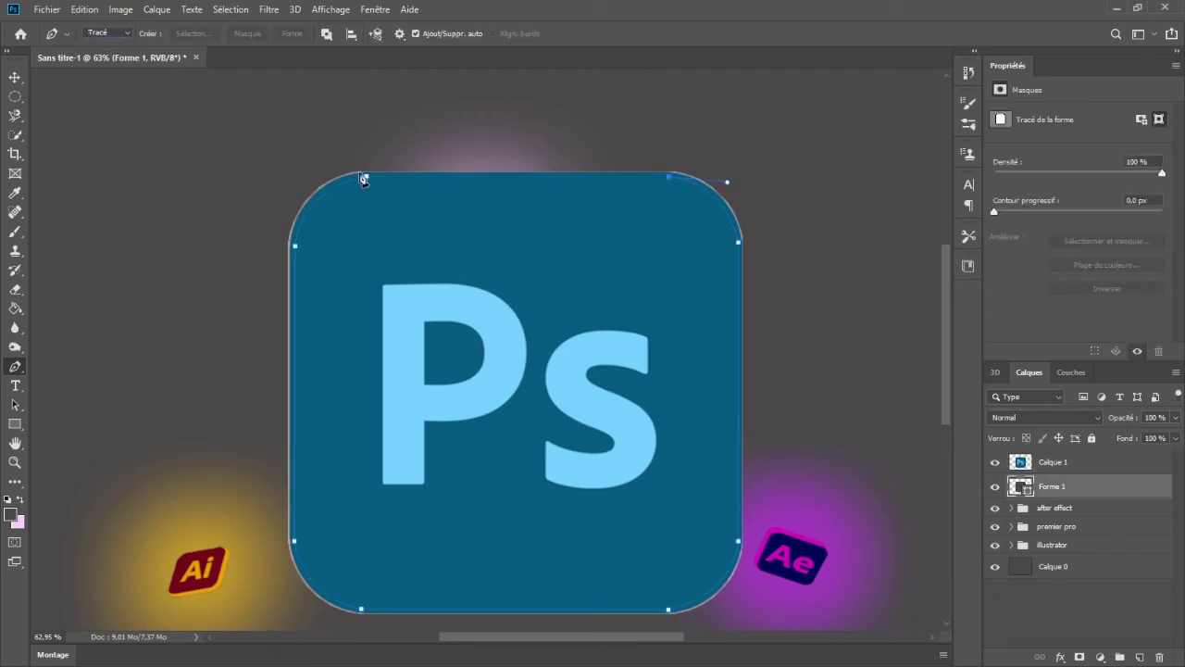
click(1138, 507)
click(1138, 487)
key(Delete)
- Trace a closed path with the Pen tool just inside the edge of the Ps logo's rounded square on Calque 1
click(1062, 461)
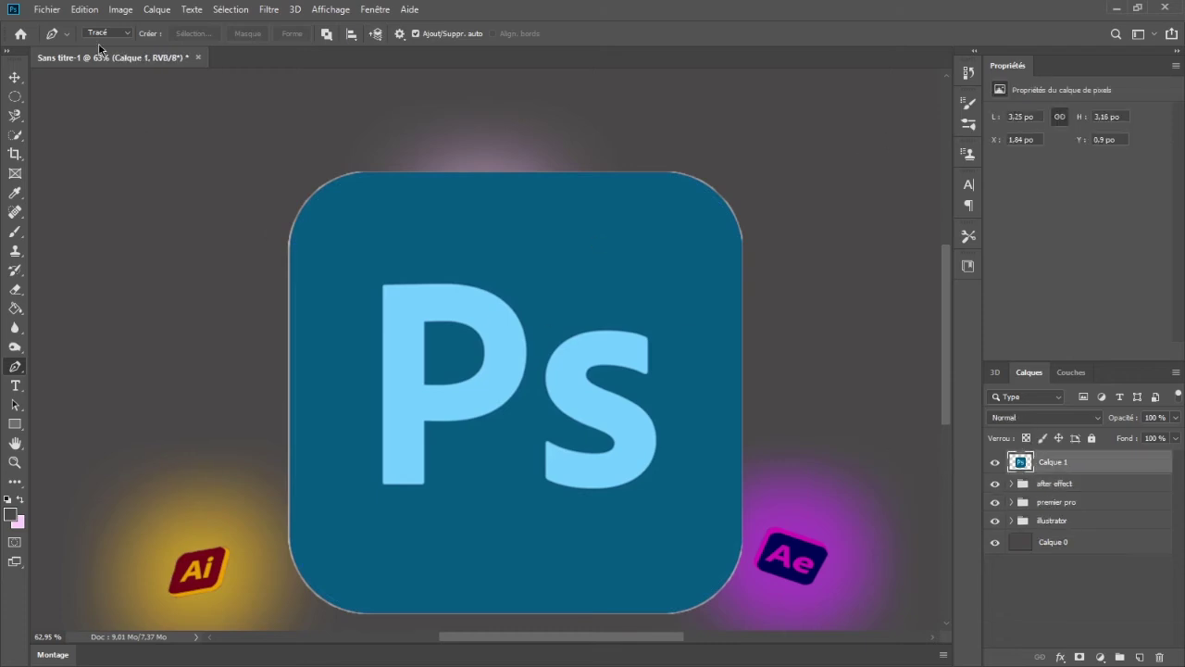
click(361, 175)
click(293, 544)
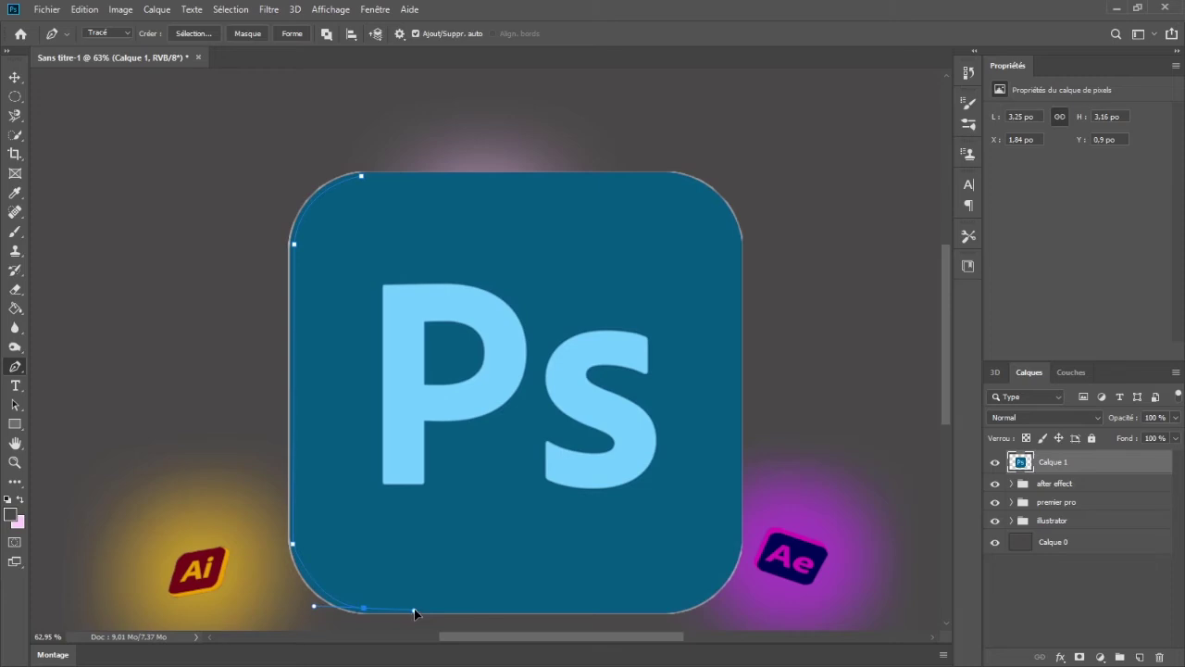
click(672, 610)
click(738, 238)
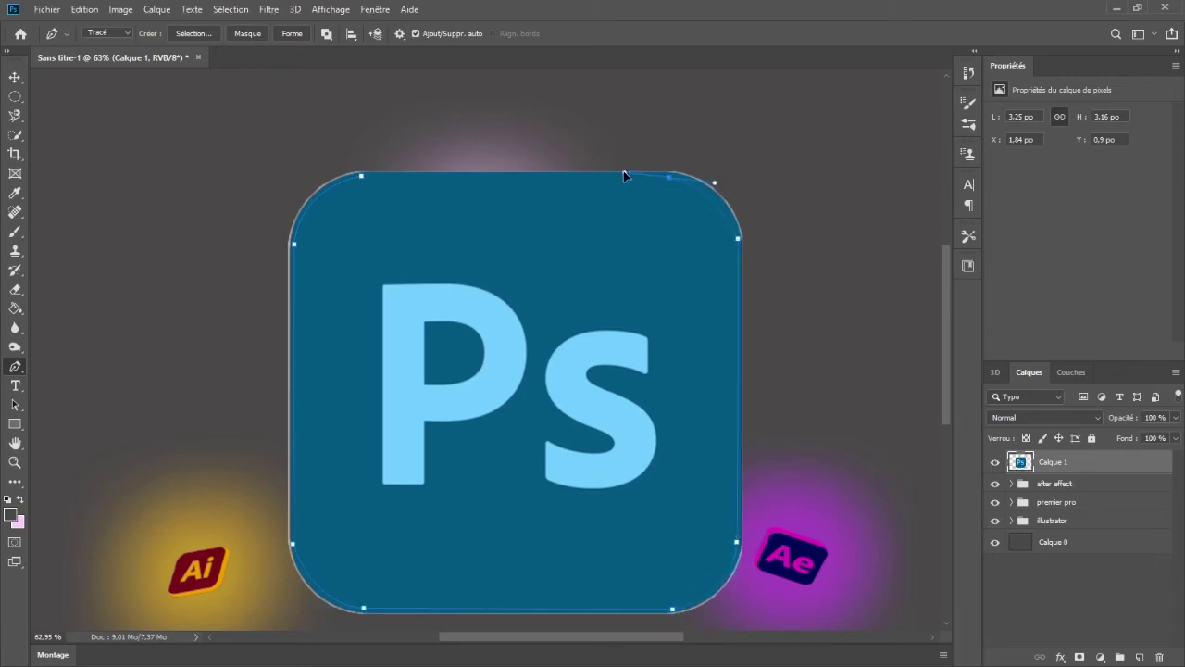
drag(610, 169, 650, 188)
click(362, 175)
- Turn the traced path into a selection, copy the Ps logo to its own layer, and delete Calque 1
key(i)
click(669, 198)
key(ctrl+j)
click(1074, 489)
key(Delete)
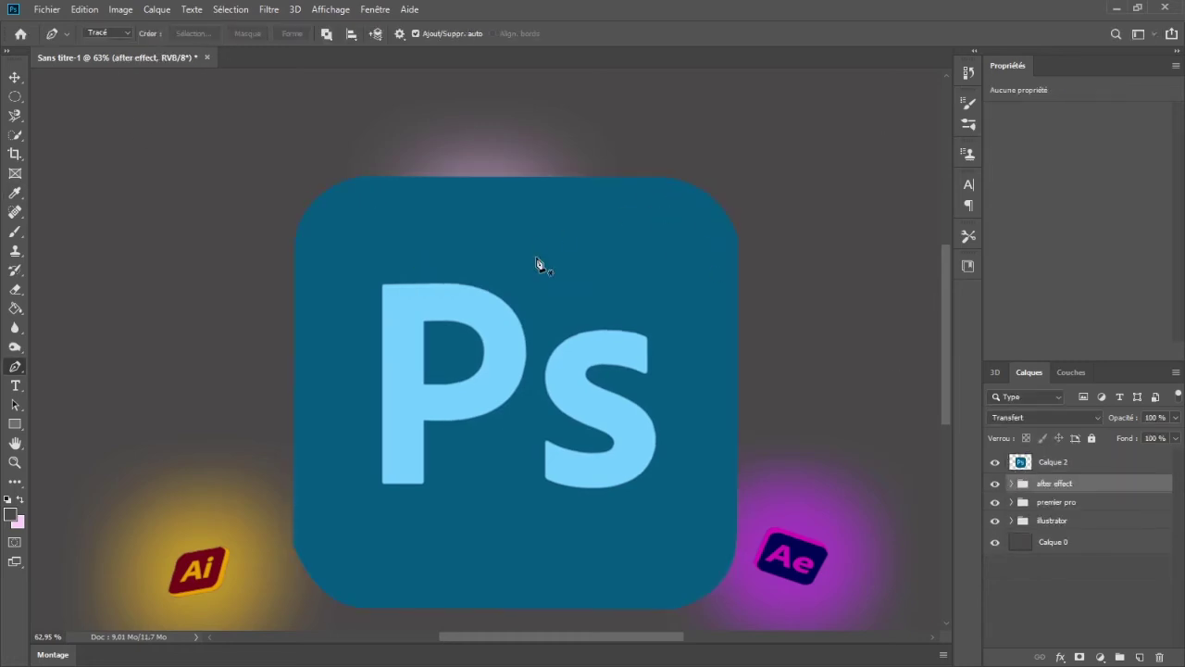
- Scale the Ps logo on Calque 2 to about 14% and place it between the Ai and Ae icons
scroll(519, 450, down, 3)
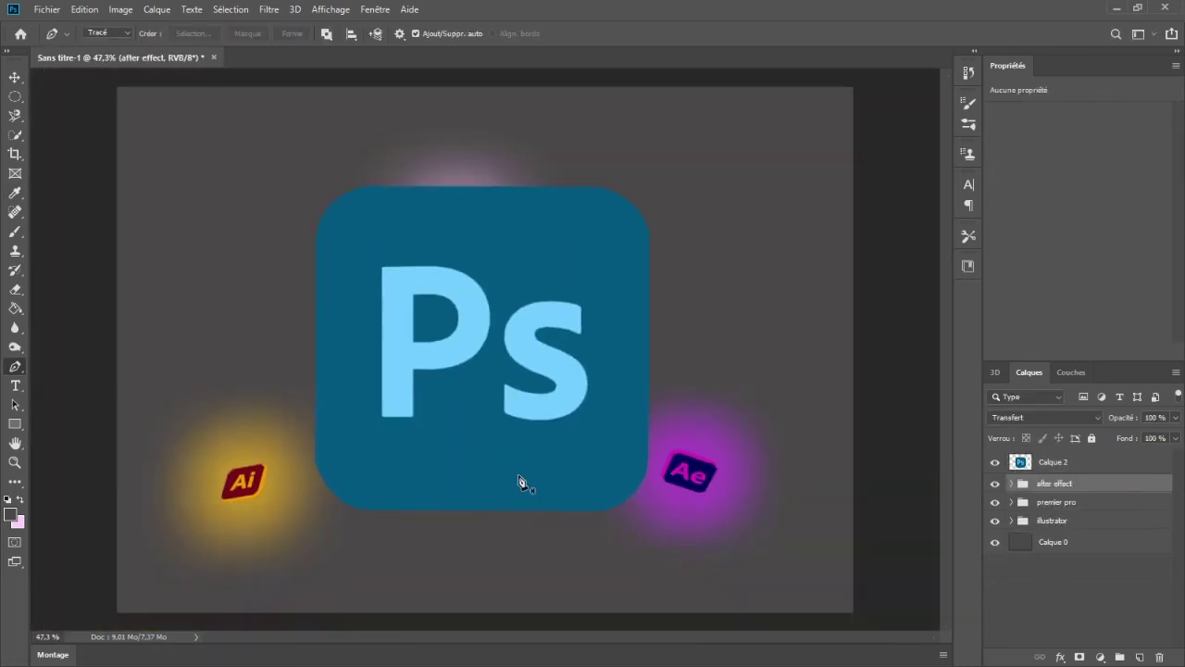
key(ctrl+t)
click(545, 446)
key(ctrl+t)
drag(316, 510, 510, 322)
drag(553, 281, 438, 520)
drag(534, 560, 466, 492)
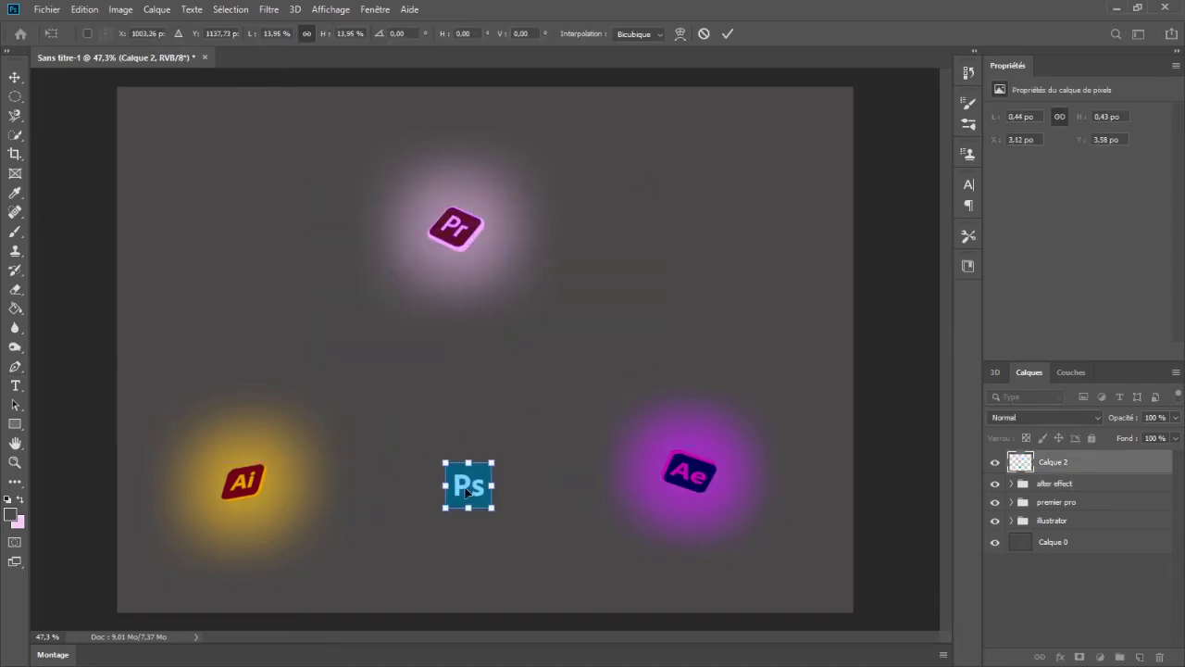
- Create a 3D postcard from the Ps logo layer and rotate it into a slanted view
click(995, 371)
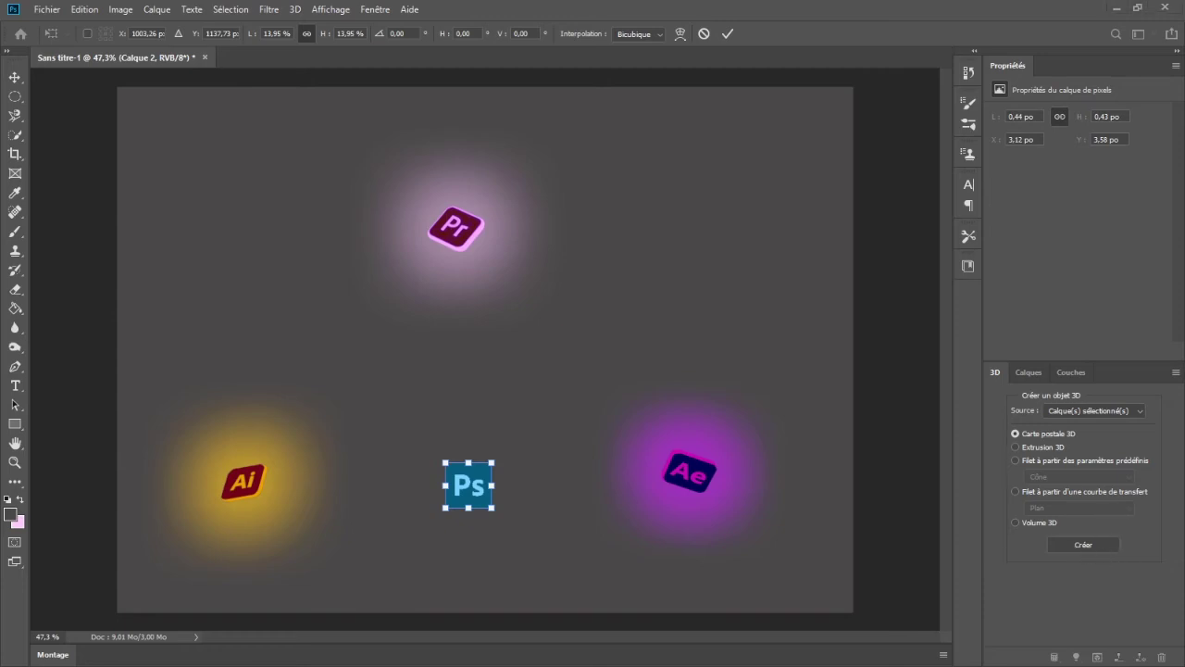
click(1082, 545)
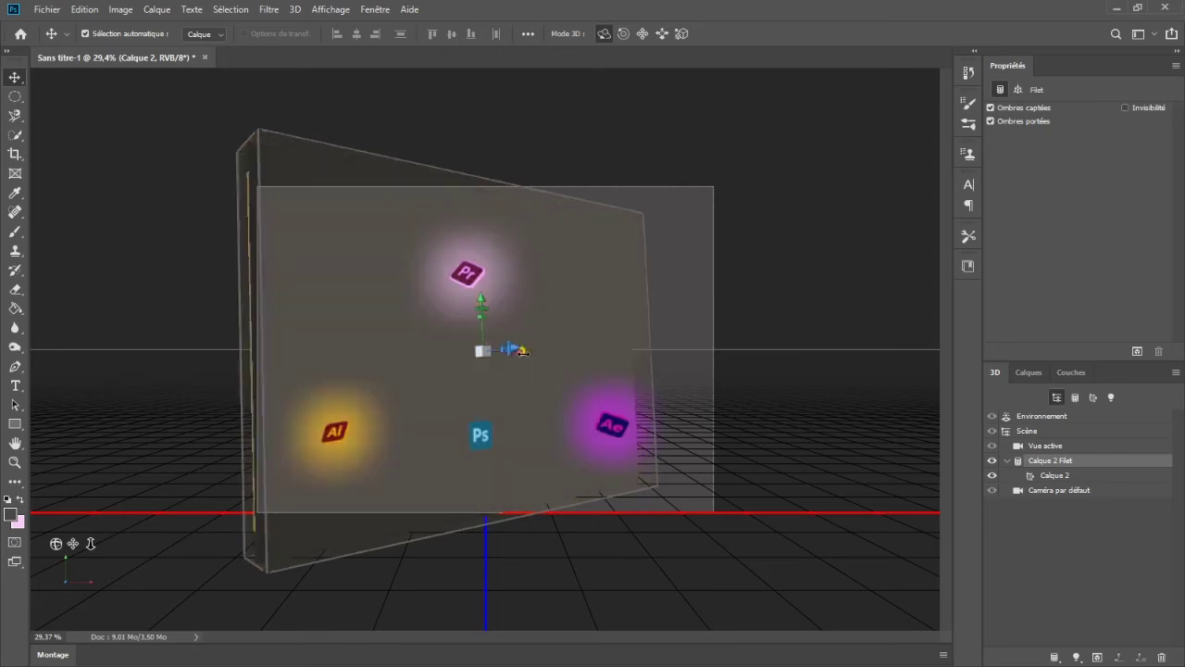
key(ctrl+z)
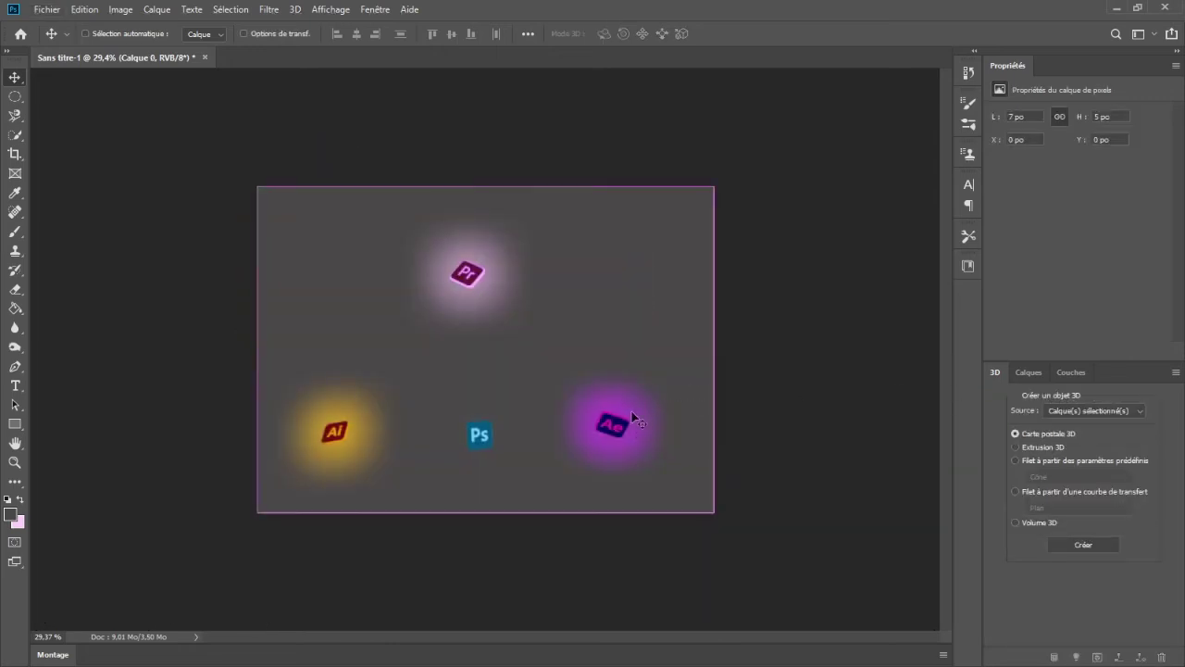
click(1026, 372)
click(1003, 374)
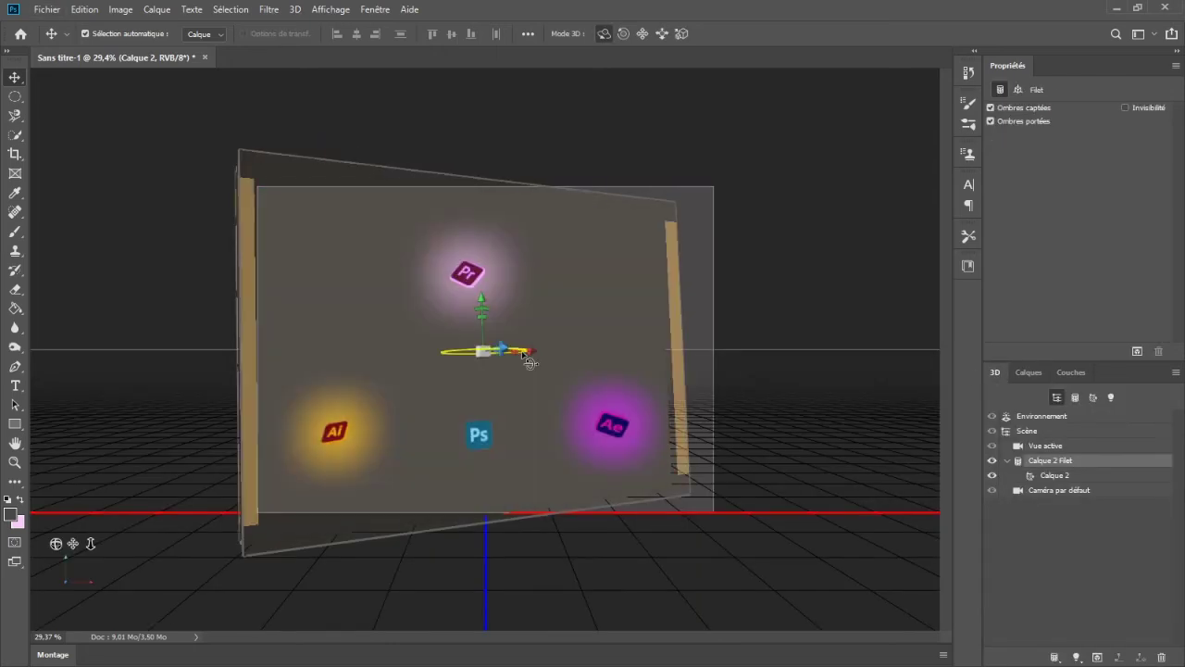
drag(511, 348, 505, 338)
- Convert the slanted Ps layer to a smart object and duplicate it with a small offset for the icon's thickness
click(1028, 372)
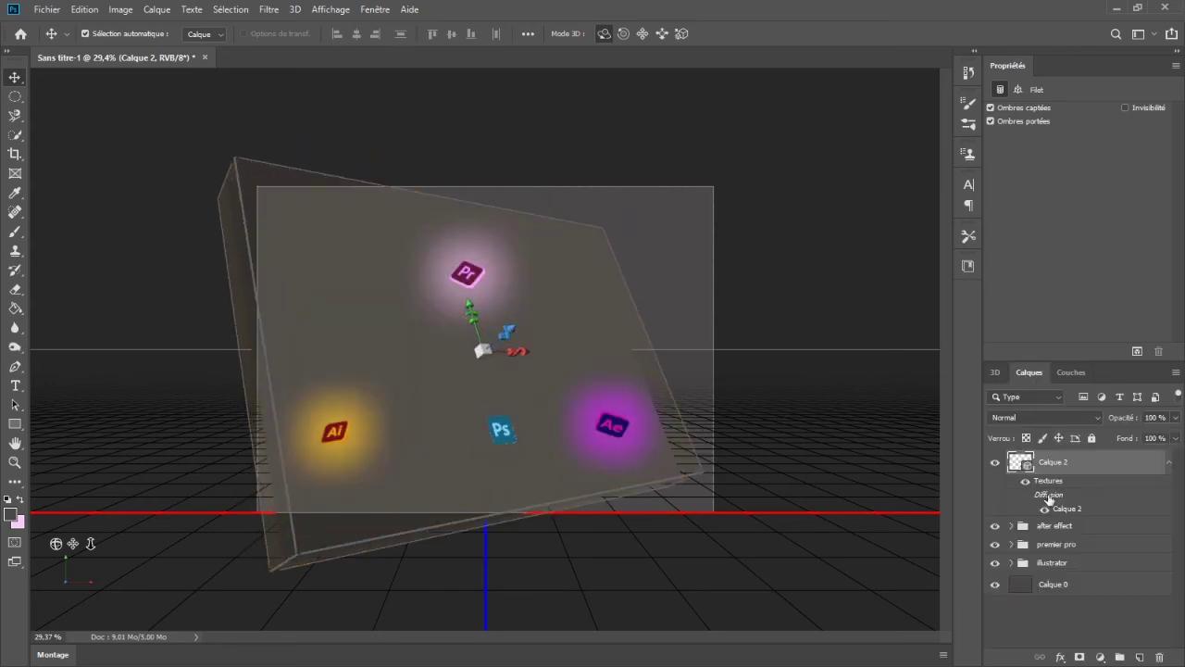
click(1050, 588)
drag(494, 444, 614, 494)
click(518, 412)
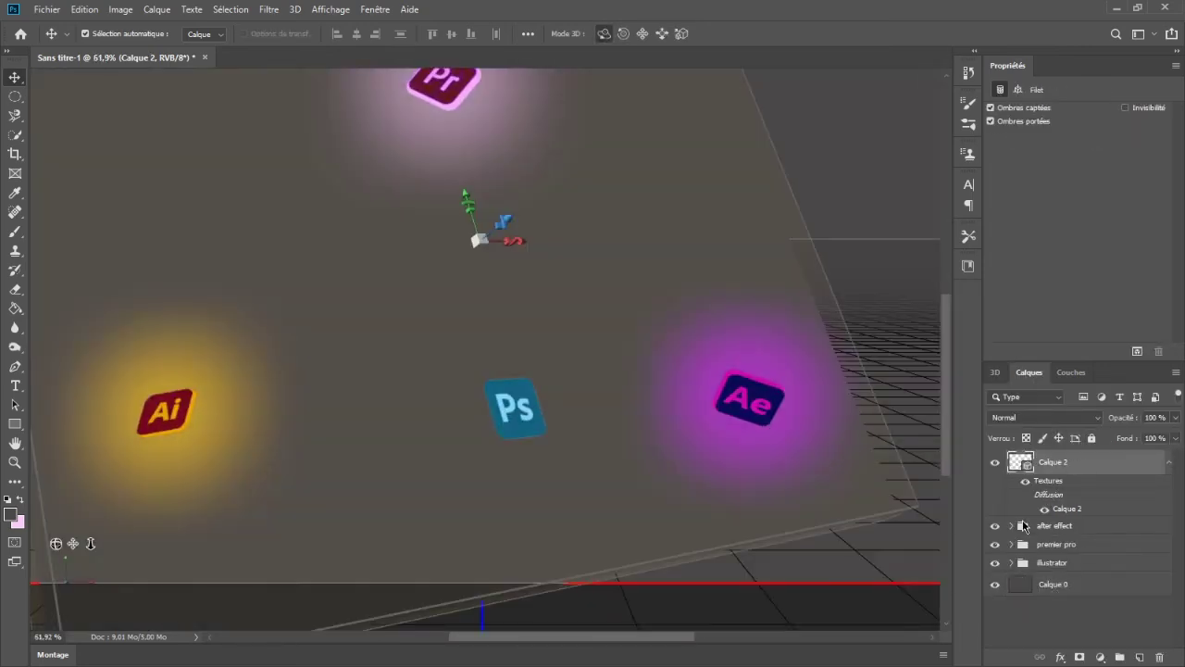
drag(518, 419, 543, 426)
scroll(546, 414, up, 3)
- Trace the side faces between the two offset Ps copies as a closed path with the Pen tool
key(p)
scroll(484, 370, up, 4)
drag(420, 340, 419, 408)
alt+click(422, 341)
drag(486, 575, 494, 589)
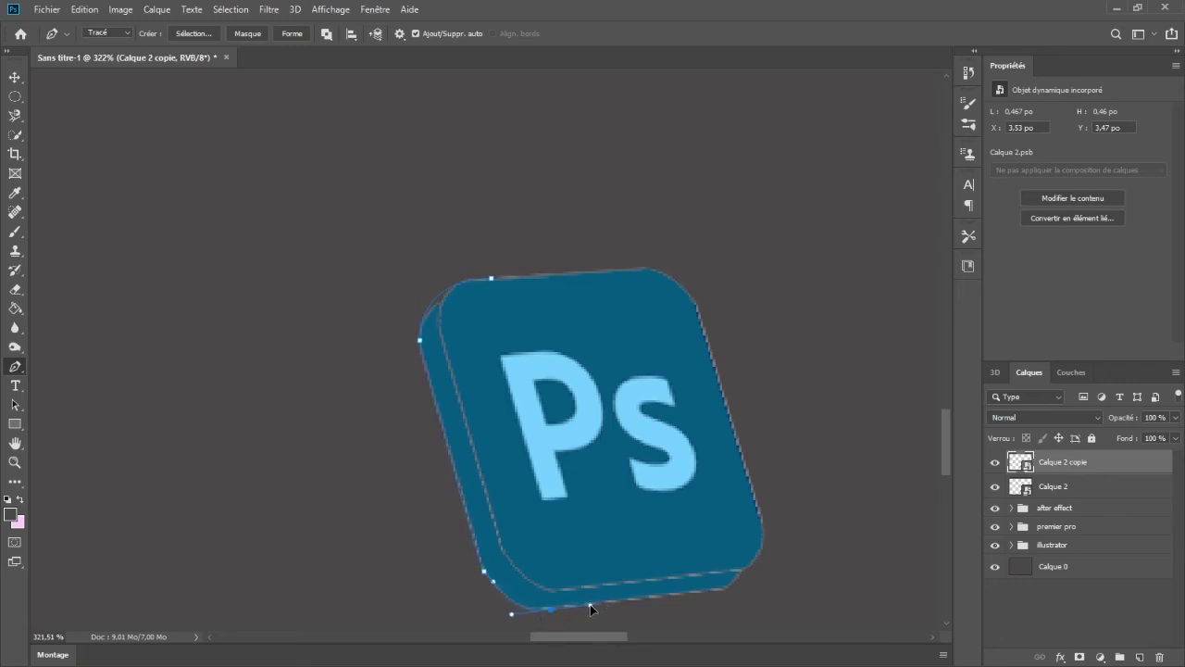
alt+click(551, 610)
click(725, 590)
alt+click(765, 528)
drag(738, 570, 708, 572)
scroll(611, 590, up, 3)
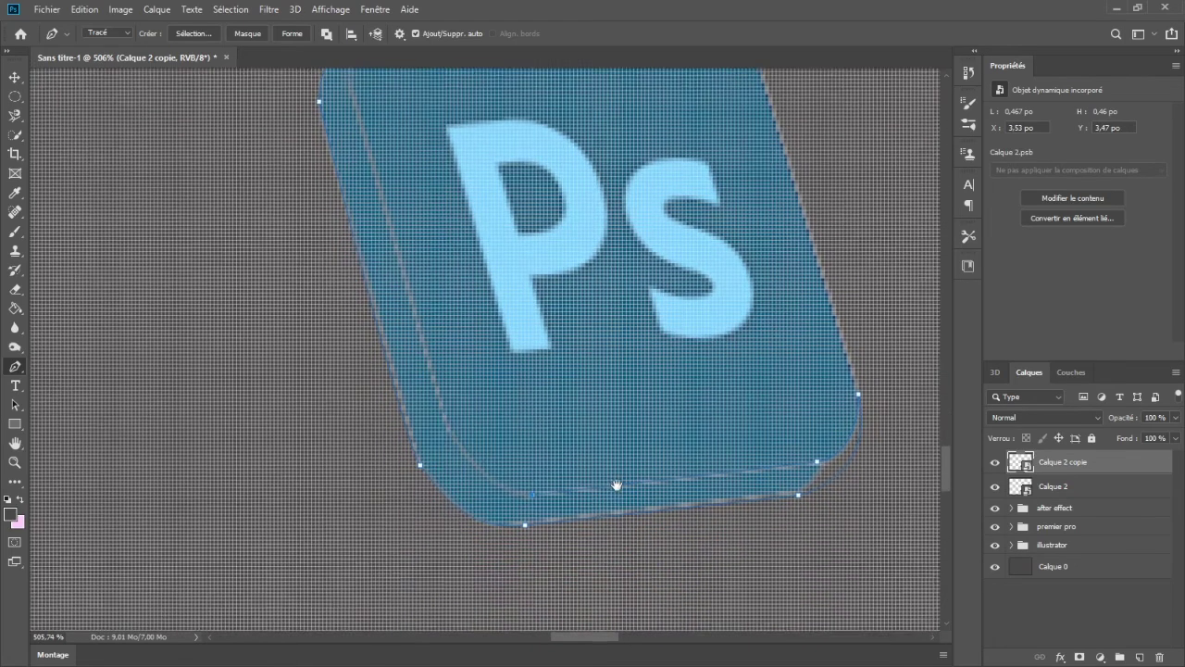
scroll(442, 414, down, 2)
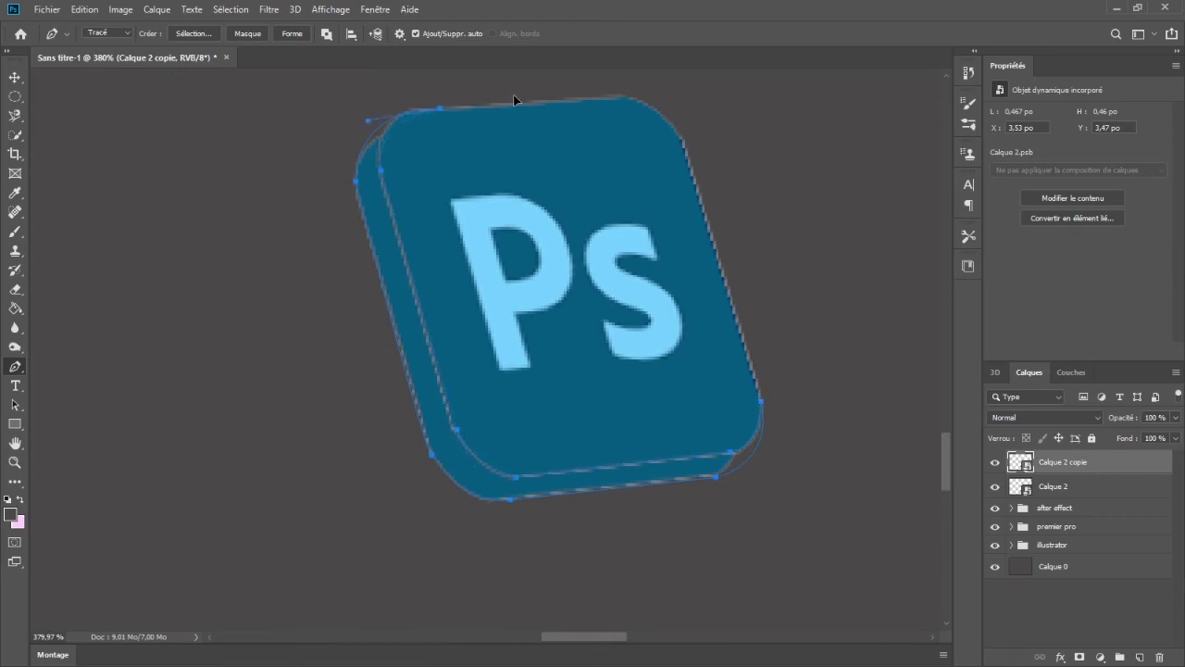
- Convert the side path to a shape with the logo's light blue as fill and no stroke
click(292, 34)
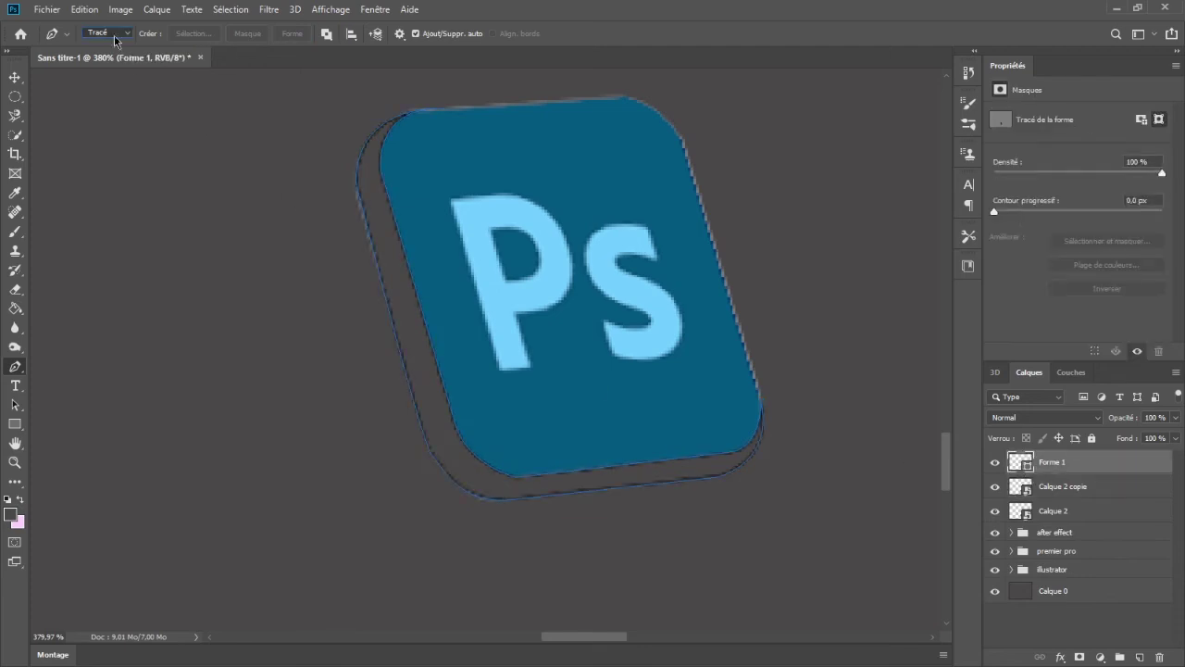
click(176, 34)
click(265, 61)
click(544, 247)
click(381, 282)
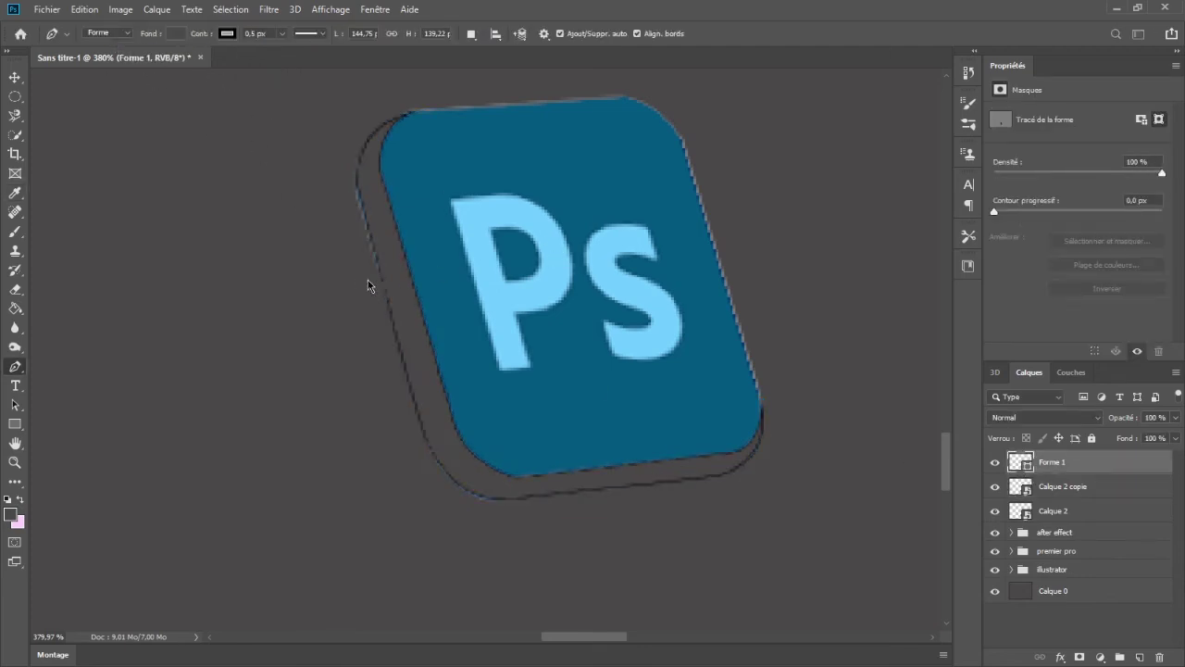
click(225, 34)
click(142, 67)
- Merge Forme 1 with both Calque 2 layers and shift the finished Ps icon slightly down and left
scroll(688, 278, down, 8)
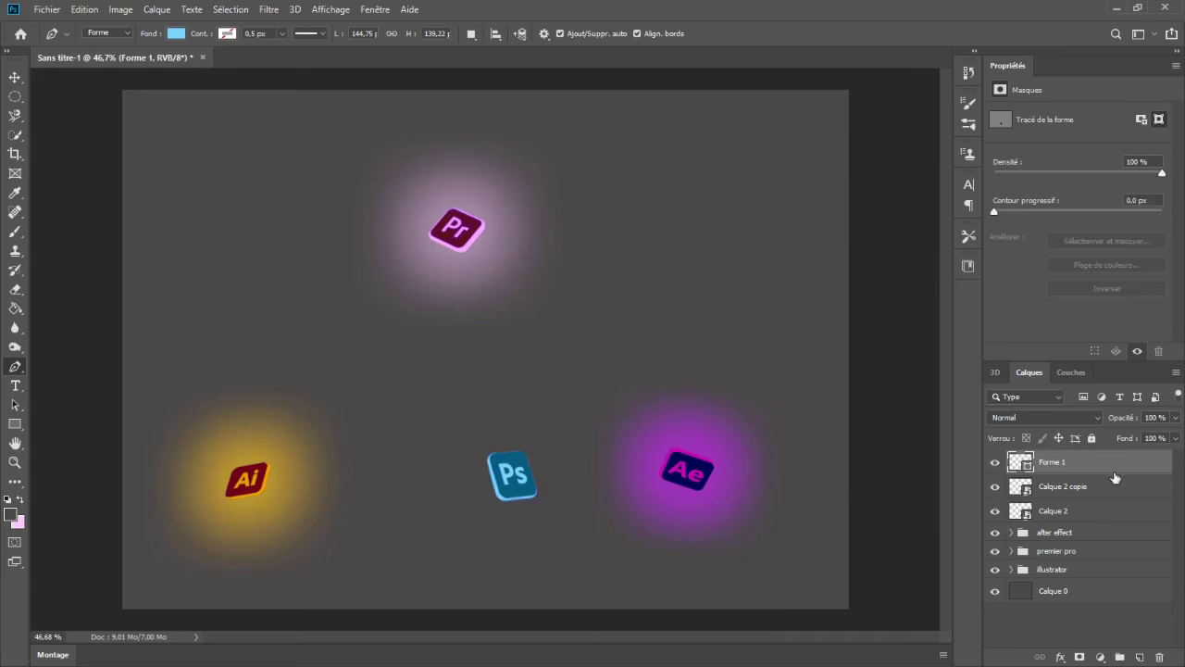
shift+click(1107, 509)
key(ctrl+e)
key(v)
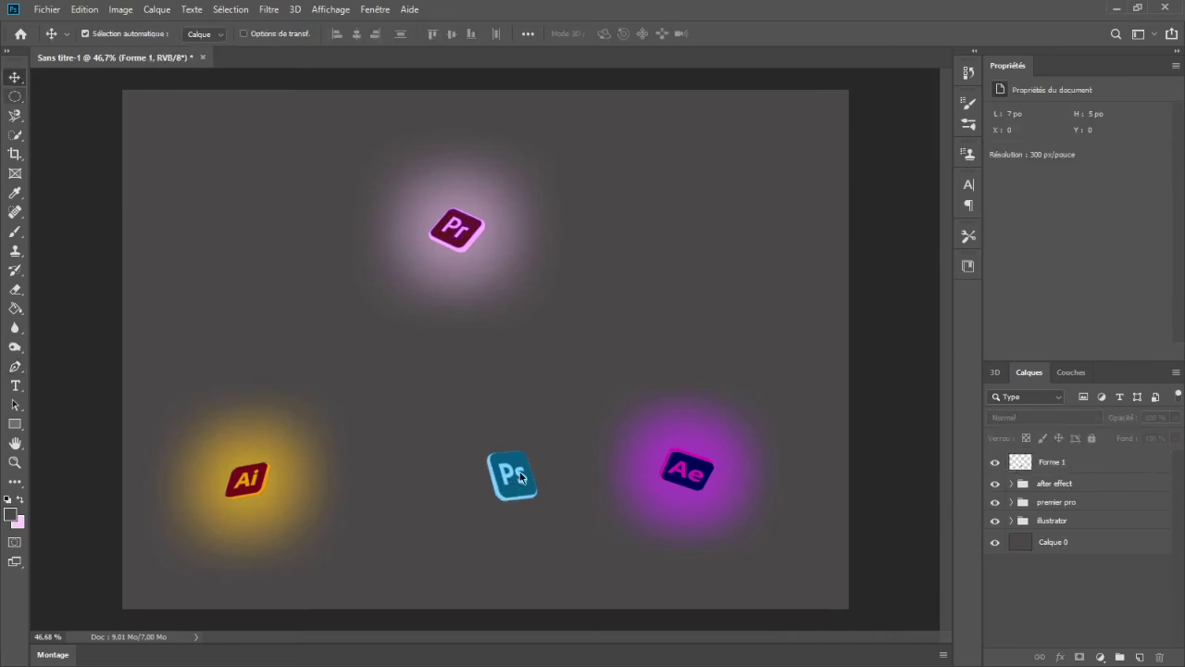
drag(501, 466, 489, 477)
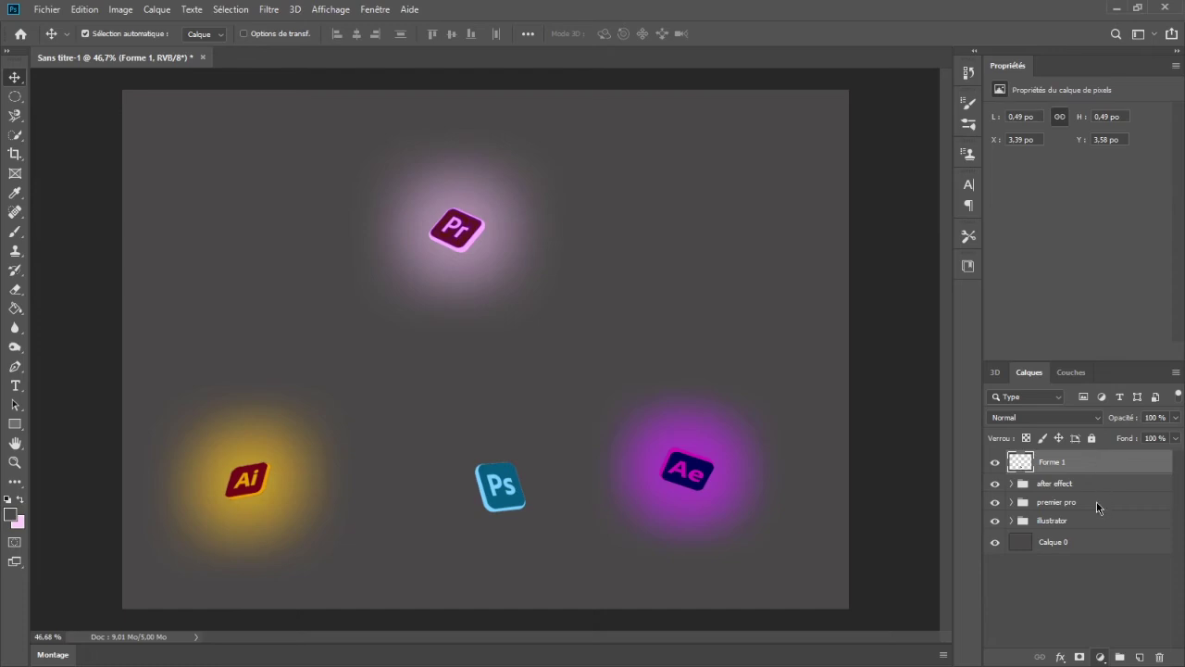
- Add a Hue/Saturation adjustment clipped to the Ps icon with saturation +84 and lightness -59
click(1089, 390)
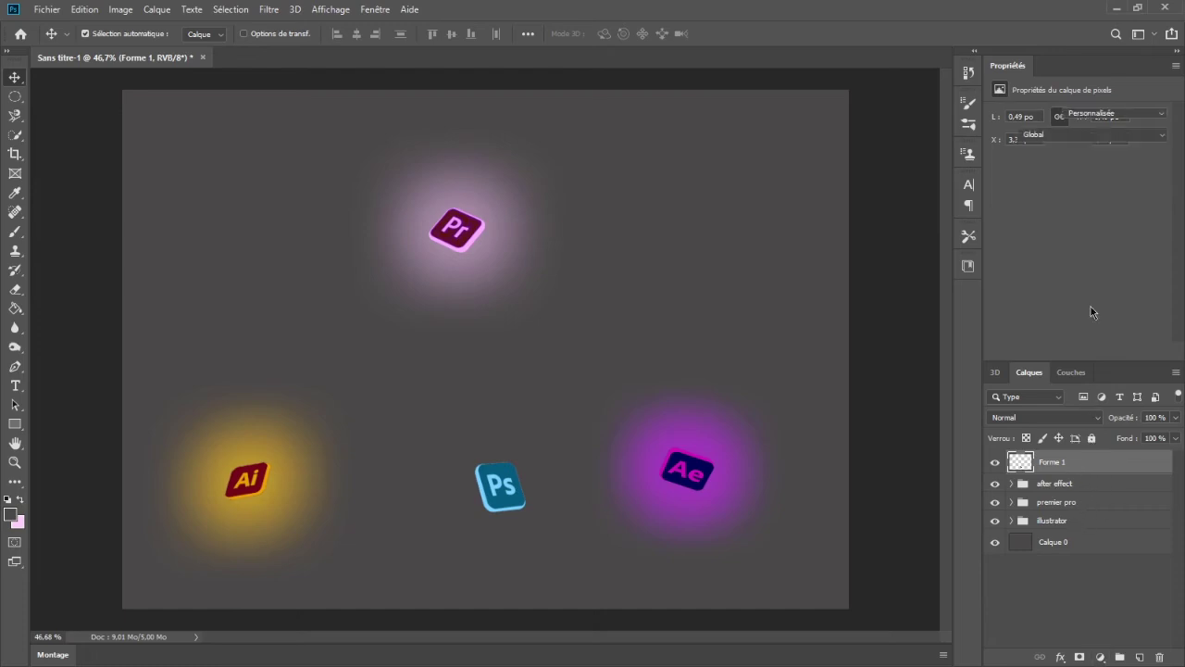
drag(1079, 200, 1107, 201)
click(1074, 354)
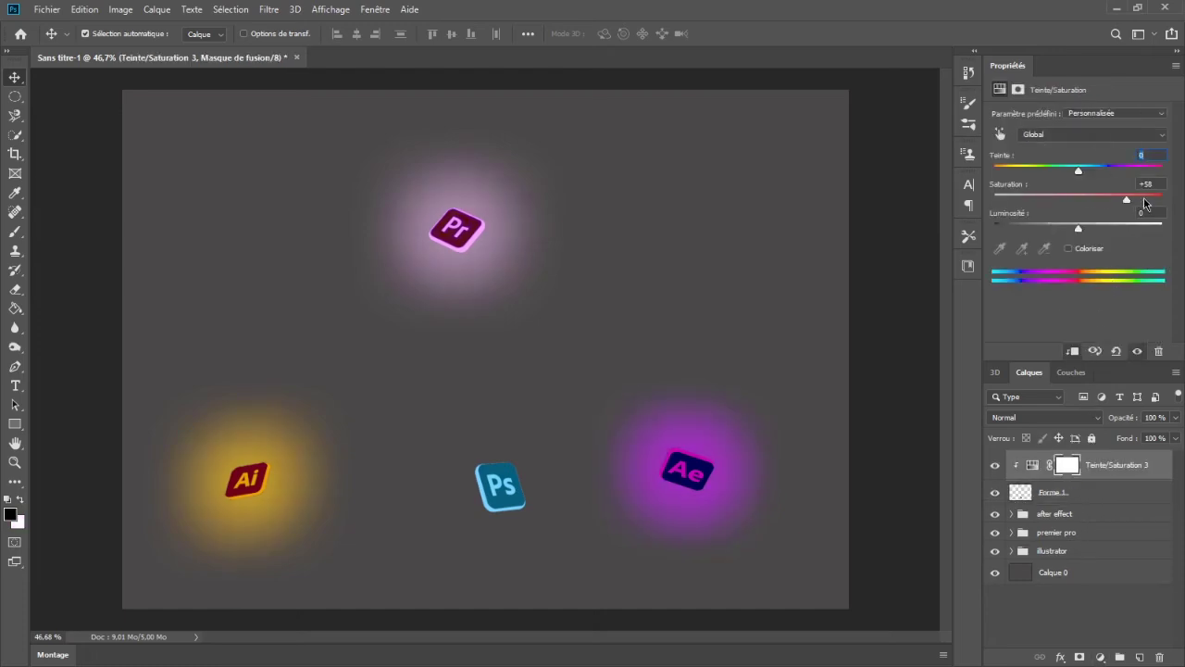
drag(1125, 216, 1131, 217)
drag(1077, 226, 1030, 227)
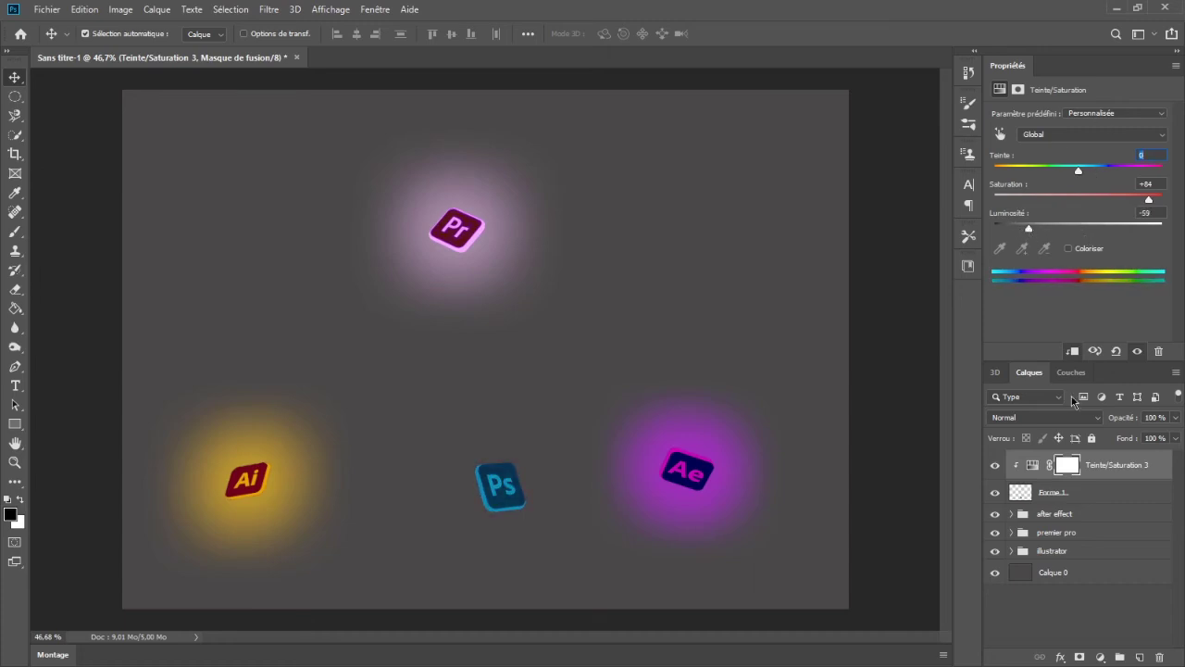
- Group the Ps icon layer with its Hue/Saturation adjustment and name the group "photoshop"
shift+click(1101, 488)
key(ctrl+g)
double_click(1053, 459)
click(1055, 601)
- Expand the layer groups and rename the Forme 1 icon layer "photoshop"
click(1012, 460)
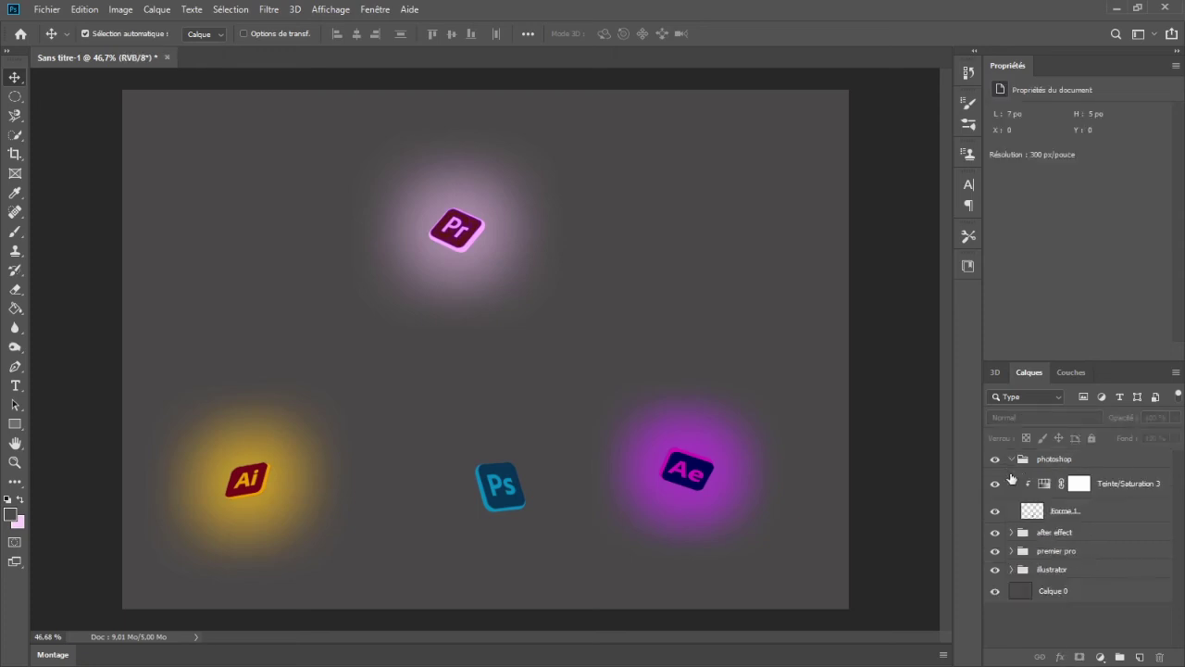
click(1011, 531)
scroll(1076, 577, down, 2)
click(1012, 609)
scroll(1014, 620, down, 3)
scroll(1028, 574, up, 4)
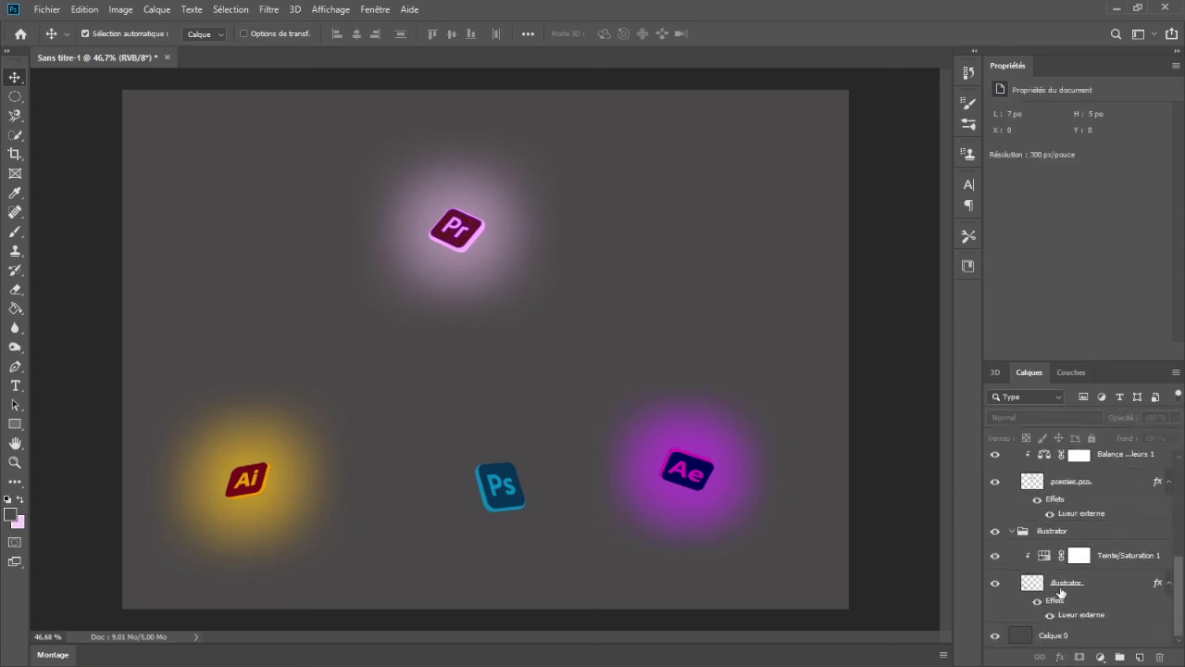
double_click(1066, 512)
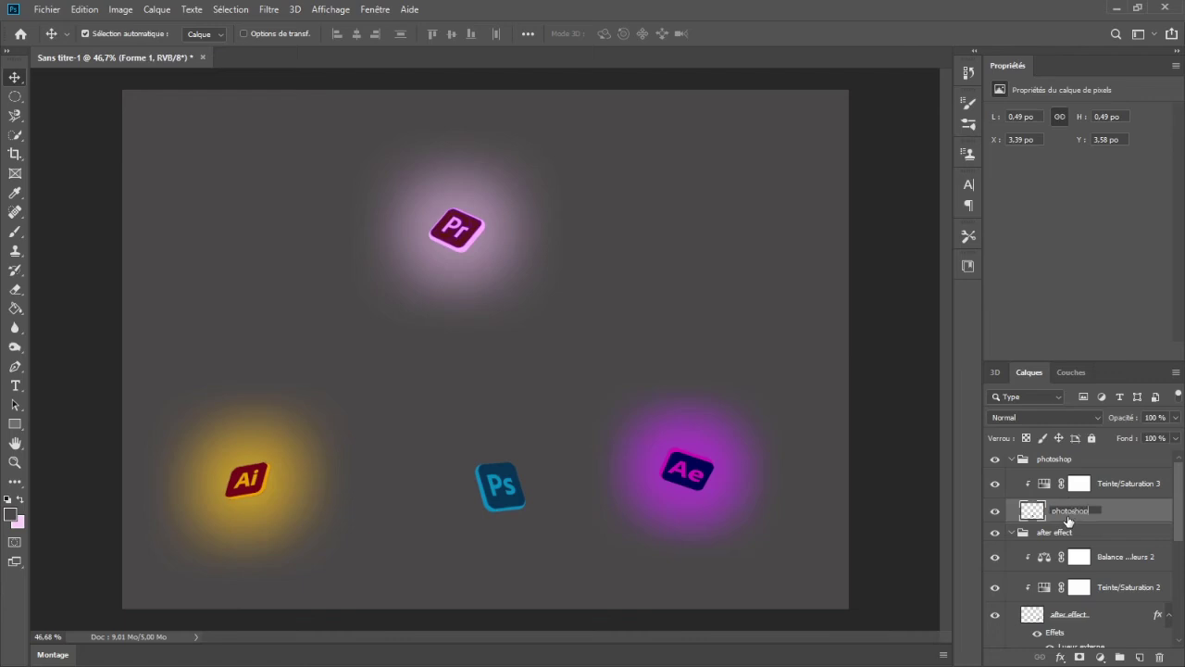
- Add an Outer Glow to the photoshop layer using a blue sampled from the Ps icon
click(1111, 510)
double_click(1111, 510)
click(572, 317)
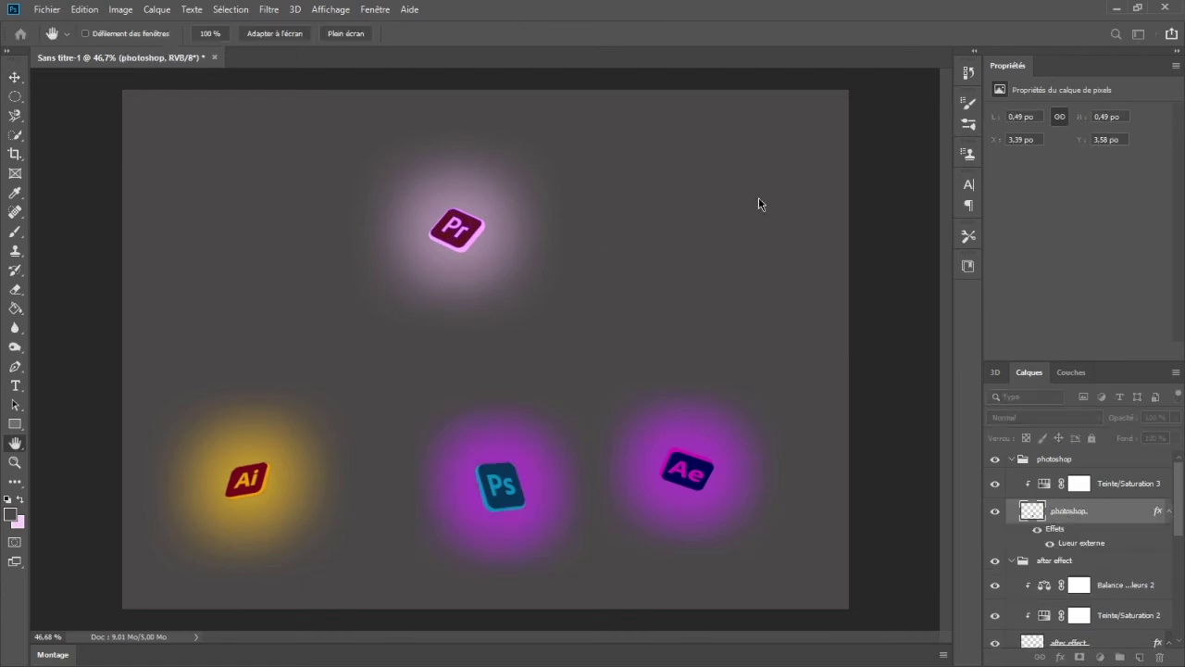
click(759, 202)
click(502, 480)
click(613, 342)
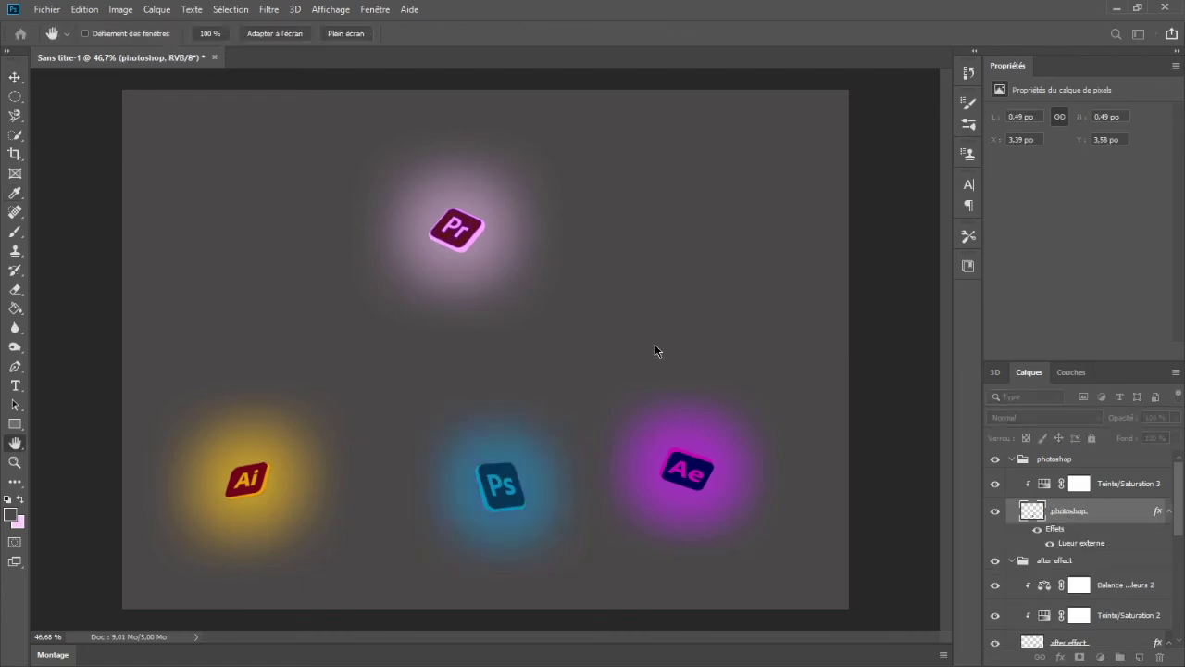
- Collapse the photoshop, after effect, premier pro and illustrator layer groups
key(v)
click(1012, 459)
click(1011, 477)
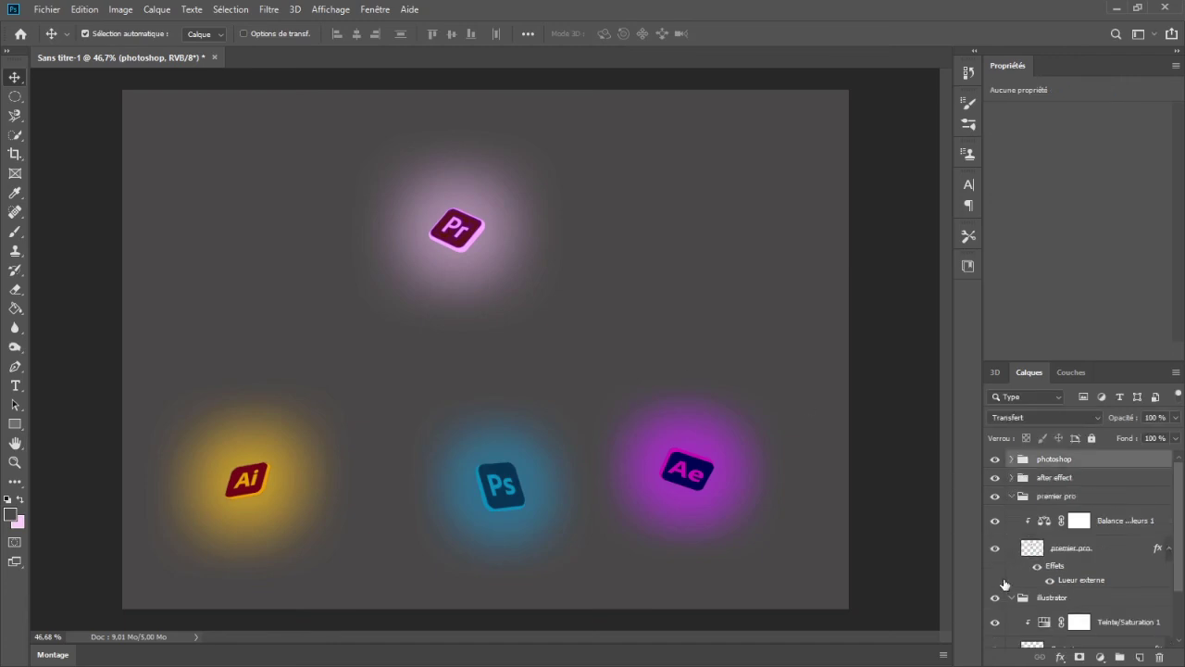
click(1048, 497)
click(1011, 496)
- Duplicate the photoshop, after effect, premier pro and illustrator groups together
shift+click(1090, 461)
ctrl+click(1100, 514)
key(ctrl+t)
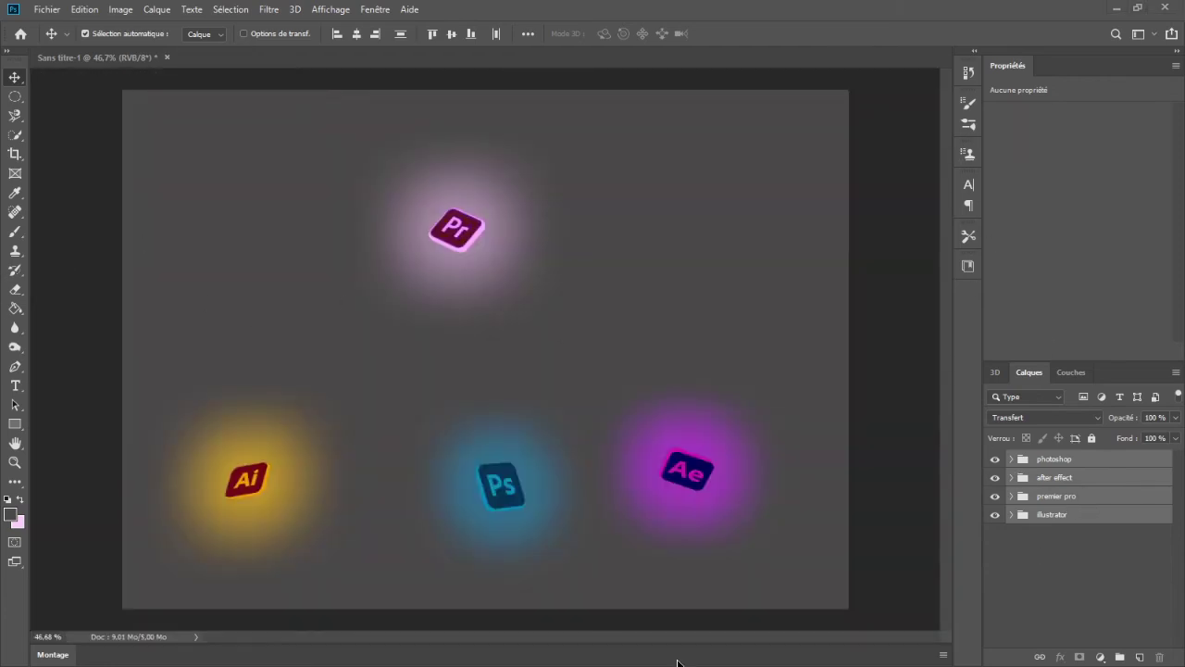
key(ctrl+e)
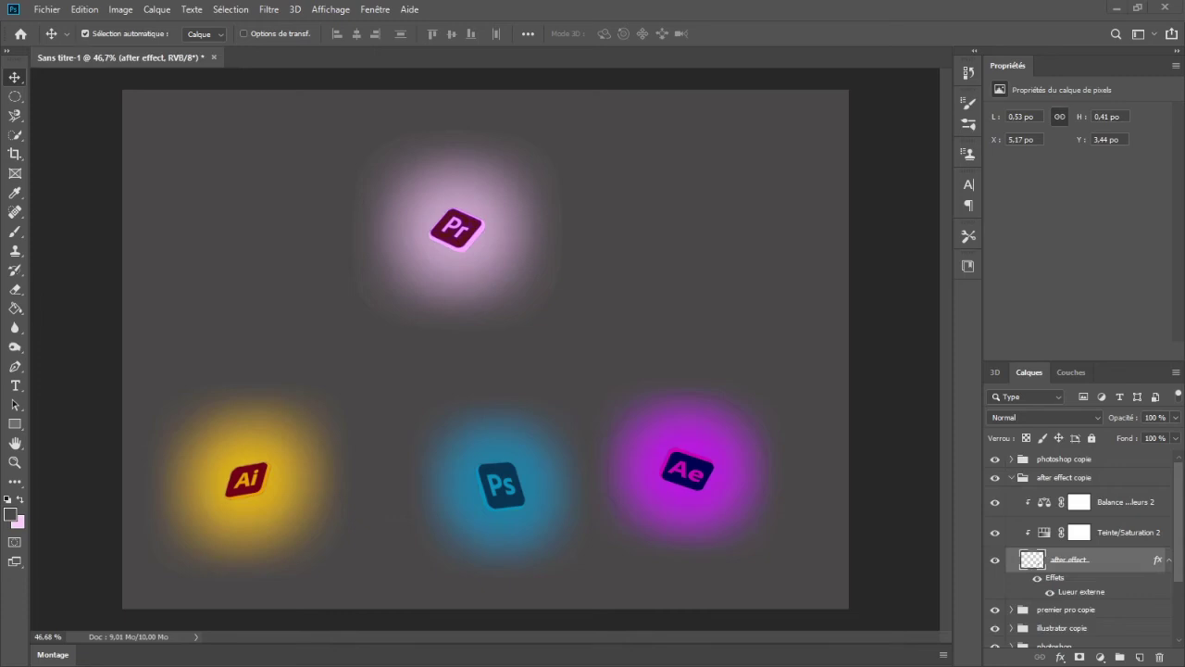
- Move the duplicate Ps icon to the canvas's upper right, rotate it, and scale it to about 75%
drag(510, 487, 742, 254)
key(ctrl+t)
drag(717, 309, 718, 268)
key(Return)
key(ctrl+t)
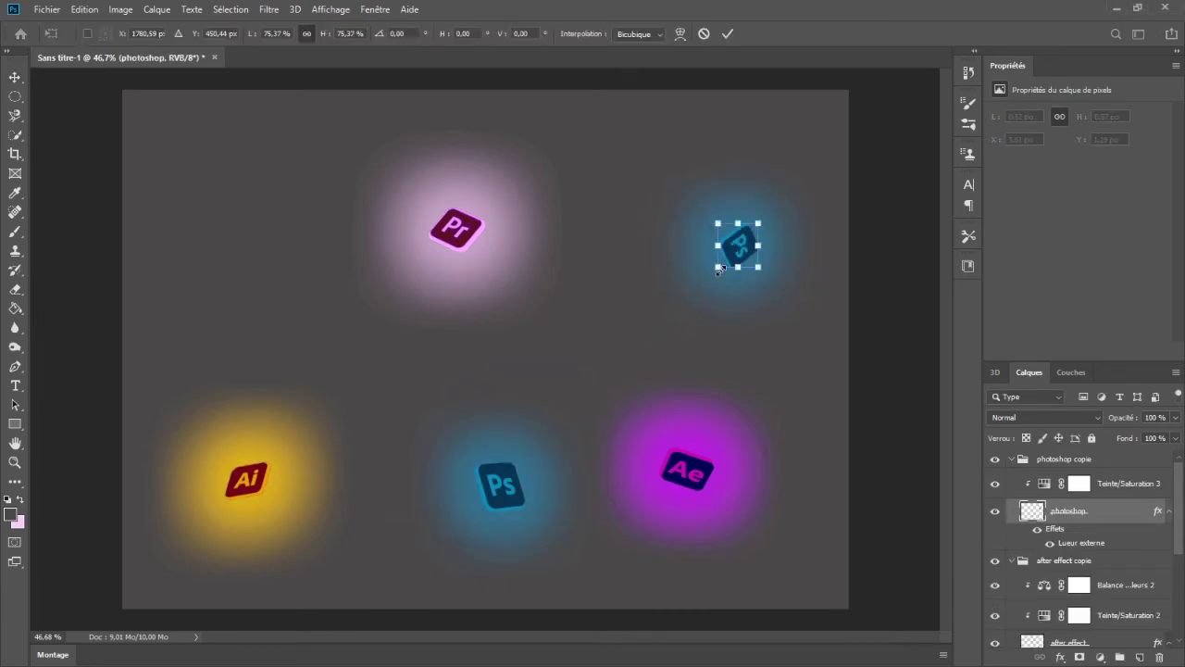
key(Return)
- Move the duplicate Ae icon to the canvas's upper left, then rotate it and scale it down
click(1012, 460)
drag(684, 467, 236, 249)
key(ctrl+t)
key(Return)
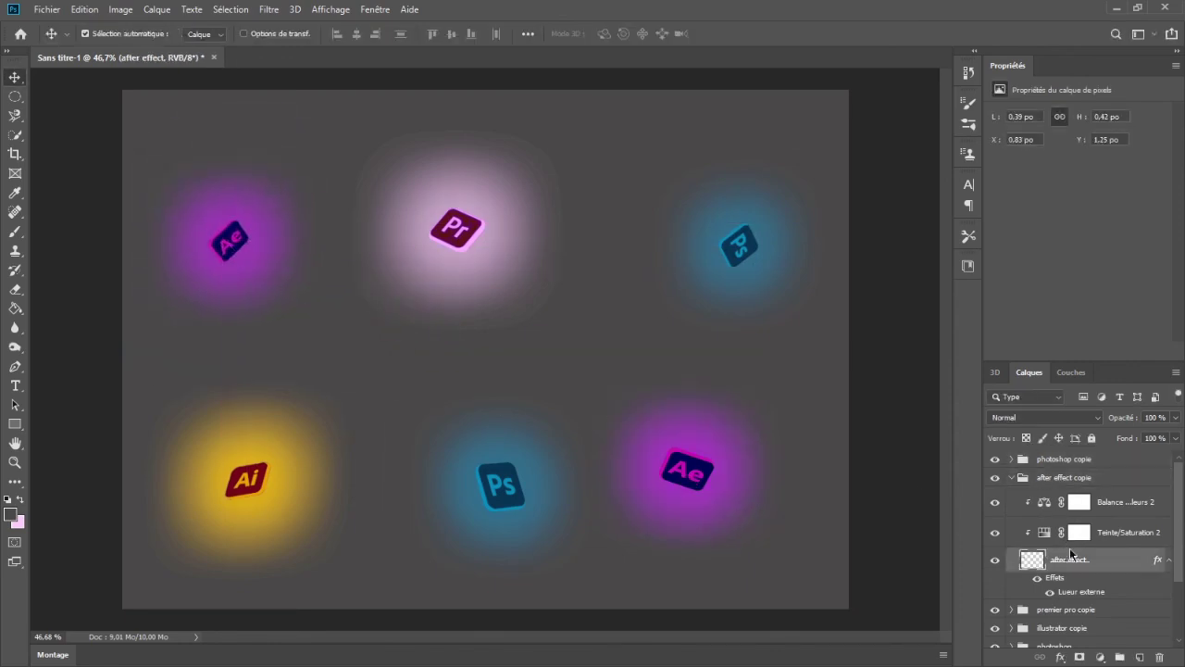
- Move the duplicate Pr icon between the original Ps and Ae icons, turn it upside down, and scale it down
scroll(1081, 613, down, 1)
click(1065, 572)
drag(463, 239, 528, 444)
key(ctrl+t)
key(Return)
- Move the duplicate Ai icon to the upper right between the Pr and small Ps icons, rotate it, and shrink it
scroll(1100, 544, down, 3)
click(1098, 543)
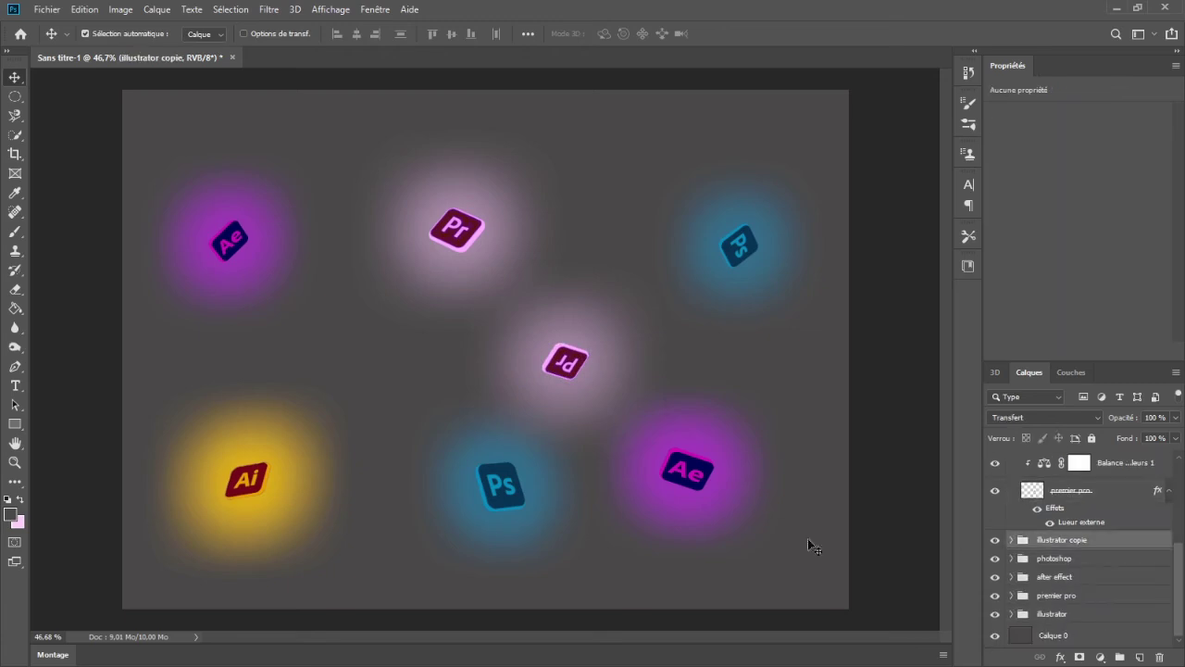
drag(251, 482, 657, 190)
key(ctrl+t)
drag(675, 198, 600, 249)
drag(627, 197, 619, 206)
key(Return)
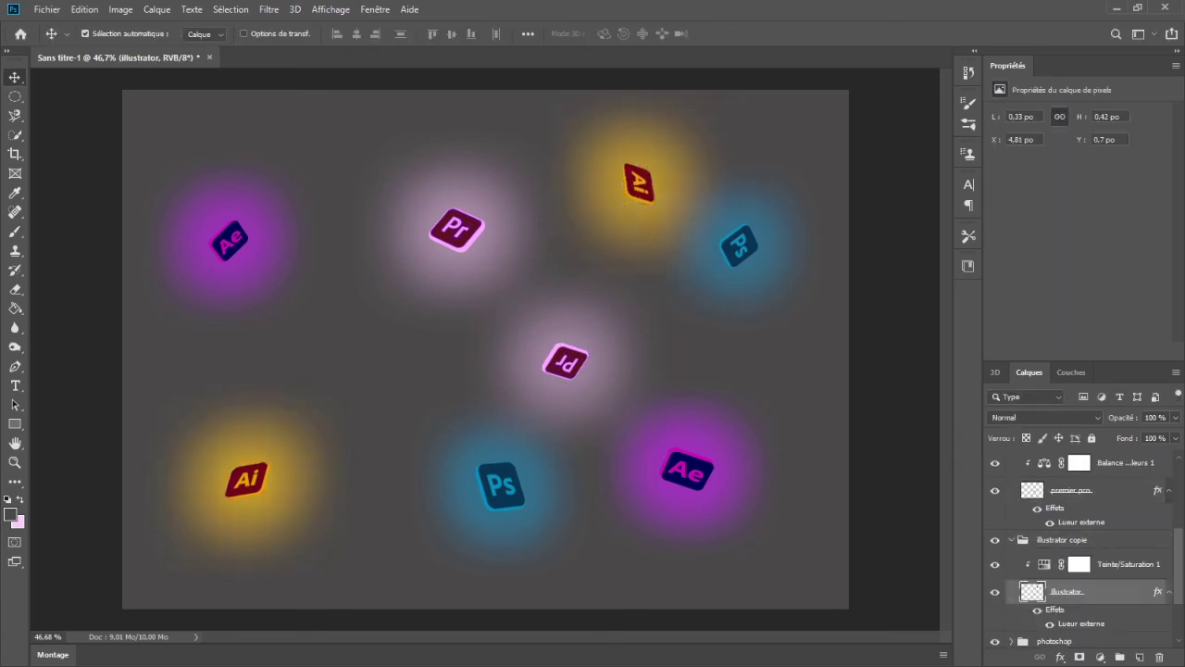
- Collapse the layer groups of the duplicated After Effects, Premiere Pro and Illustrator icons
scroll(1055, 529, down, 2)
scroll(1055, 529, up, 5)
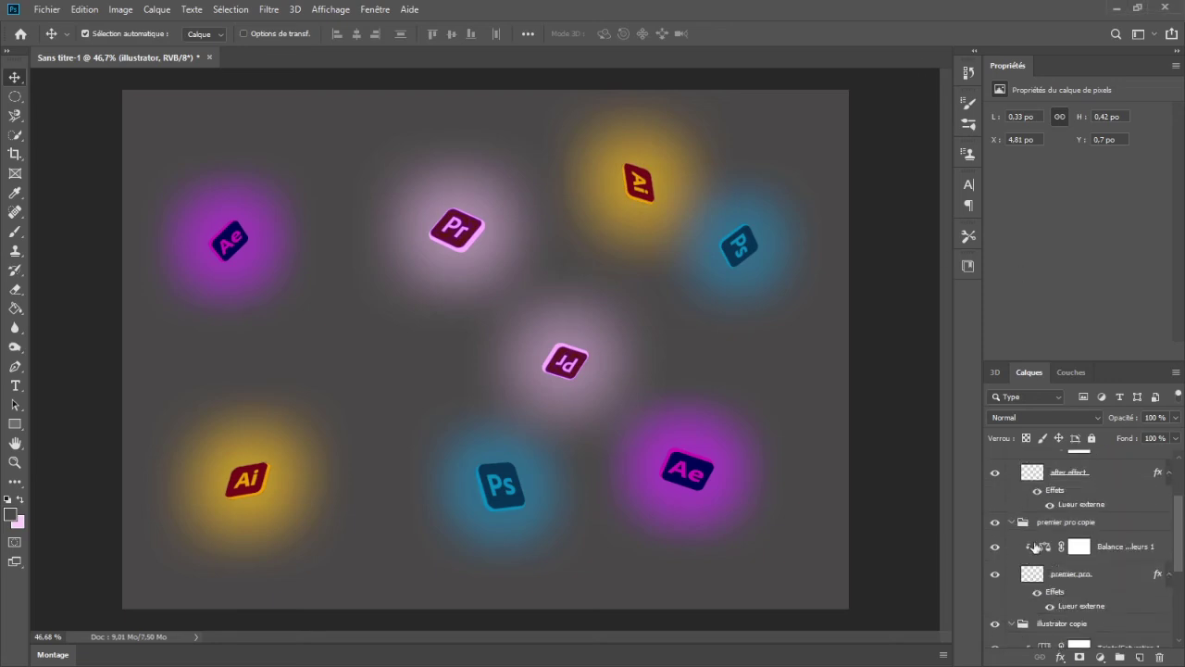
click(1016, 585)
click(1012, 595)
click(1012, 465)
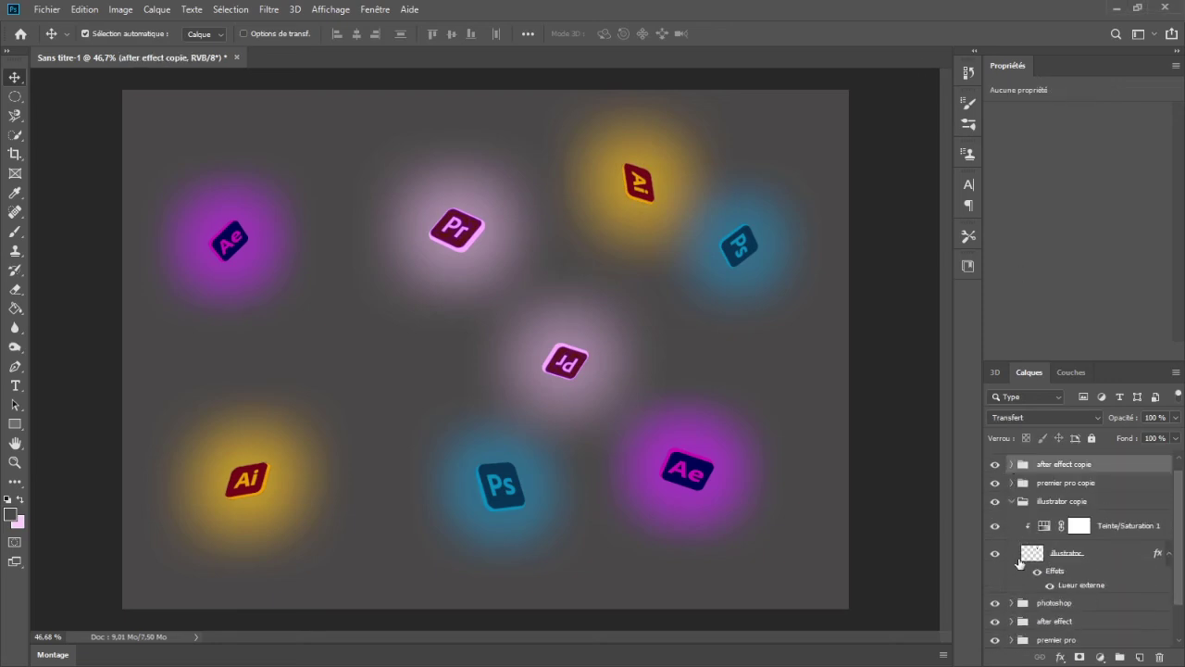
click(1011, 501)
click(832, 511)
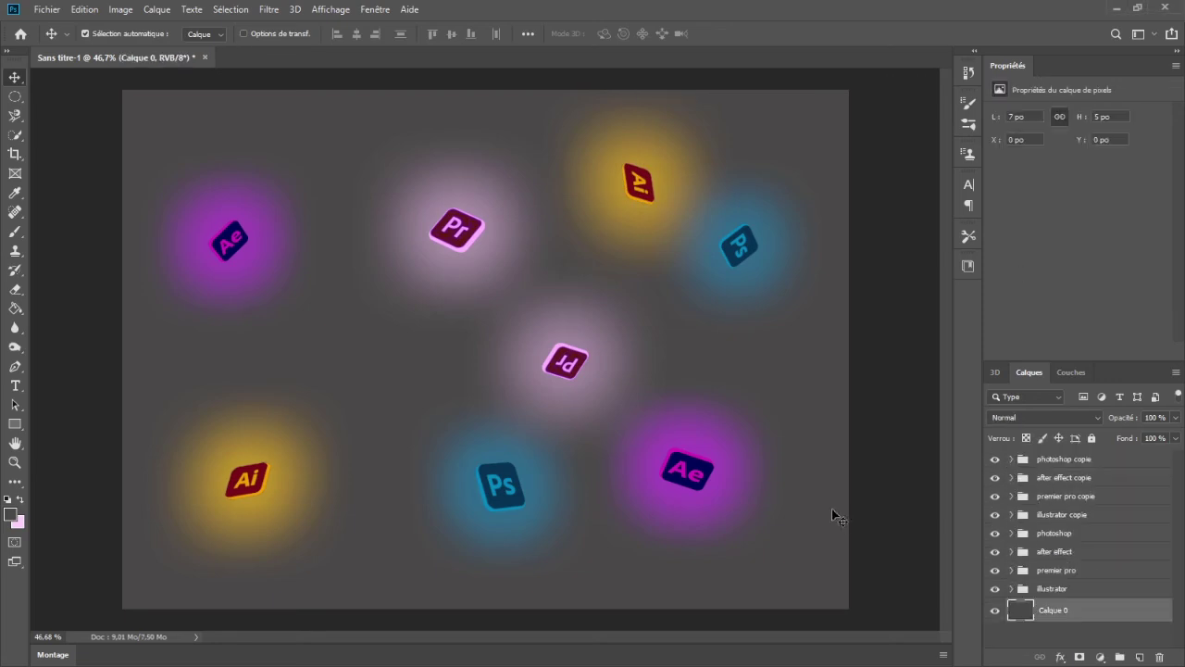
- Duplicate the four "copie" icon groups and delete the extra copy of the grey background
ctrl+click(1065, 517)
ctrl+click(1066, 497)
ctrl+click(1069, 479)
ctrl+click(1072, 459)
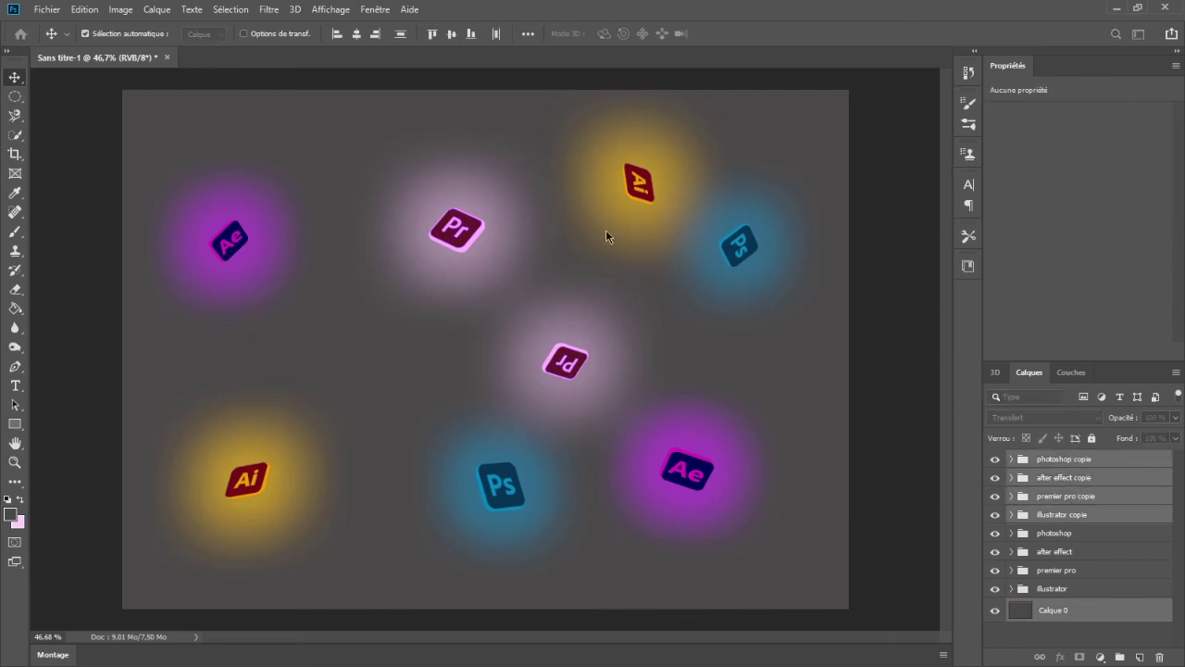
key(ctrl+j)
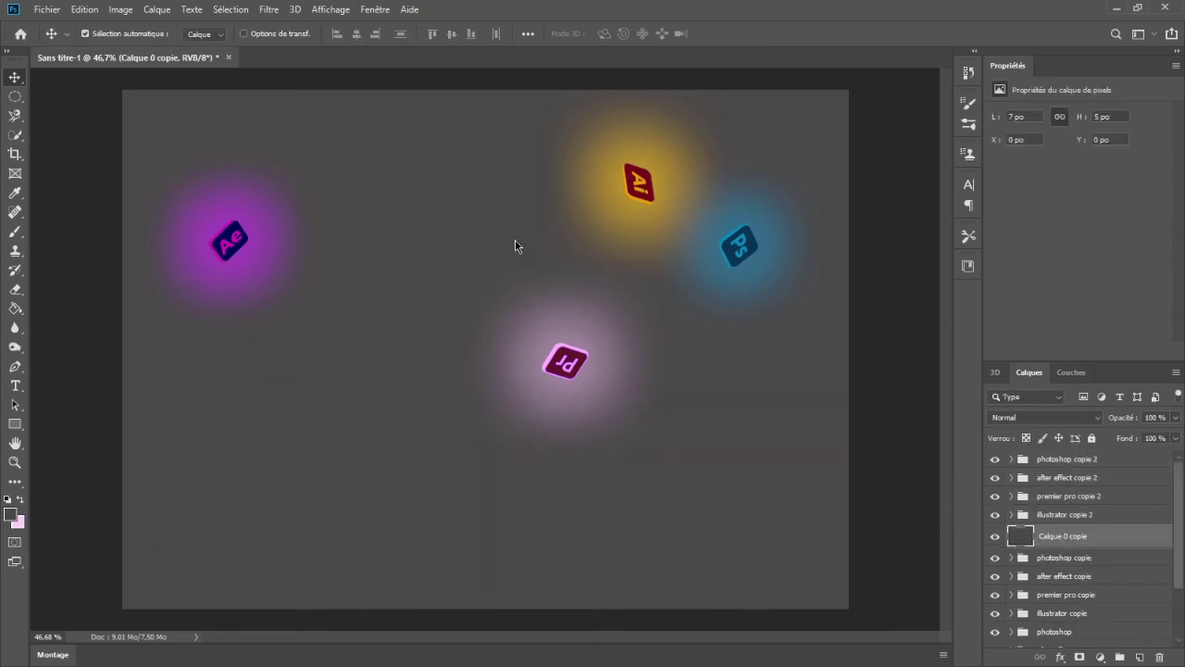
key(Delete)
- Merge the four "copie 2" icon groups into a single layer
click(1085, 515)
ctrl+click(1102, 495)
ctrl+click(1101, 477)
ctrl+click(1103, 461)
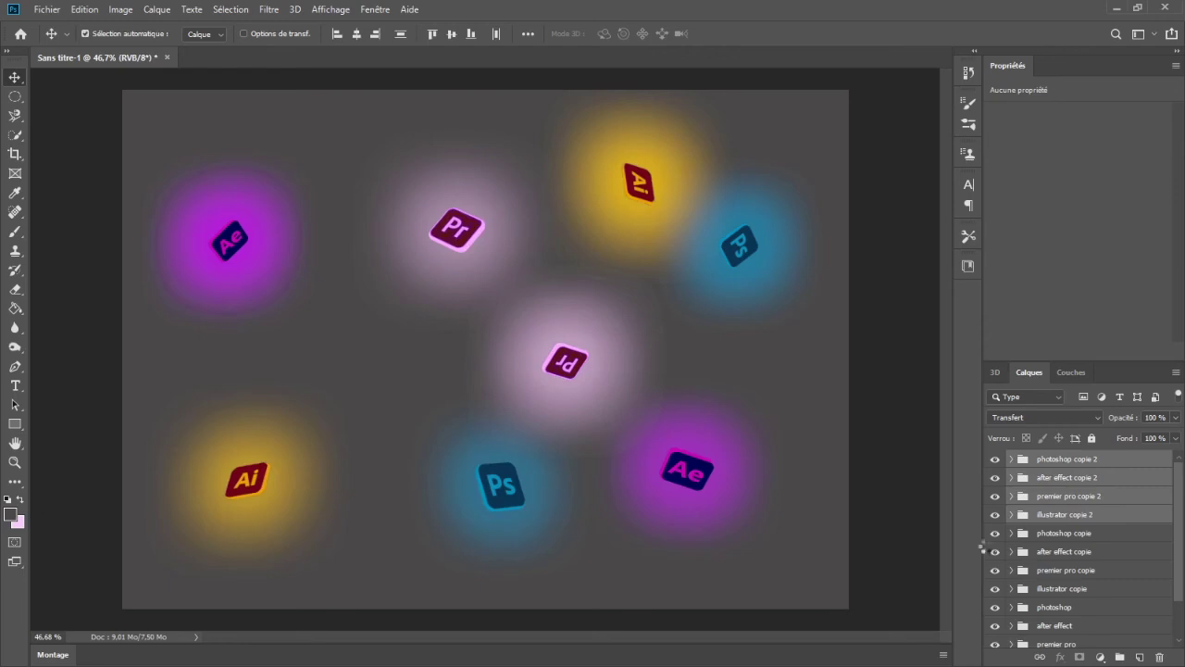
key(ctrl+e)
- Rotate the merged icon layer clockwise, scale it to about half size around the canvas centre, and place it just above the background layer
drag(741, 246, 448, 386)
key(ctrl+t)
drag(533, 223, 212, 397)
drag(158, 509, 729, 368)
drag(659, 569, 482, 526)
drag(664, 448, 621, 410)
key(Return)
drag(1087, 462, 1093, 609)
- Duplicate Calque 0, place the copy directly above the merged icons, and set its opacity to 25%
click(1085, 636)
key(ctrl+j)
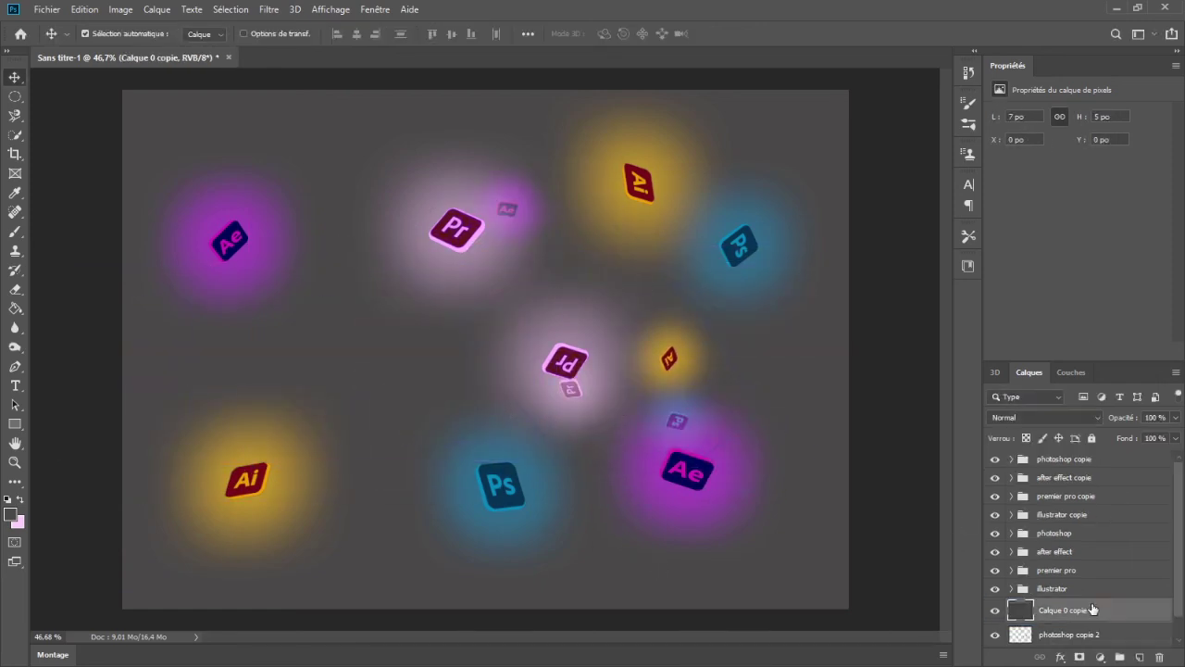
click(1144, 435)
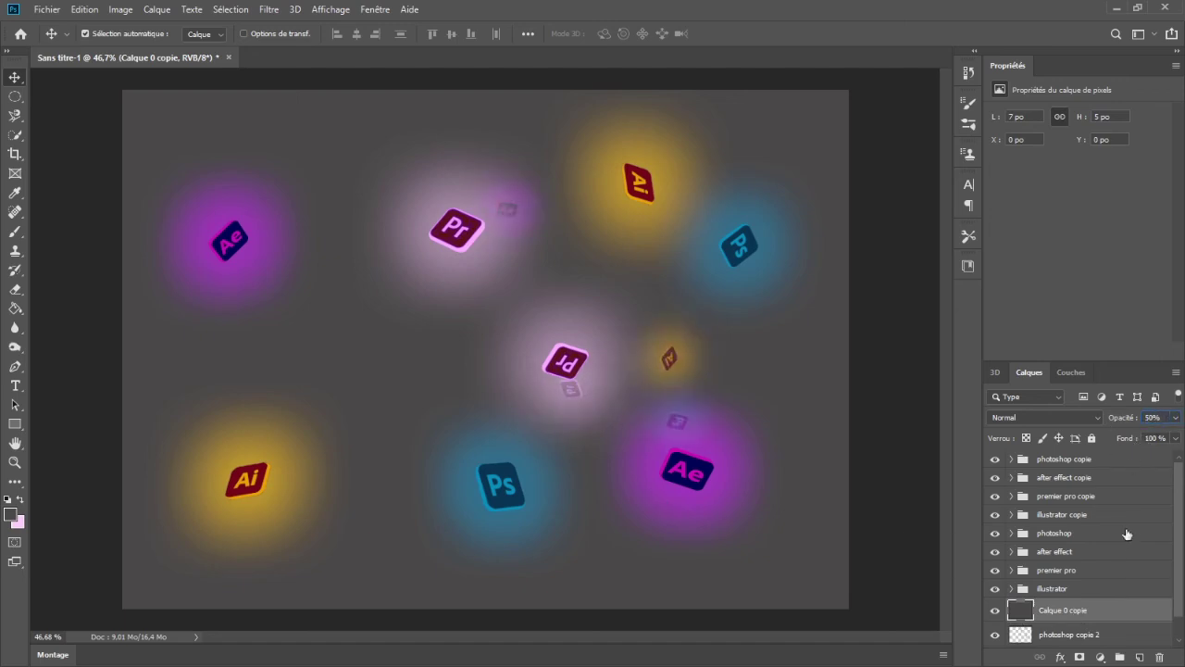
- Duplicate the merged small-icon layer and move the copy above Calque 0 copie
scroll(1127, 534, down, 1)
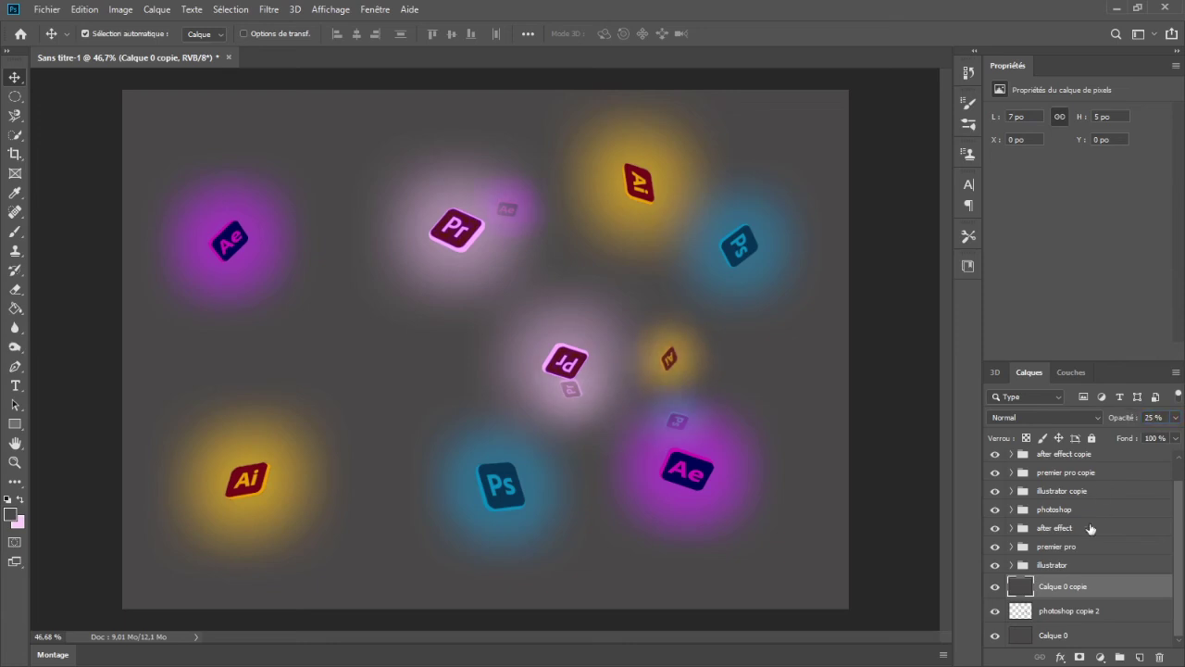
scroll(1089, 530, up, 1)
click(1100, 619)
drag(704, 446, 401, 428)
drag(1065, 610, 1085, 579)
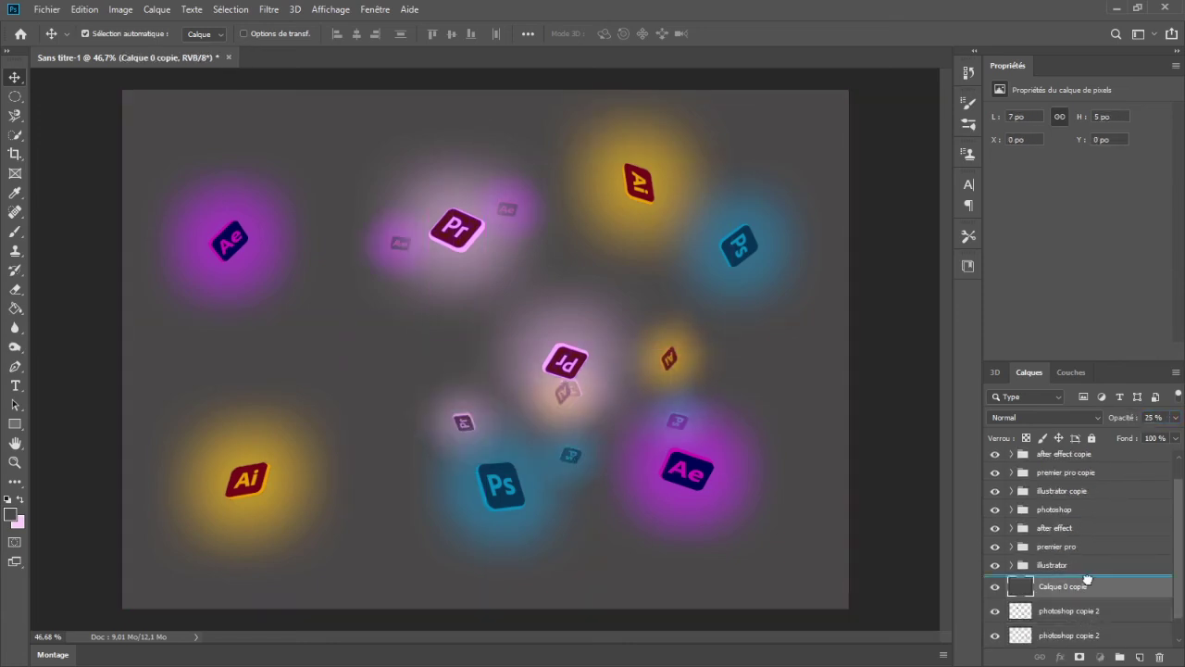
- Scale the duplicated icon layer down to a tiny cluster and place it in the canvas's lower-left corner
drag(581, 458, 358, 474)
key(ctrl+t)
drag(327, 569, 106, 514)
drag(321, 337, 217, 426)
drag(171, 492, 162, 586)
key(Return)
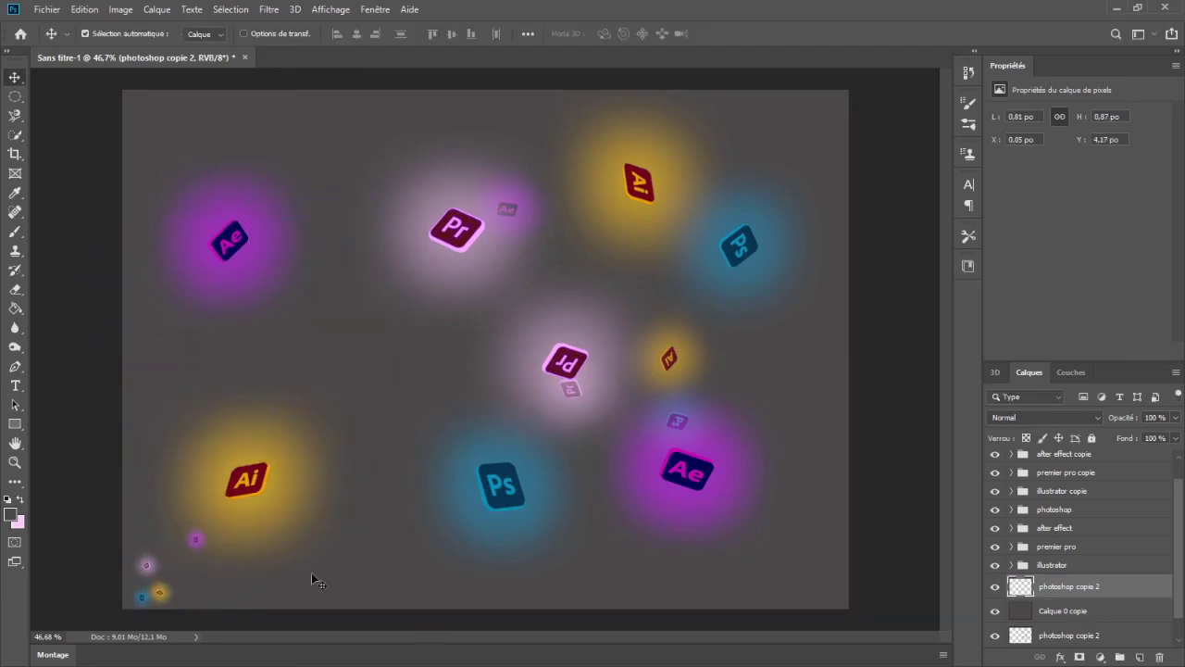
- Duplicate the small-icon layer again, scale it to 71.60%, and place it left of the canvas centre
drag(386, 510, 495, 441)
key(ctrl+t)
drag(561, 548, 517, 470)
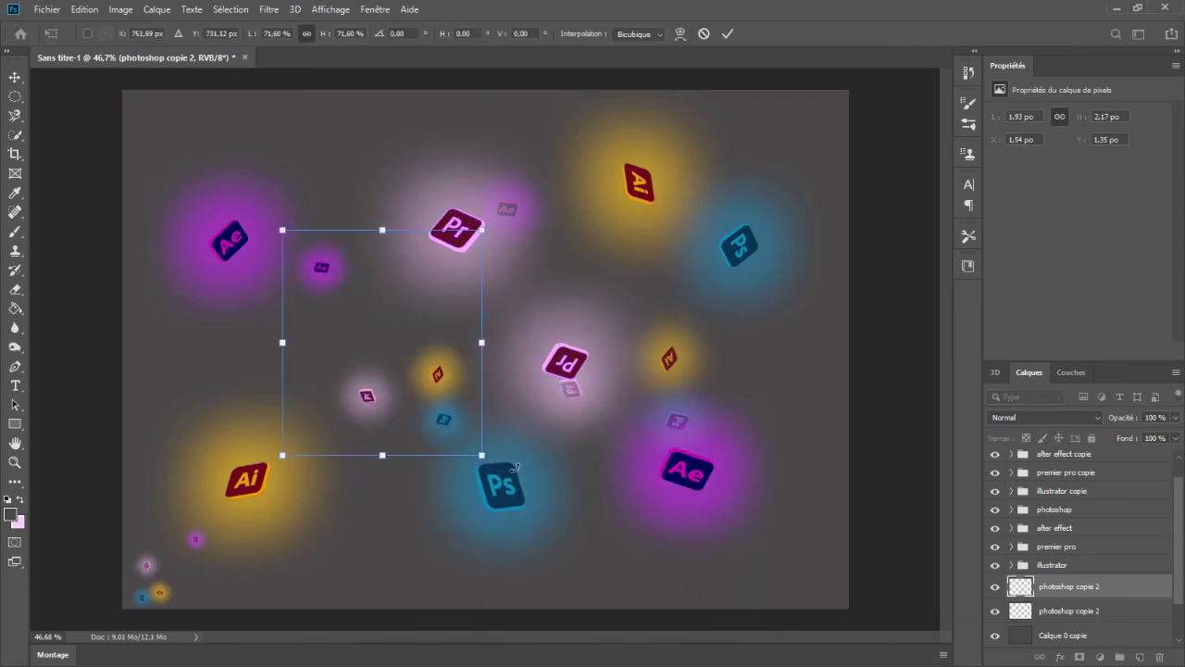
key(Return)
- Stack the three small-icon layers beneath Calque 0 copie and merge them into one layer
drag(1068, 640, 1069, 550)
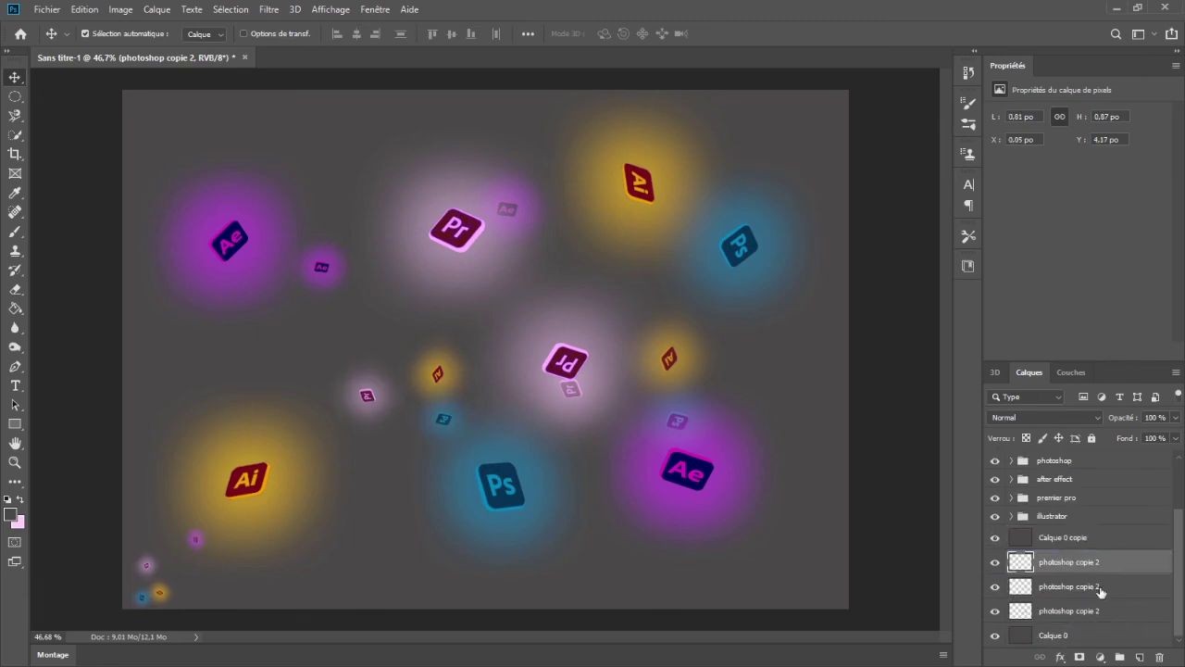
key(shift+alt+bracketleft)
key(shift+alt+bracketleft)
key(ctrl+e)
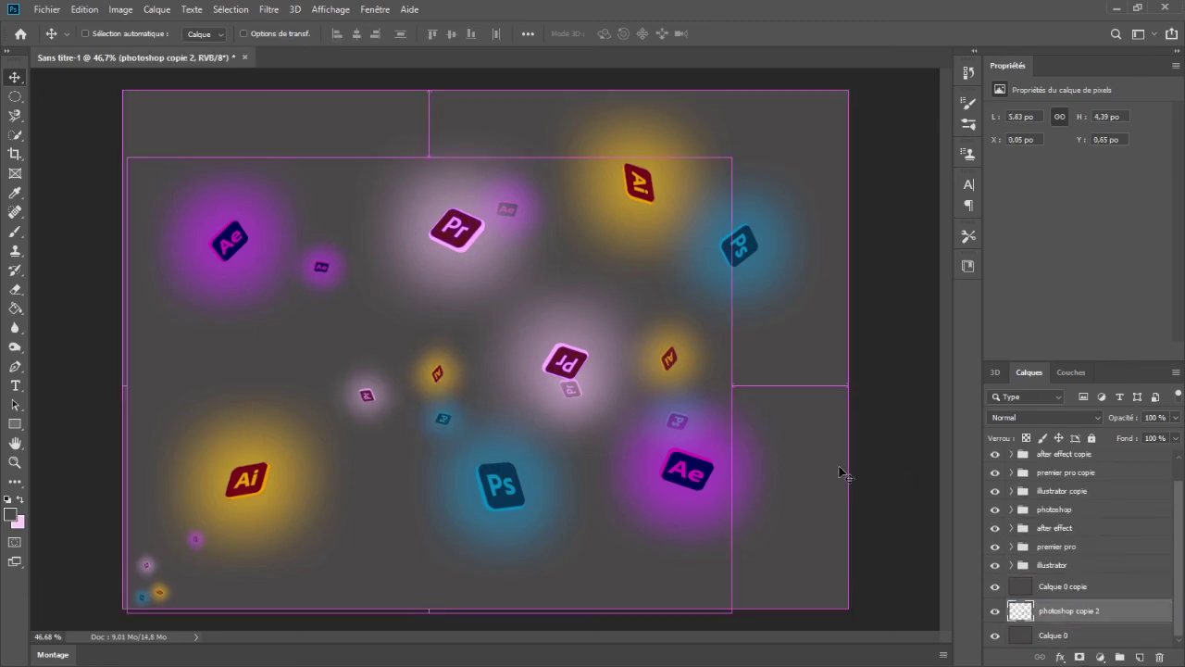
- Duplicate the merged icons above Calque 0 copie, scale the copy to 40.28%, and move it to the canvas's upper-left corner
drag(362, 405, 531, 535)
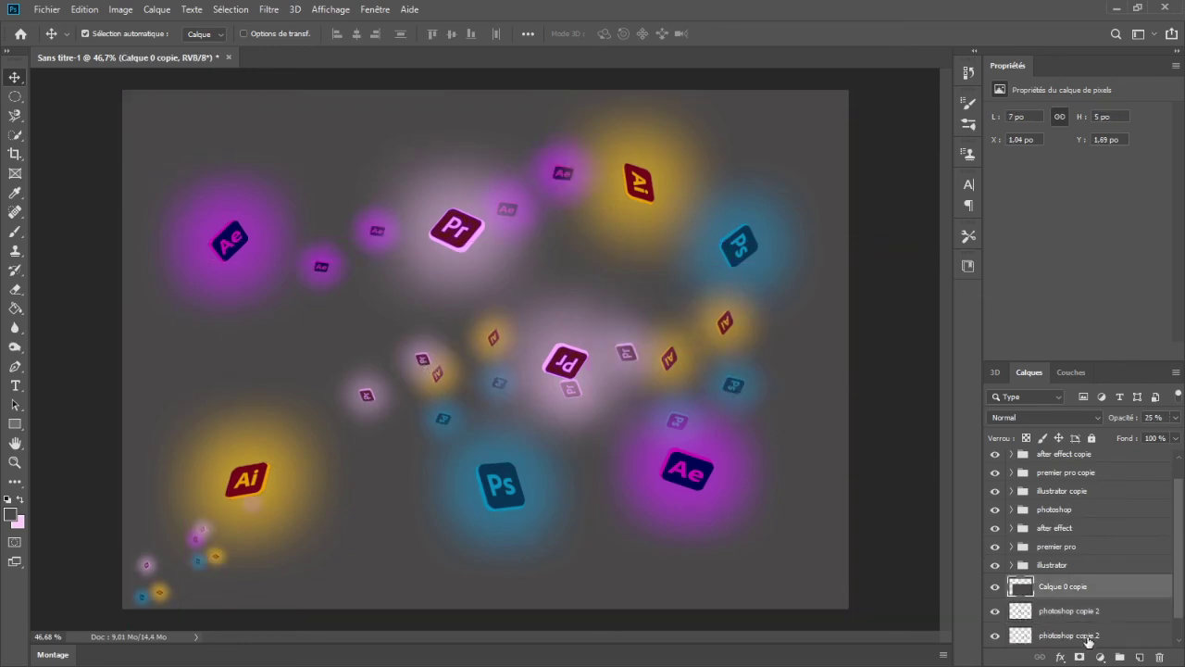
drag(1096, 618, 1093, 579)
drag(524, 506, 601, 537)
key(ctrl+t)
drag(362, 295, 548, 440)
drag(737, 534, 393, 294)
drag(624, 509, 454, 582)
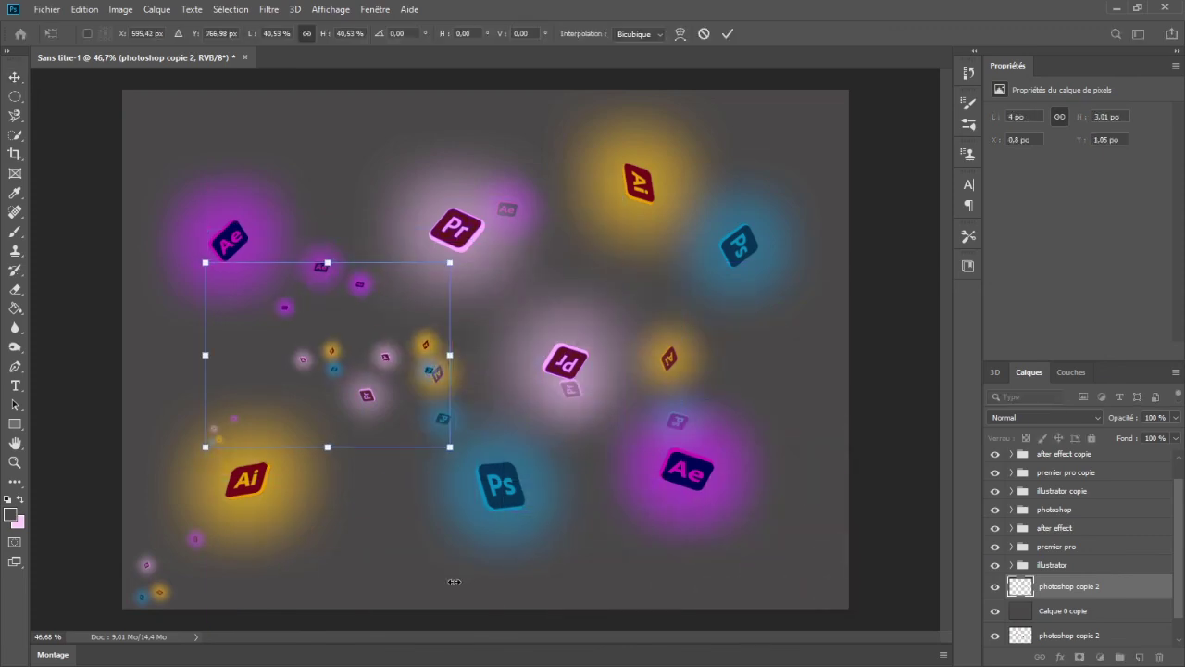
drag(324, 327, 270, 183)
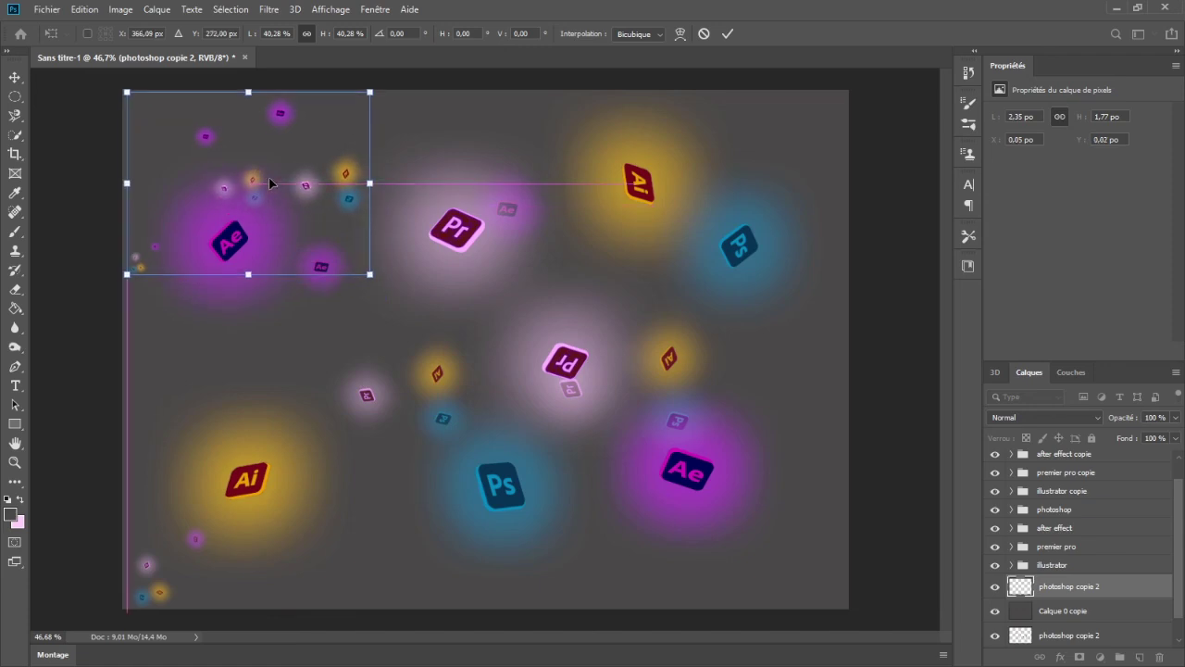
key(Return)
- Move the upper-left icon copy below Calque 0 copie and merge it with the small-icon layer
drag(1064, 587, 1061, 625)
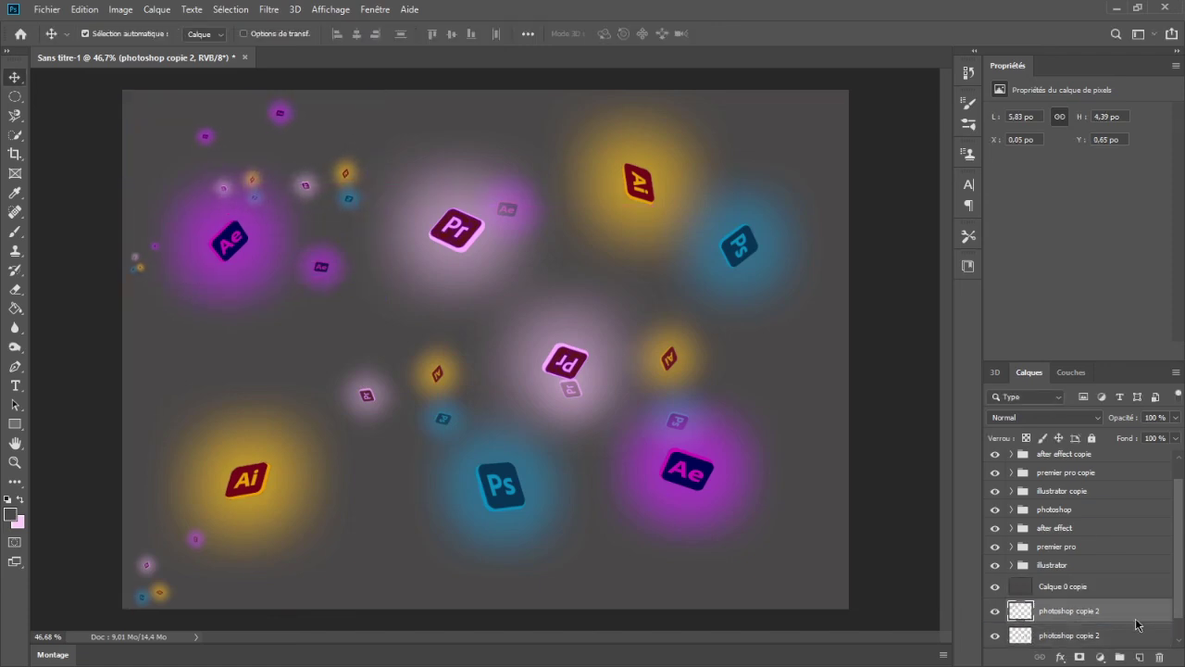
shift+click(1081, 636)
key(ctrl+e)
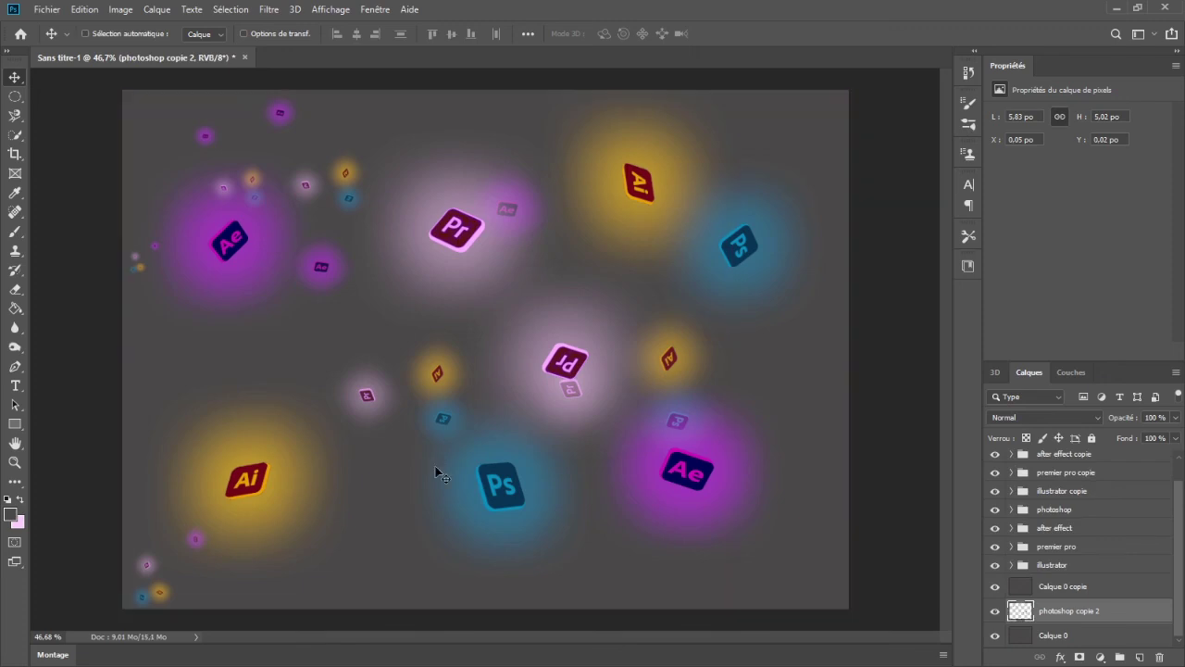
- Duplicate the merged small icons, scale the copy to 42.53% near the Ps and Ae icons below, and put it under Calque 0 copie
key(ctrl+j)
drag(442, 418, 498, 417)
click(531, 461)
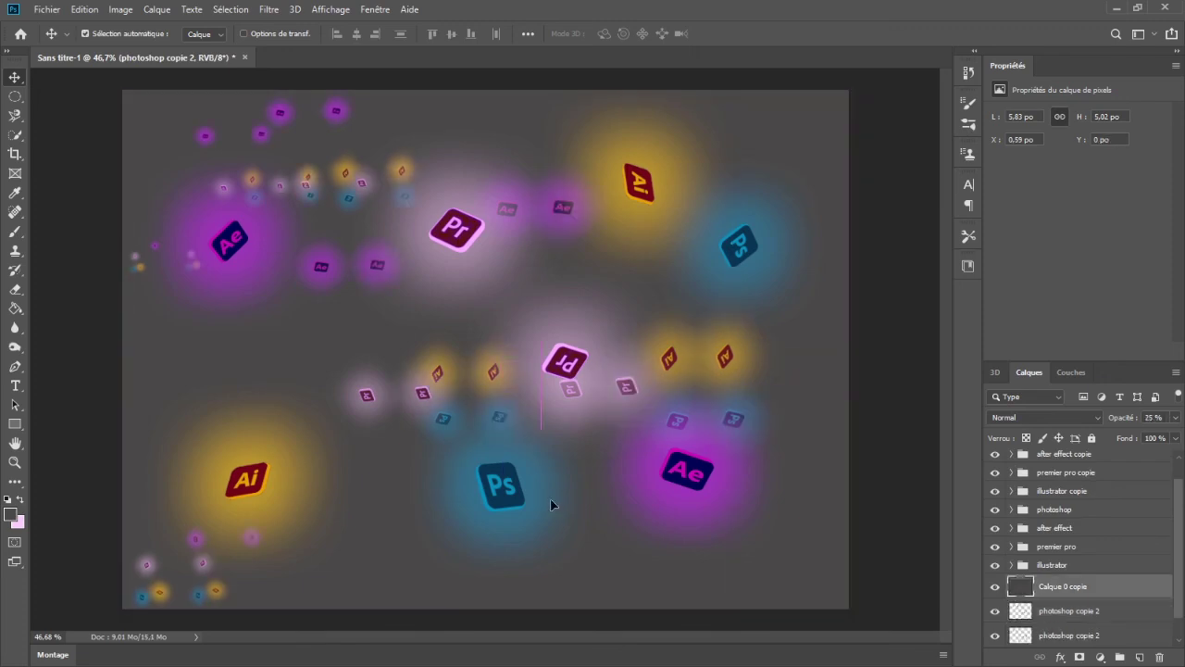
drag(1133, 611, 1121, 583)
drag(428, 397, 610, 571)
key(ctrl+t)
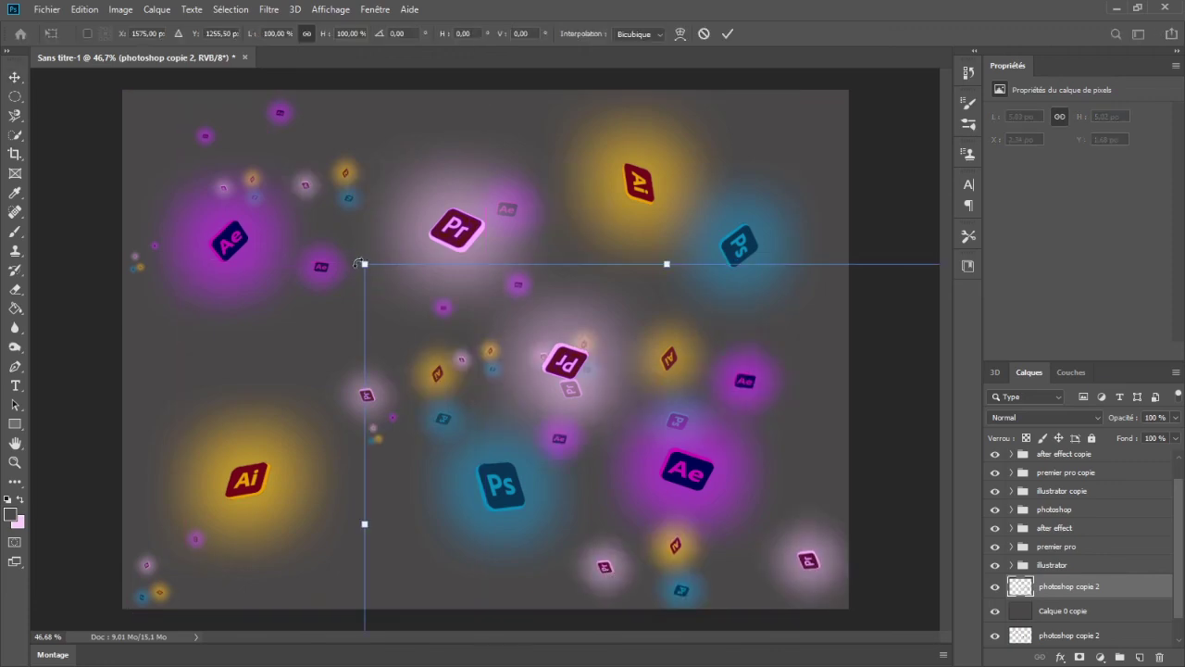
drag(358, 263, 539, 445)
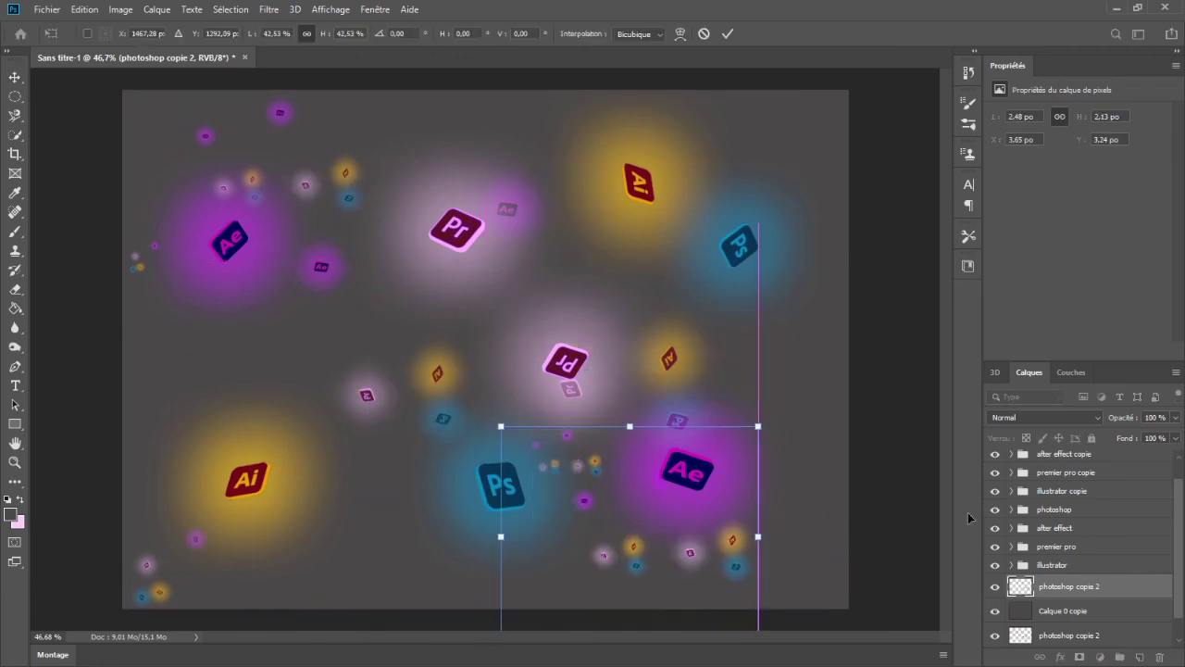
key(Return)
drag(1067, 586, 1070, 617)
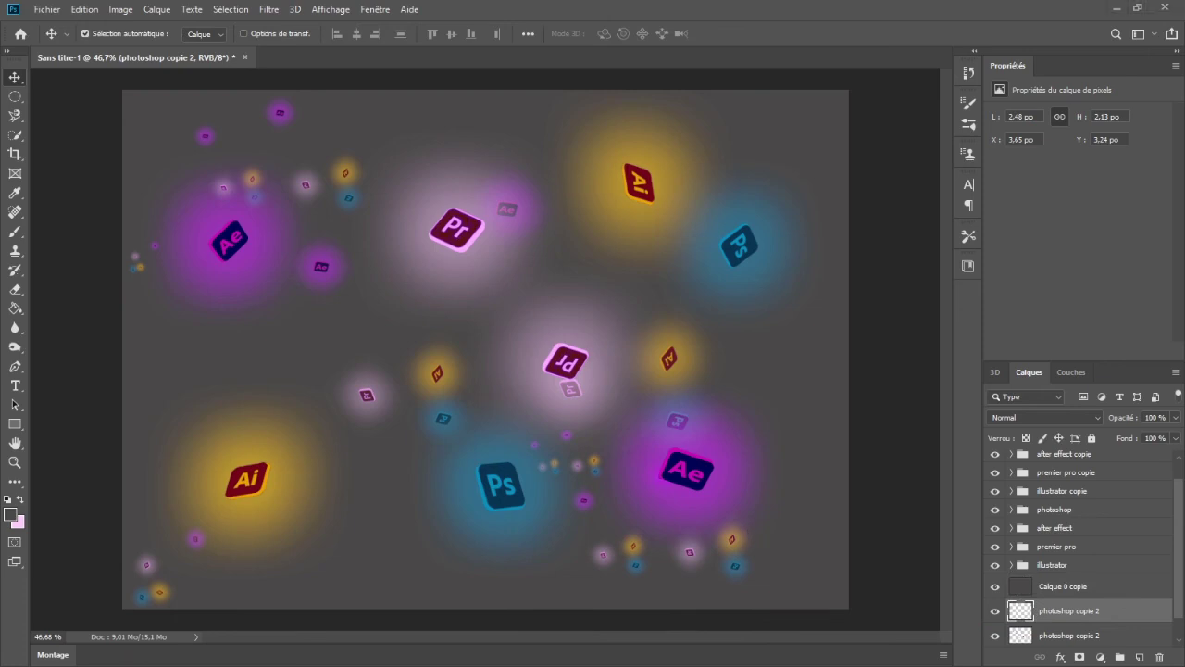
- Place the Une-planete-terre image above Calque 0 copie, move it to the canvas's upper-right corner, and rotate it -26.39°
drag(513, 338, 683, 207)
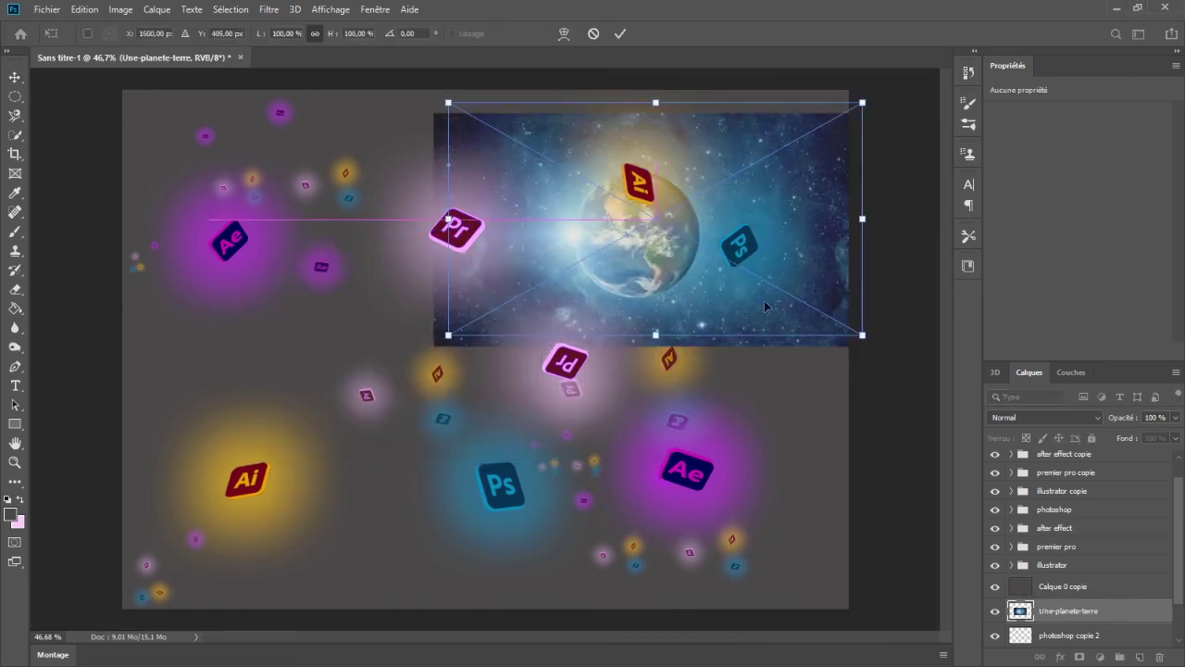
key(Return)
drag(1063, 594, 1065, 591)
drag(673, 268, 813, 199)
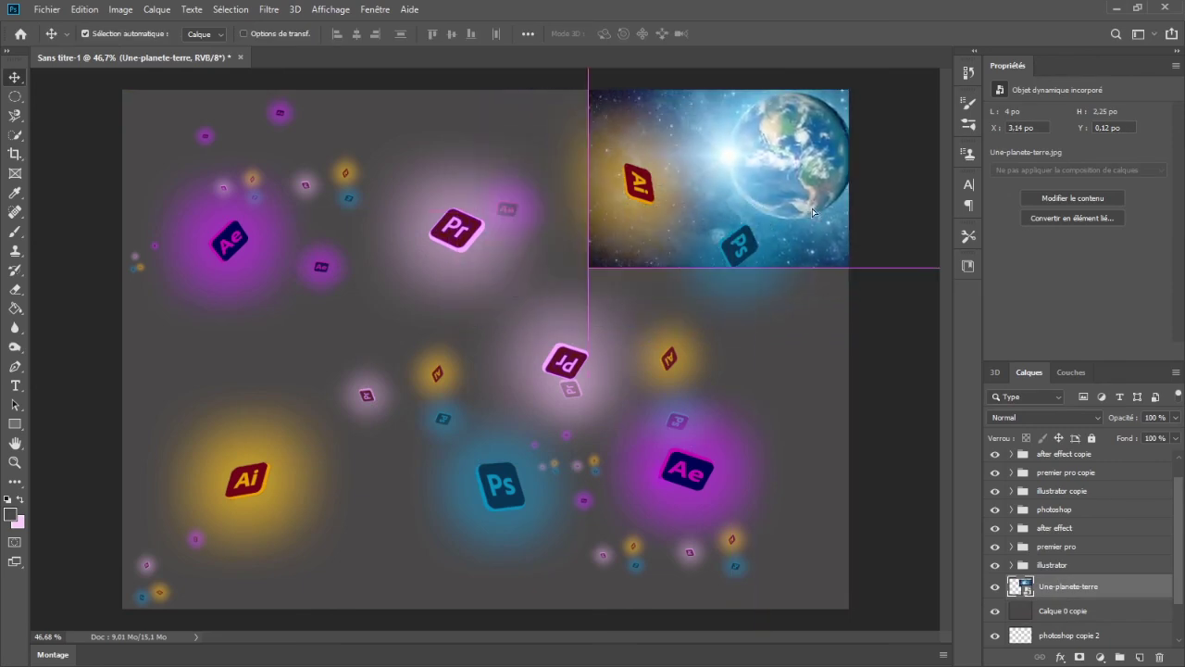
drag(575, 293, 661, 375)
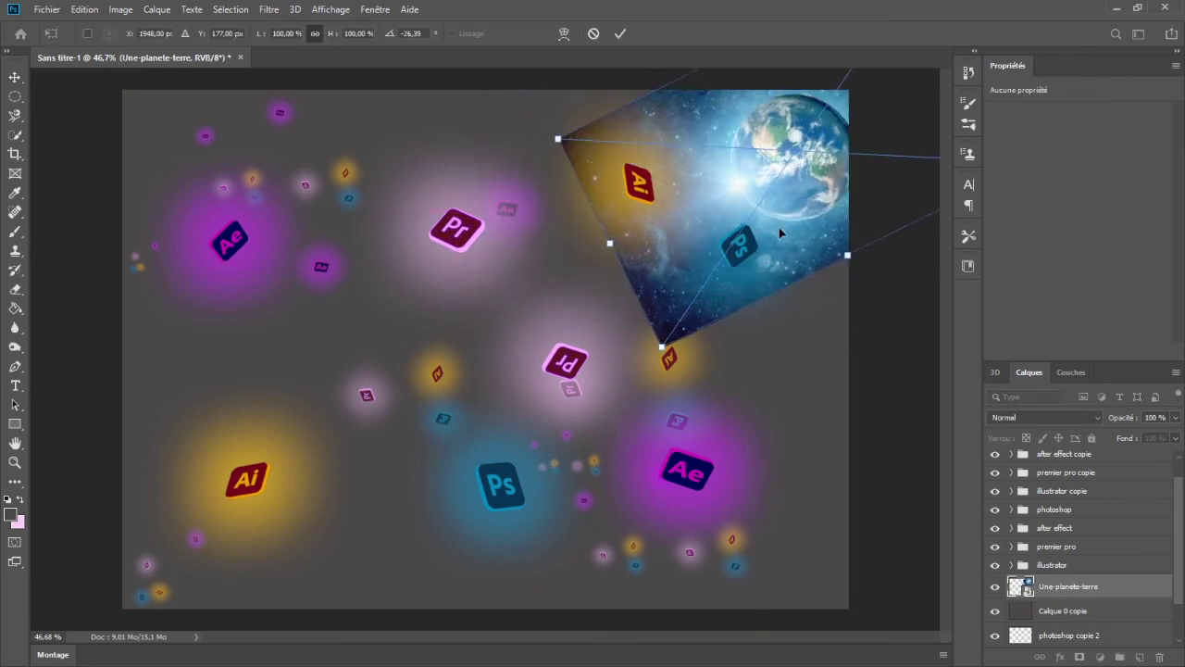
key(Return)
- Add a layer mask to the Earth image and paint out the space around the planet with a 135 px black brush, adding a 50% opacity pass
click(1079, 656)
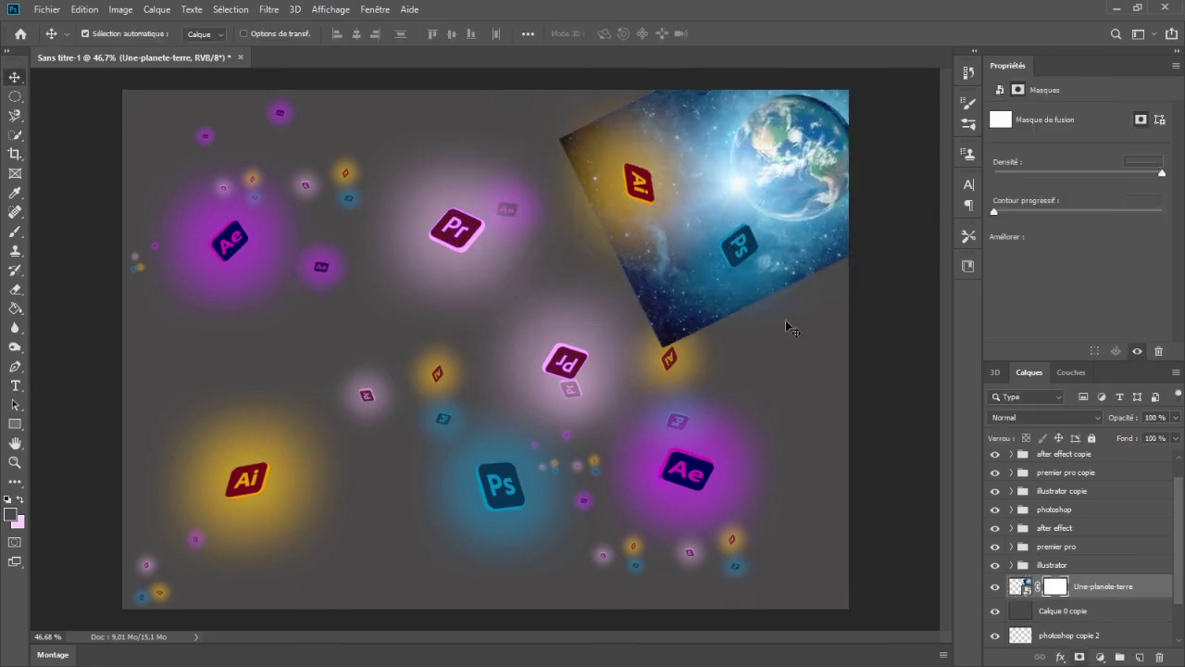
key(b)
mouse_move(681, 219)
mouse_down()
mouse_move(666, 342)
mouse_move(629, 91)
mouse_up()
mouse_move(720, 284)
mouse_down()
mouse_move(762, 257)
mouse_move(654, 90)
mouse_move(751, 58)
mouse_move(678, 235)
mouse_up()
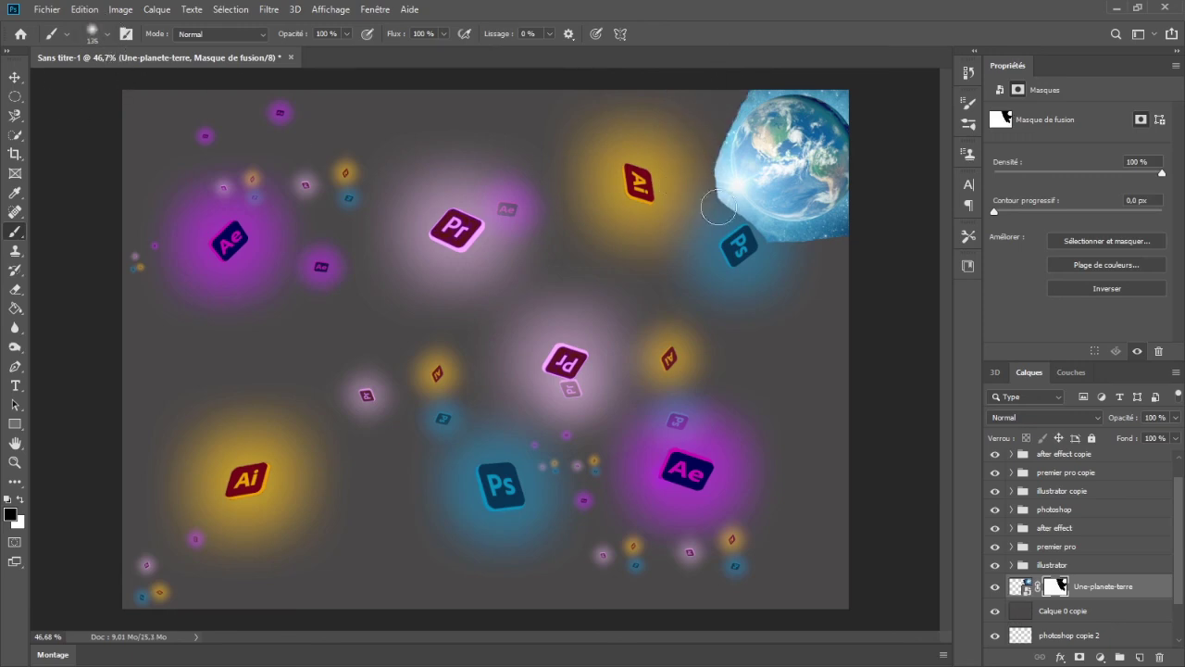
mouse_move(719, 208)
mouse_down()
mouse_move(804, 244)
mouse_move(844, 233)
mouse_up()
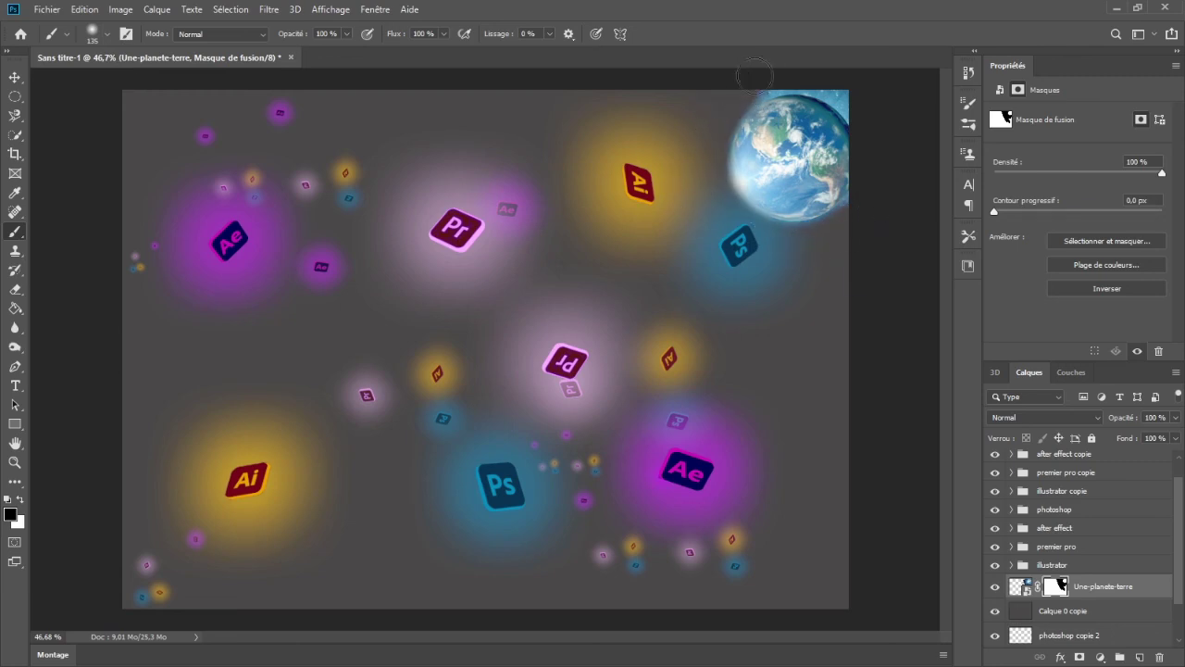
mouse_move(774, 67)
mouse_down()
mouse_move(845, 89)
mouse_move(864, 199)
mouse_up()
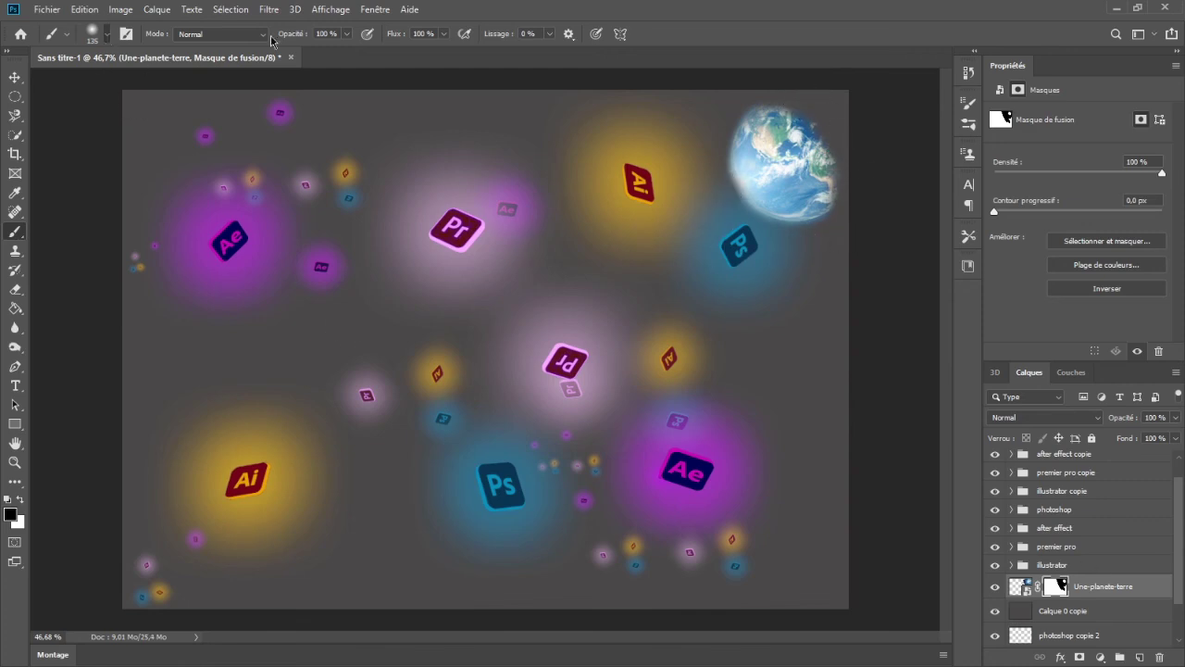
mouse_move(804, 139)
mouse_down()
mouse_move(814, 140)
mouse_move(802, 172)
mouse_move(820, 153)
mouse_move(799, 130)
mouse_move(833, 195)
mouse_move(802, 127)
mouse_move(828, 145)
mouse_move(782, 115)
mouse_up()
- Add a Brightness/Contrast adjustment clipped to the Earth layer with brightness -129 and contrast 25
click(1100, 657)
click(1095, 450)
drag(1079, 155, 1006, 157)
click(1072, 352)
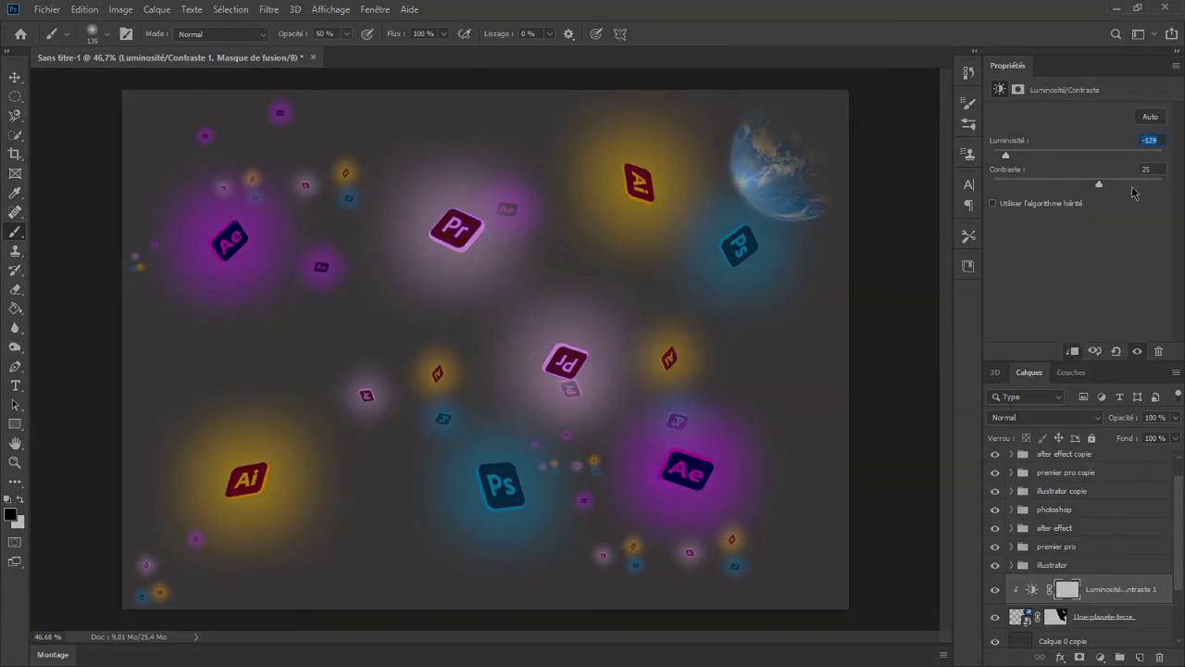